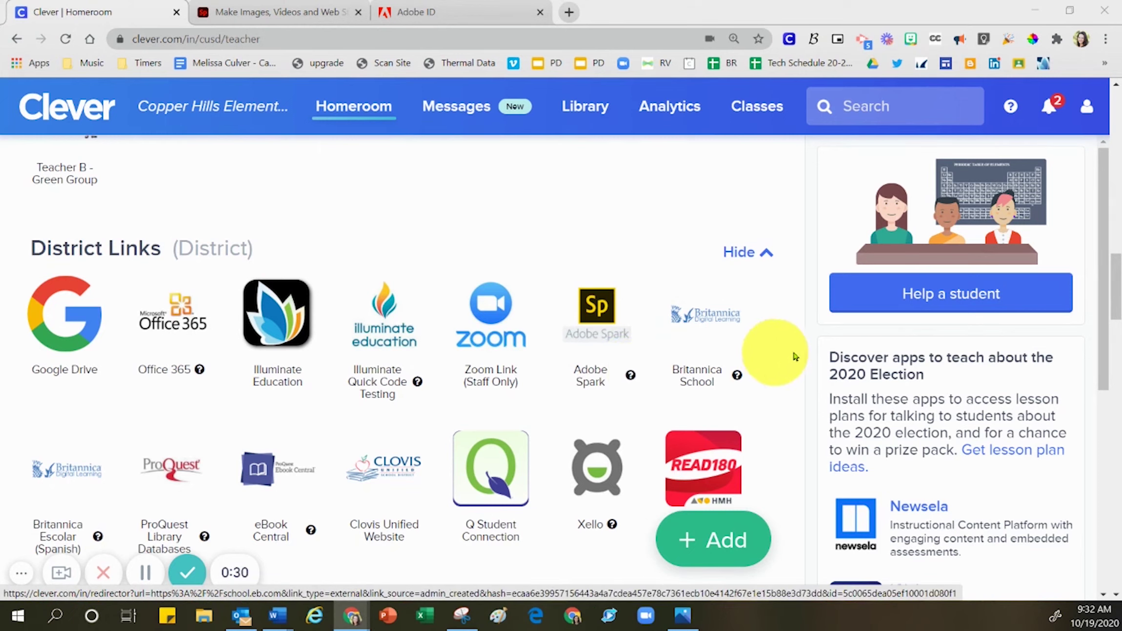
- Read the Adobe Spark login hint in District Links, open Adobe Spark and go through the school account option to the Adobe ID sign-in page
mouse_move(622, 380)
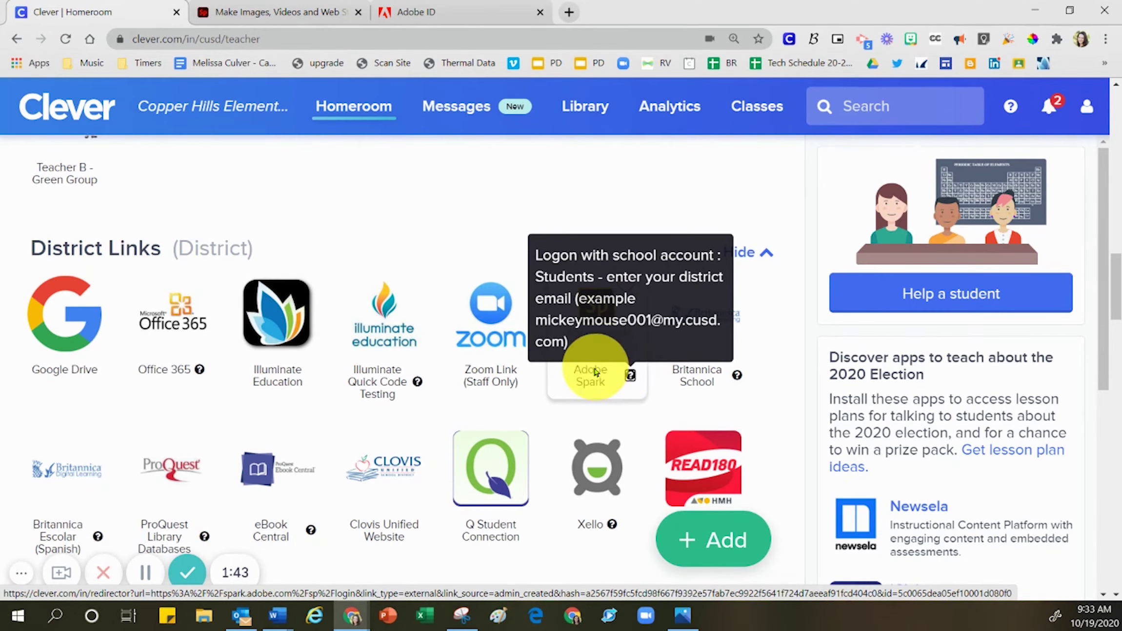
click(590, 378)
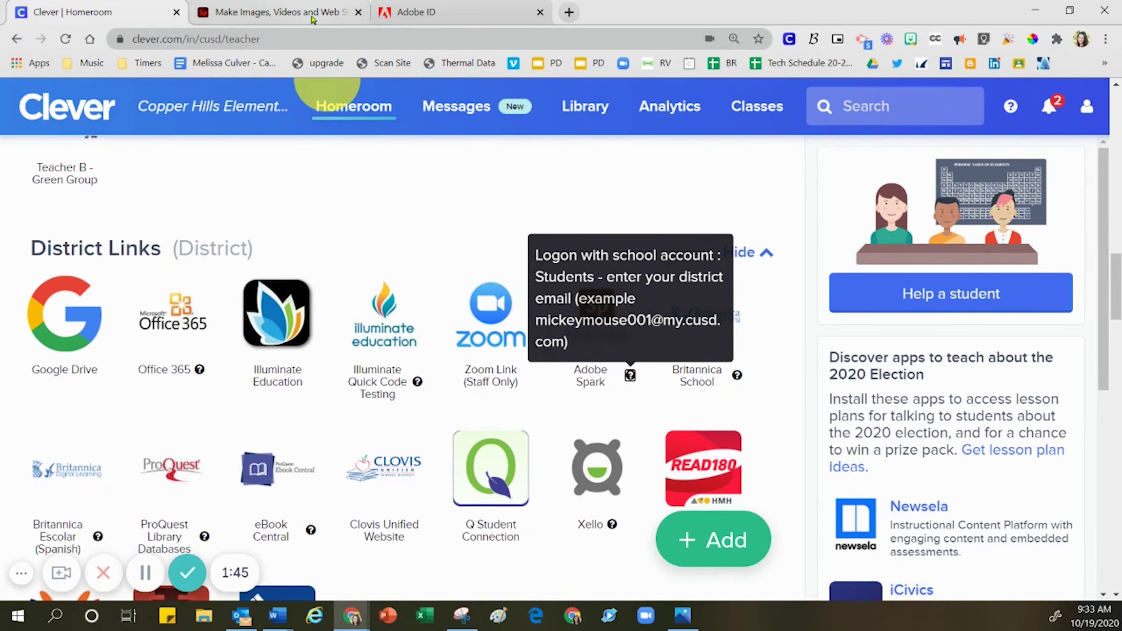
click(313, 16)
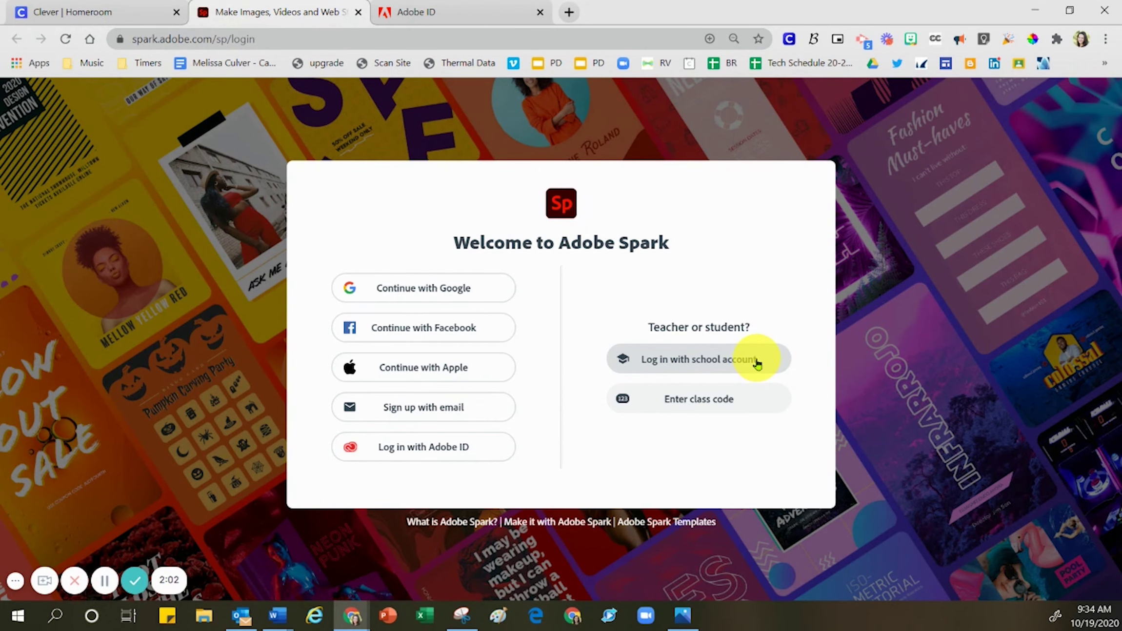
click(485, 11)
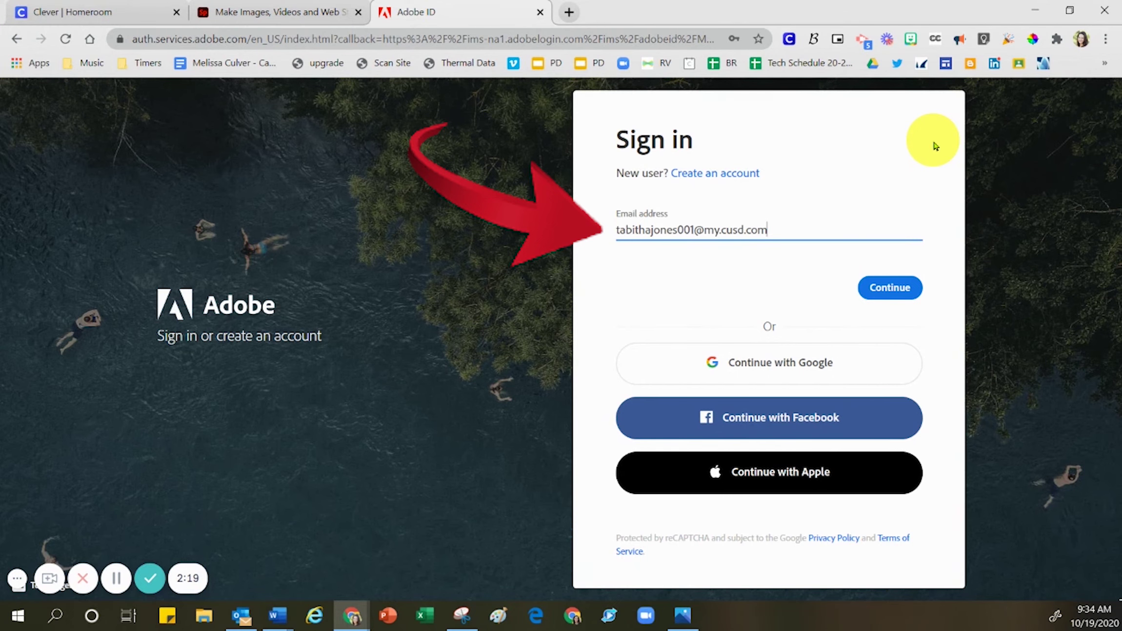
- Highlight the username part of the district email address in the sign-in form
key(Home)
key(ctrl+shift+Right)
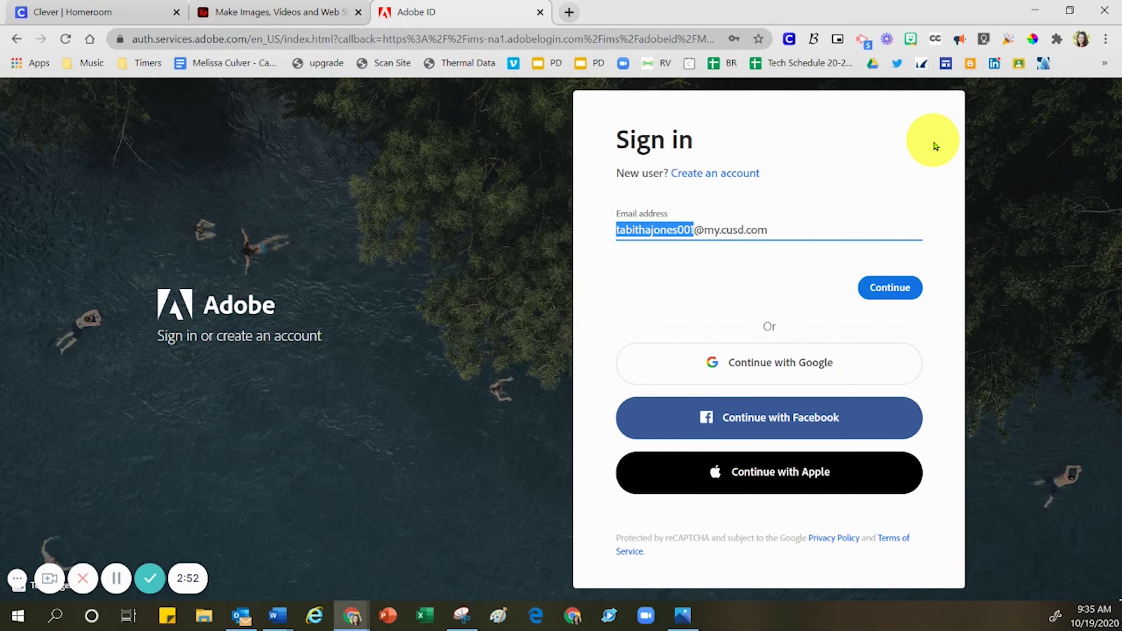
click(936, 146)
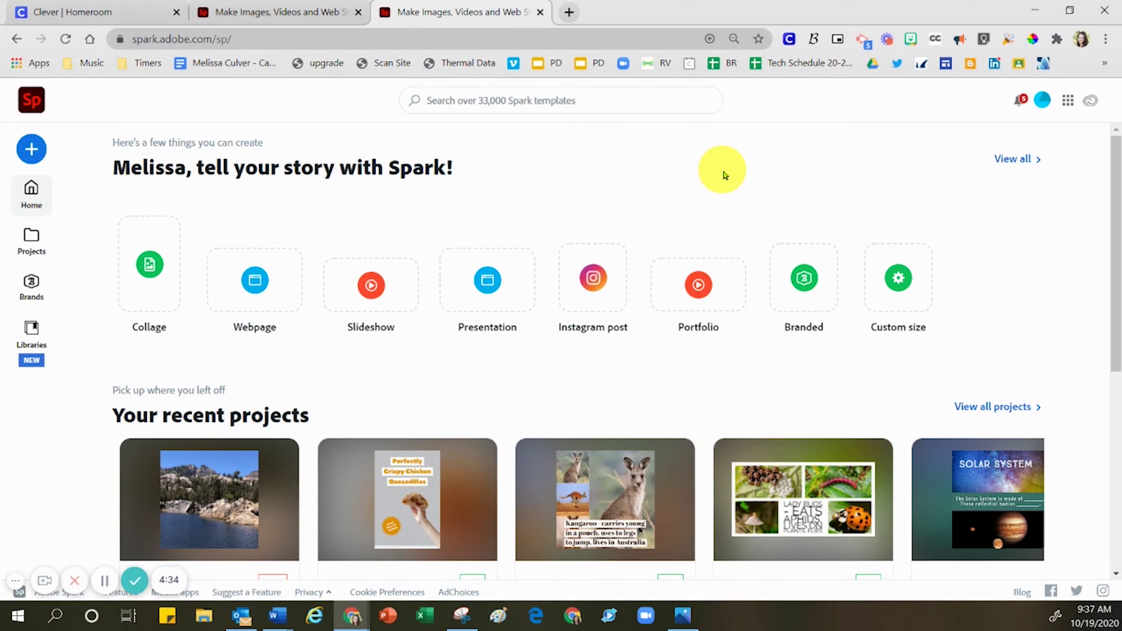
- View all project types and start a new post from the Invitation graphic under Organize an event
click(1009, 164)
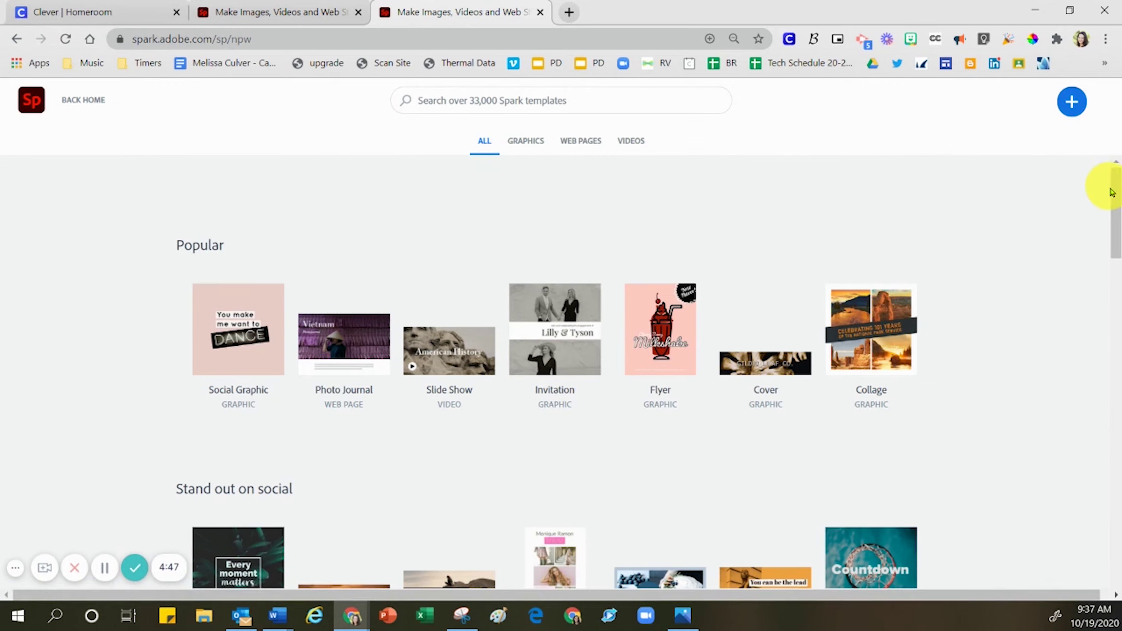
drag(1117, 186, 1118, 476)
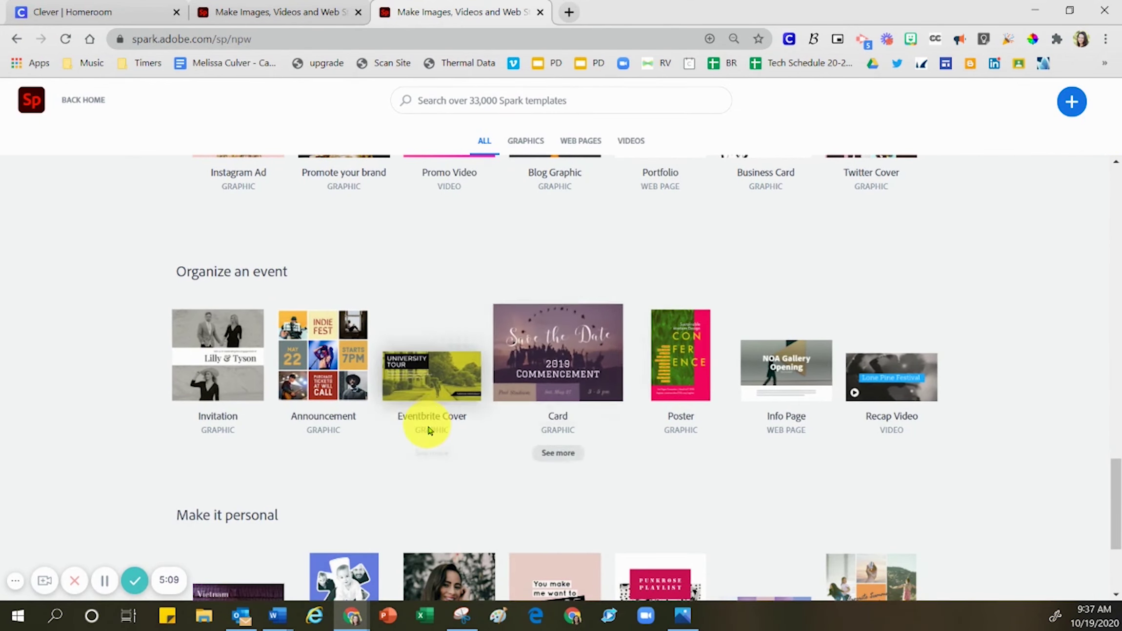
mouse_move(360, 420)
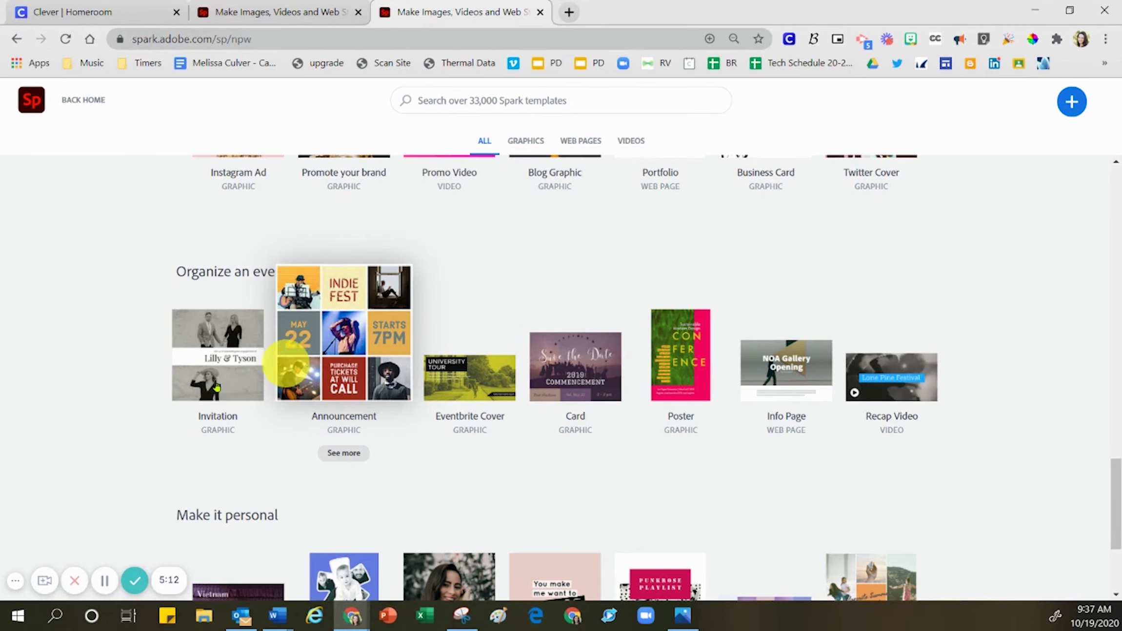
mouse_move(217, 386)
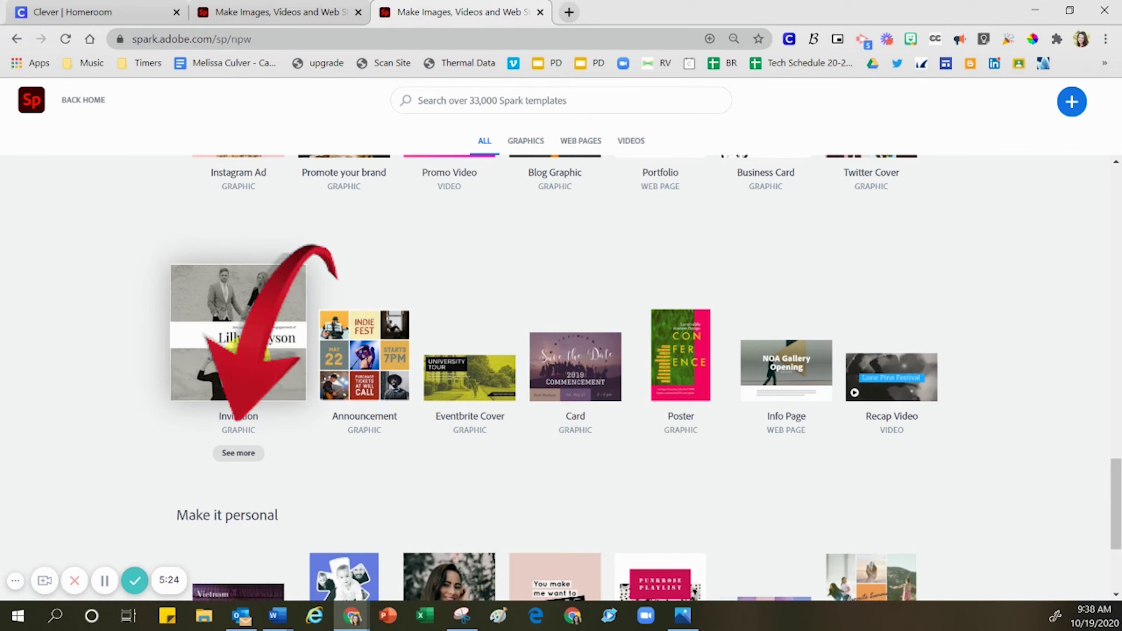
click(247, 365)
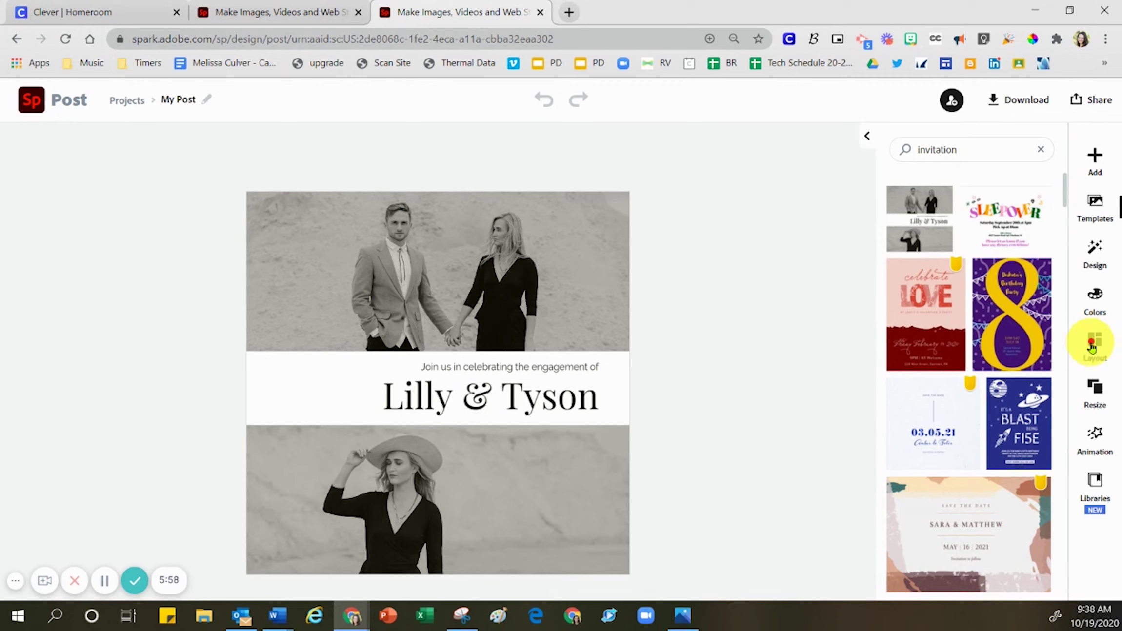
- Examine the grid layouts available for the invitation post
click(1092, 348)
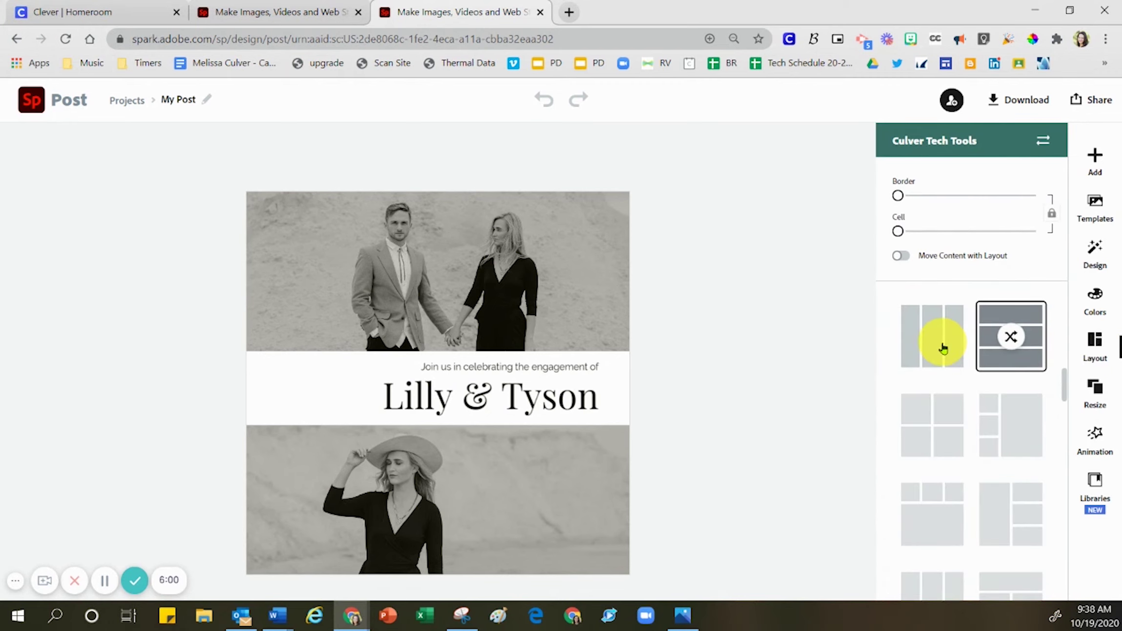
scroll(943, 344, down, 2)
scroll(944, 346, down, 2)
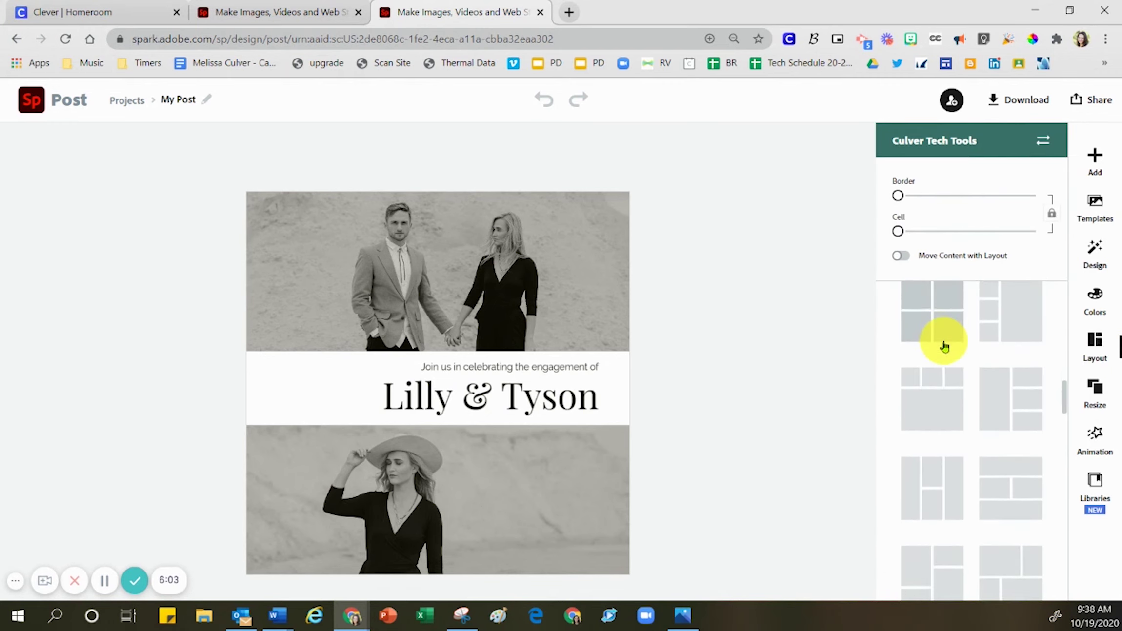
scroll(944, 346, down, 2)
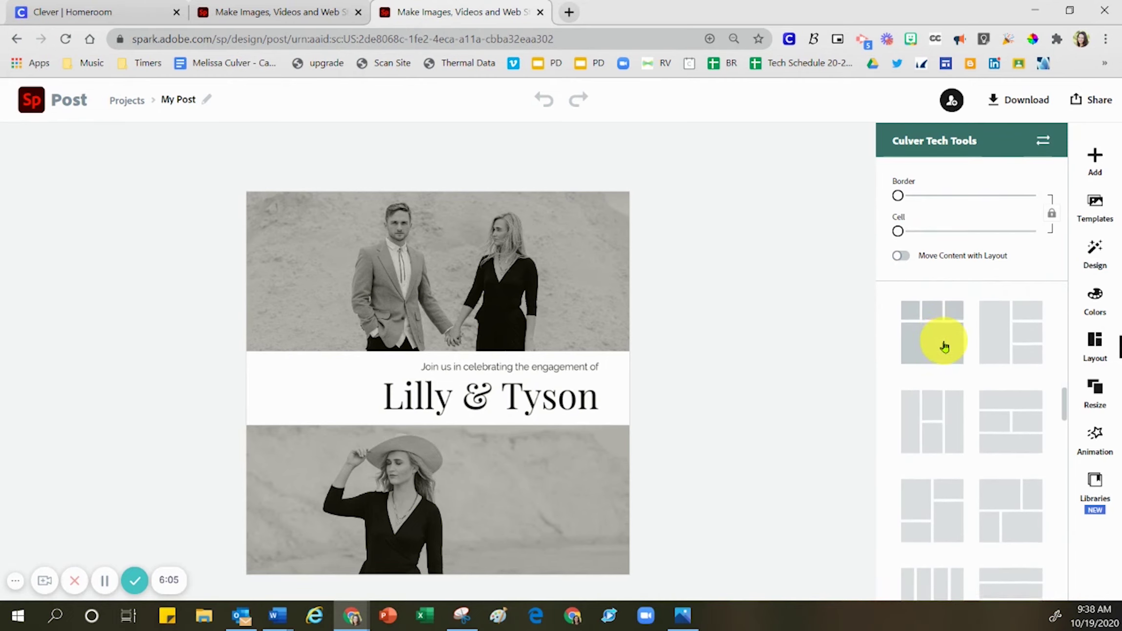
scroll(944, 346, down, 2)
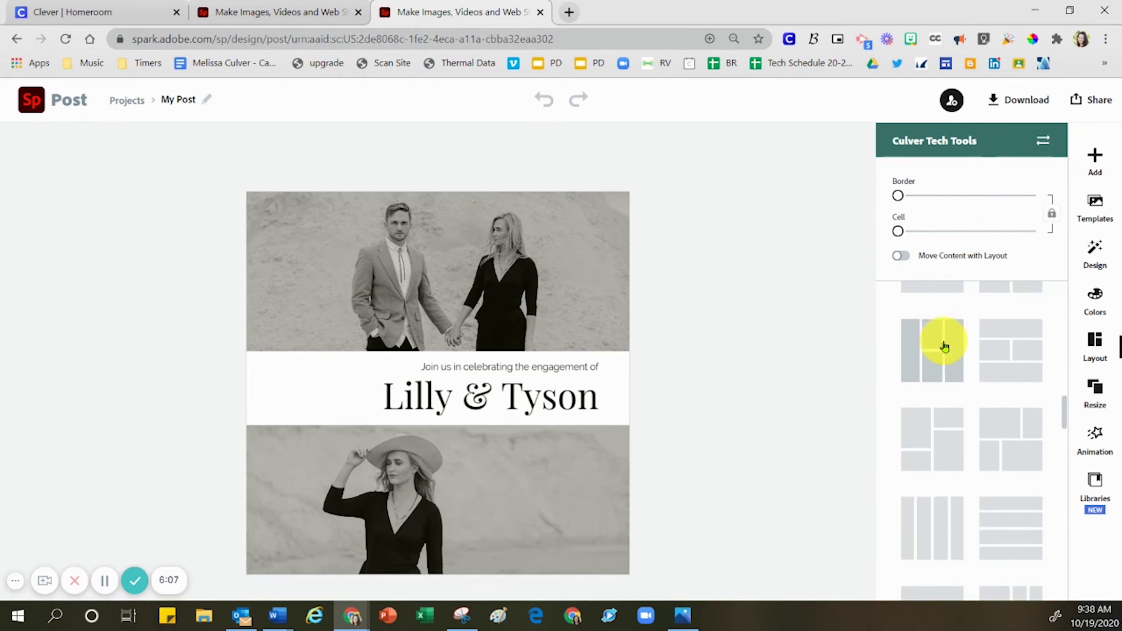
scroll(944, 350, down, 1)
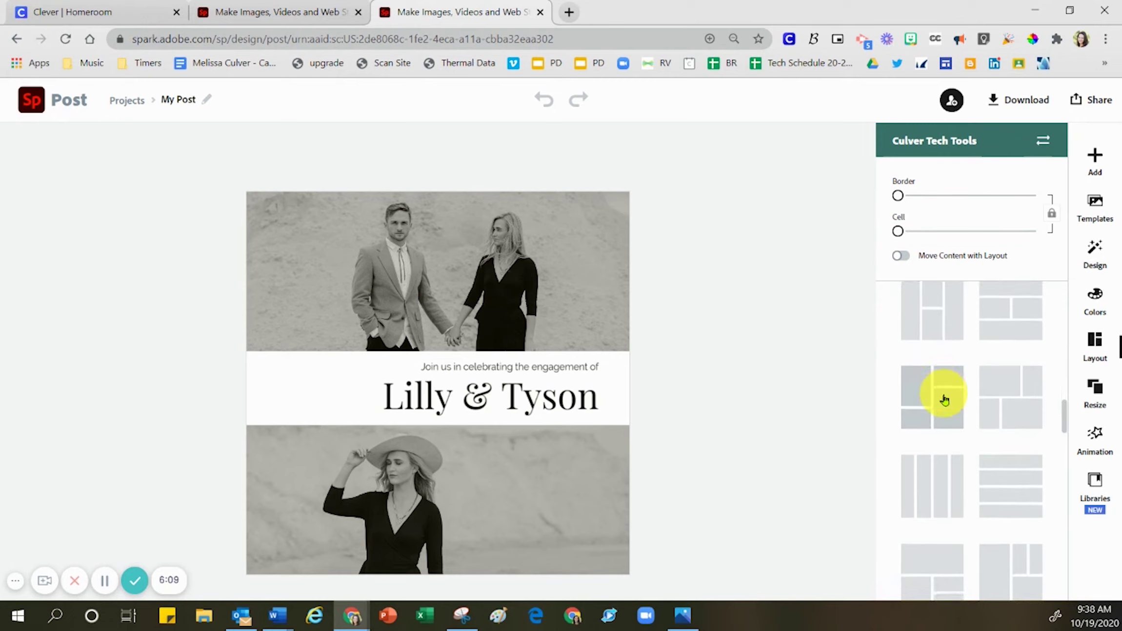
scroll(984, 392, up, 3)
scroll(984, 393, up, 6)
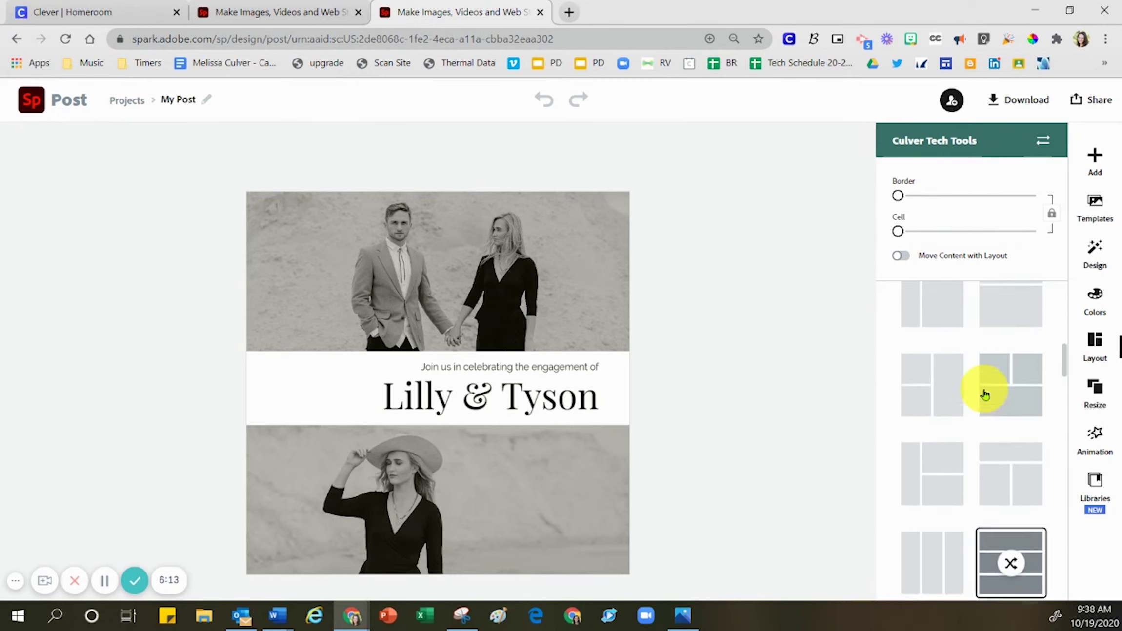
scroll(985, 393, up, 5)
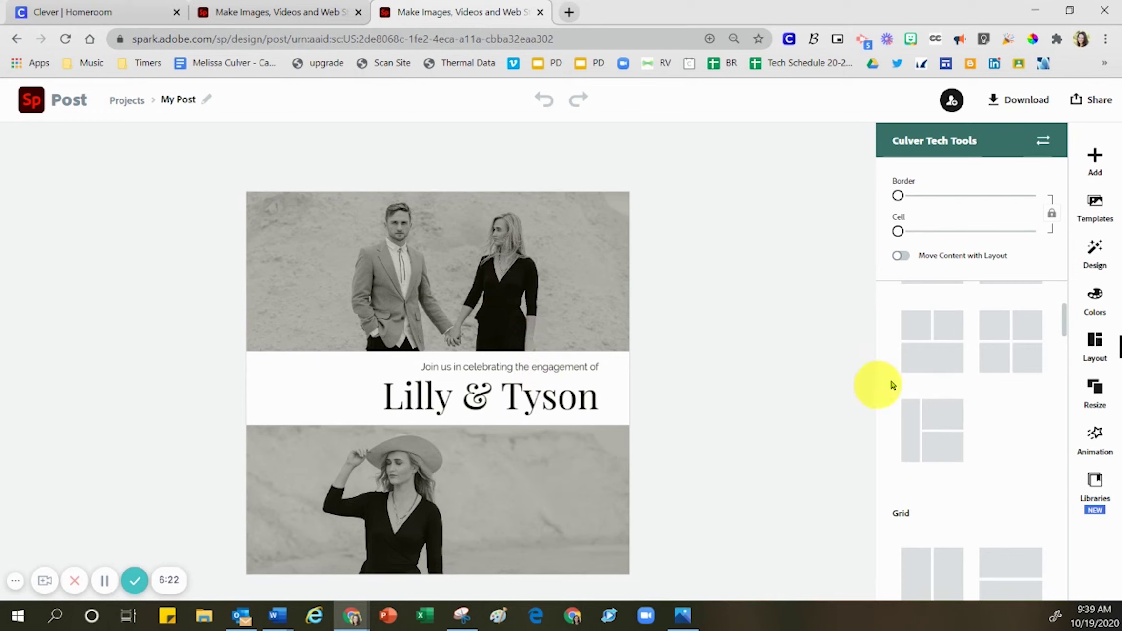
- Apply the layout with two cells above one wide cell and shuffle its contents several times
click(940, 357)
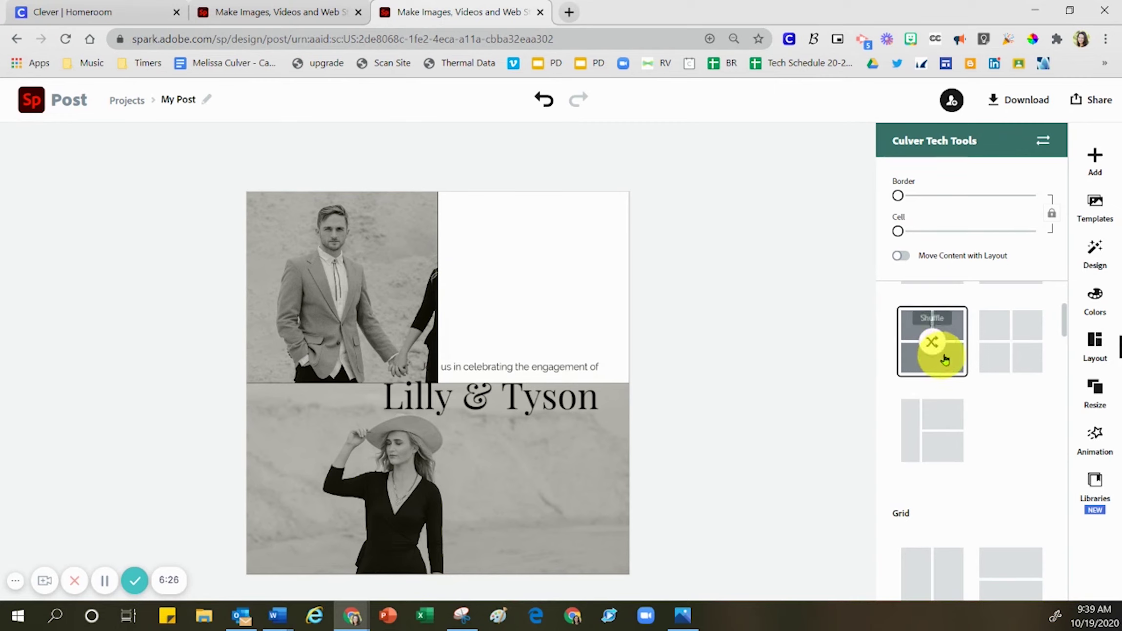
click(932, 344)
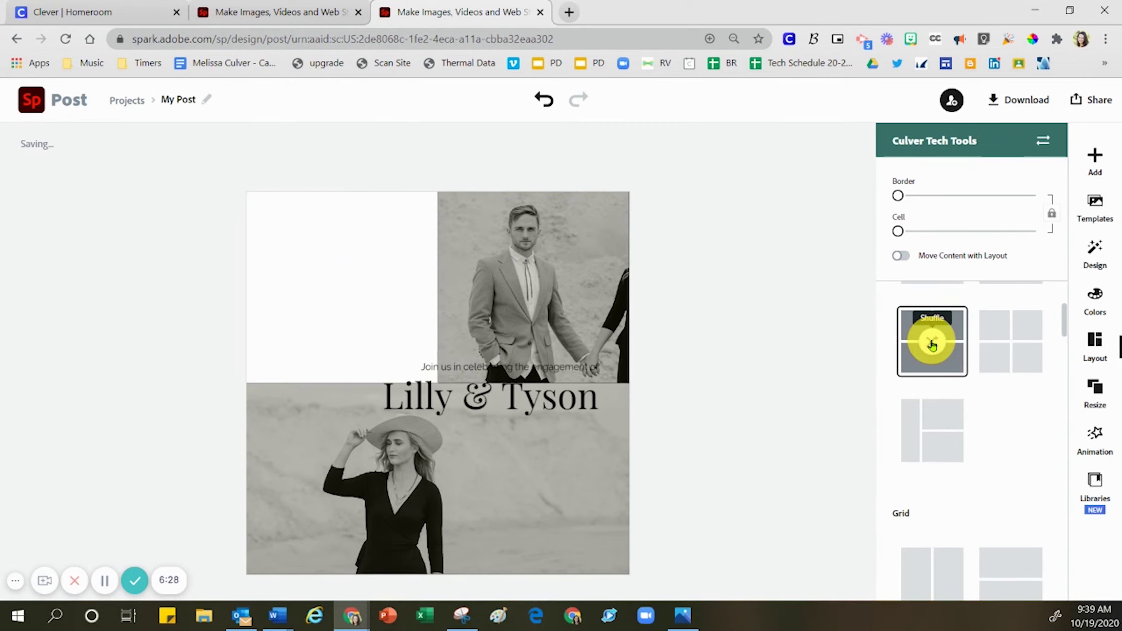
click(932, 344)
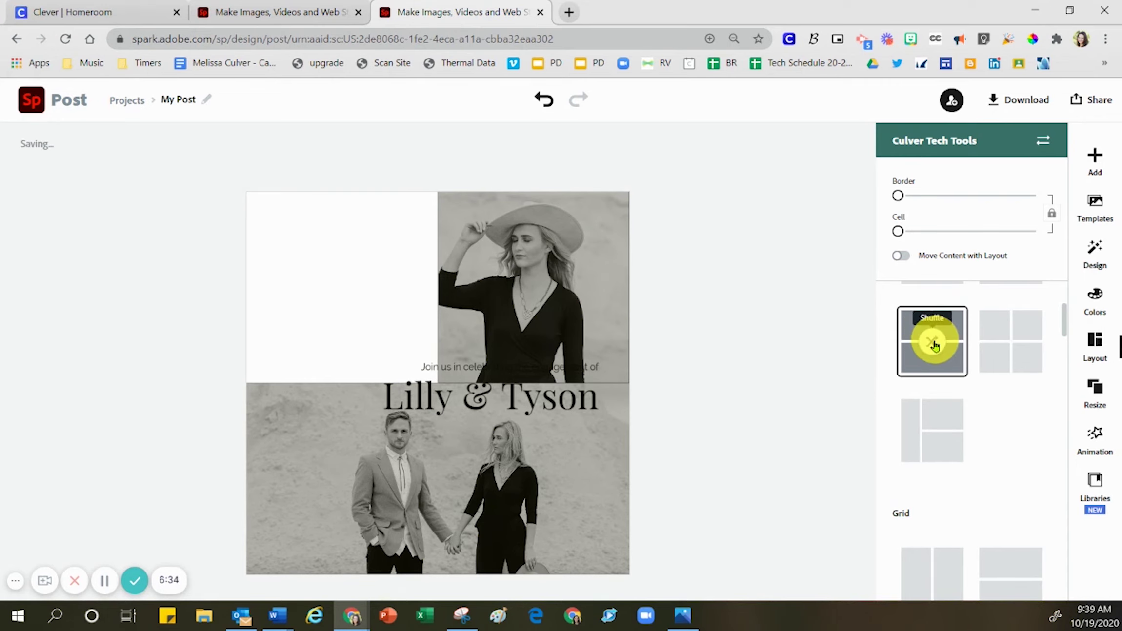
click(933, 344)
click(932, 344)
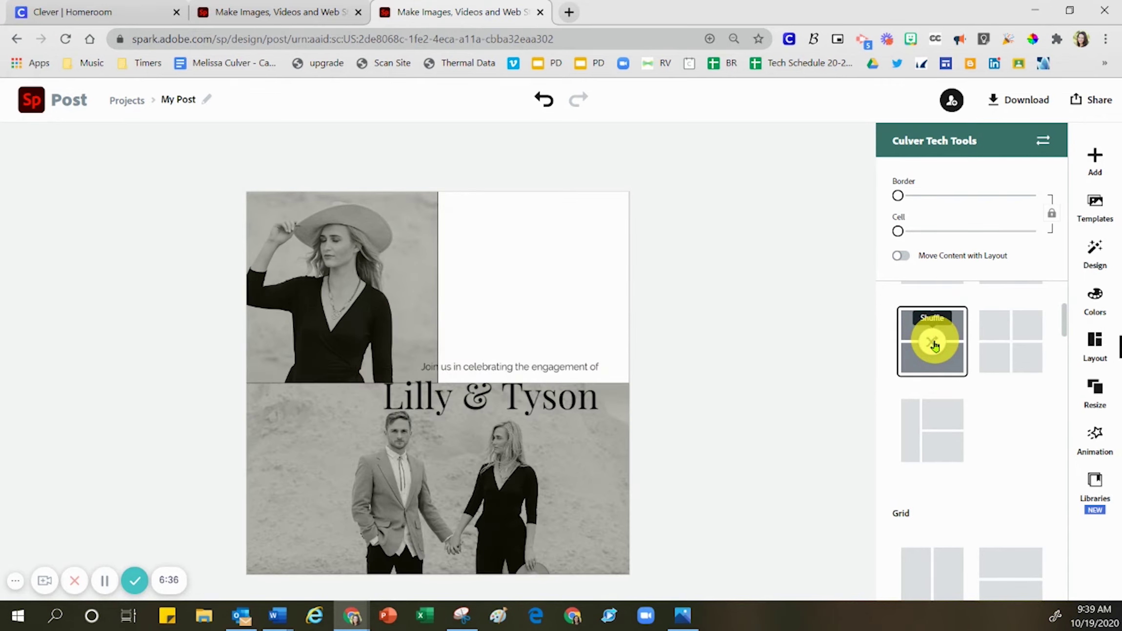
click(933, 344)
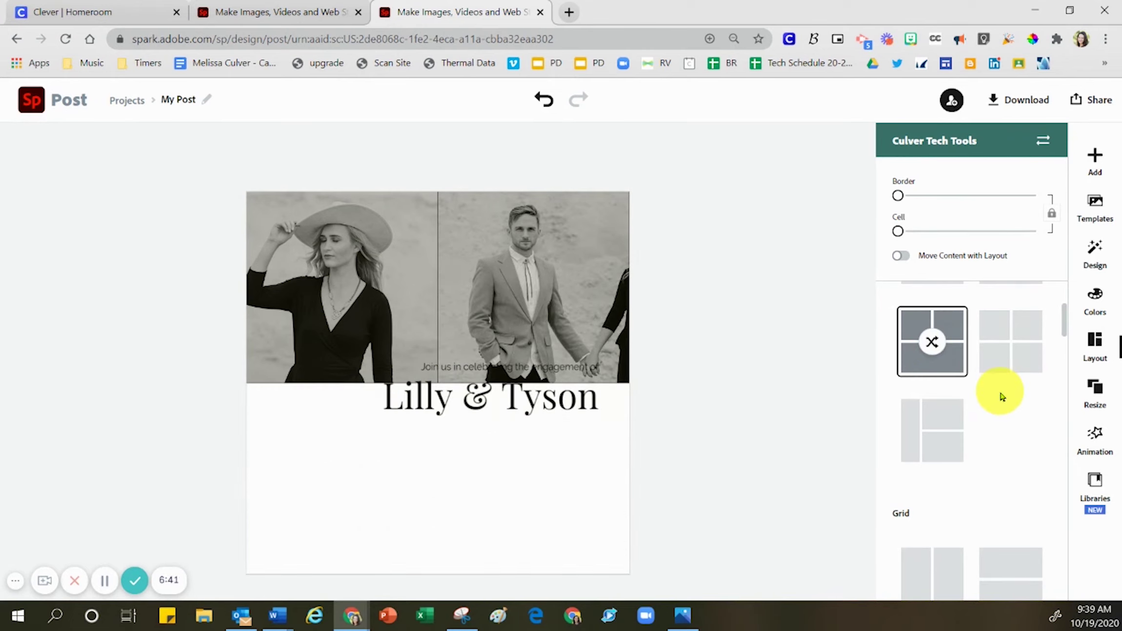
- Apply the staggered four-cell layout with a wide and a narrow cell above a narrow and a wide cell
scroll(999, 394, down, 5)
scroll(1000, 398, down, 5)
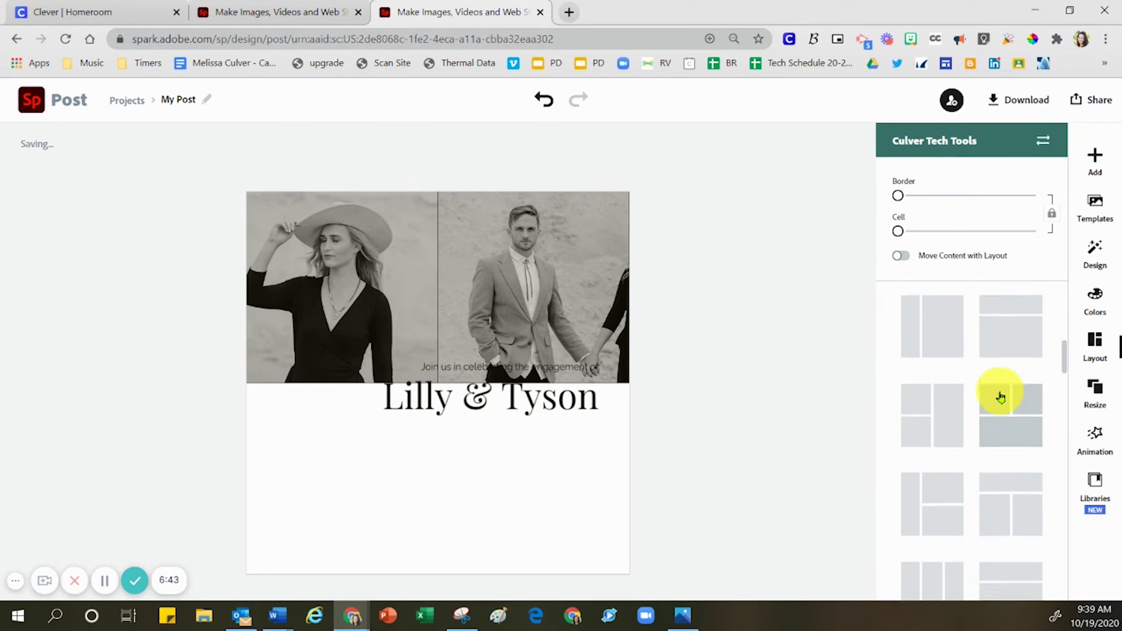
scroll(1000, 395, down, 3)
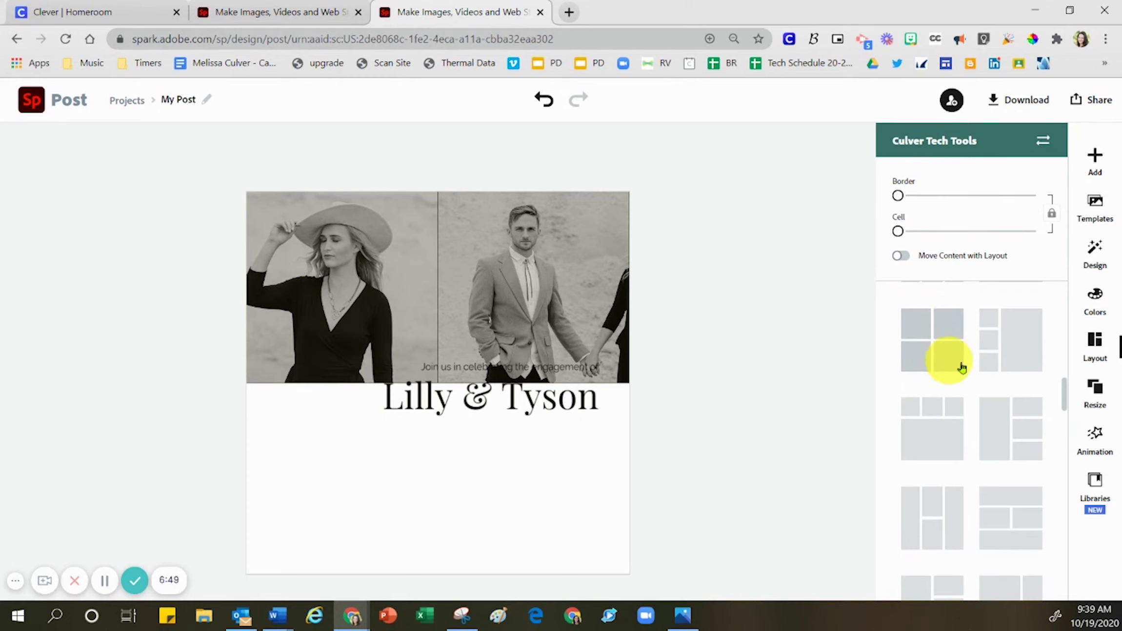
scroll(959, 368, down, 3)
click(1005, 462)
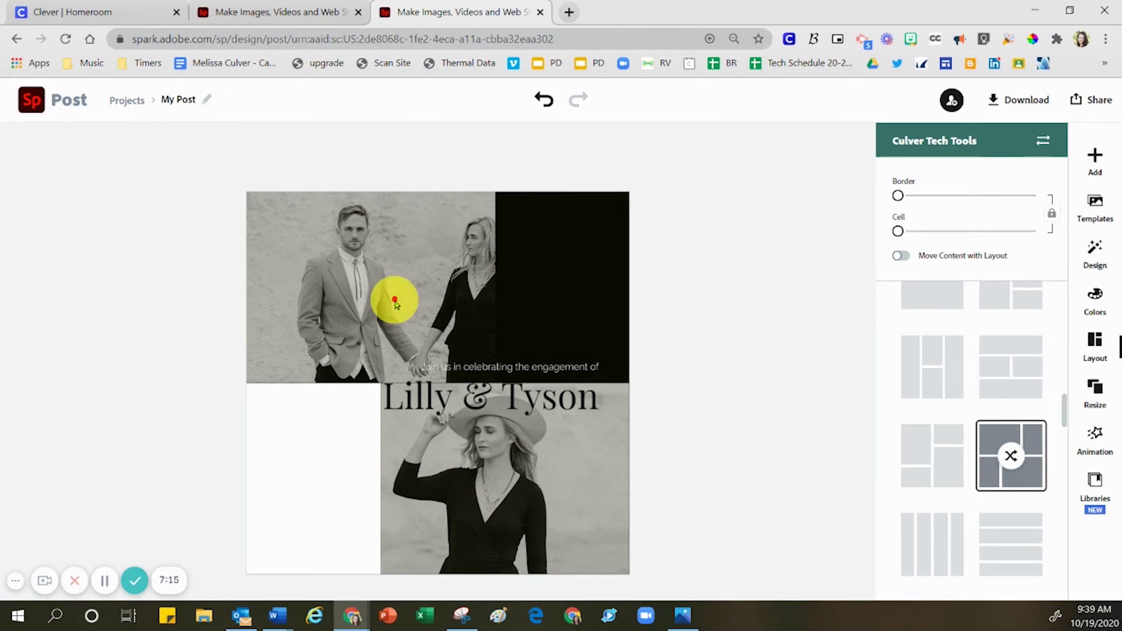
- Replace the couple photo in the wide upper cell with the free photo of a frog facing forward on grass, searching for "frogs"
click(394, 298)
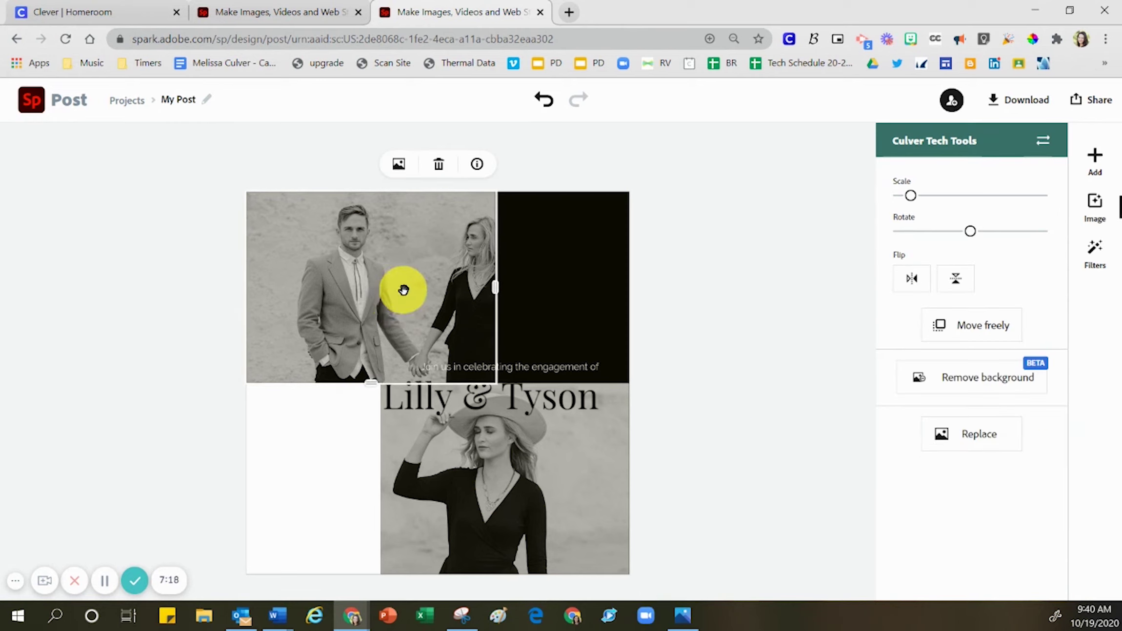
click(312, 471)
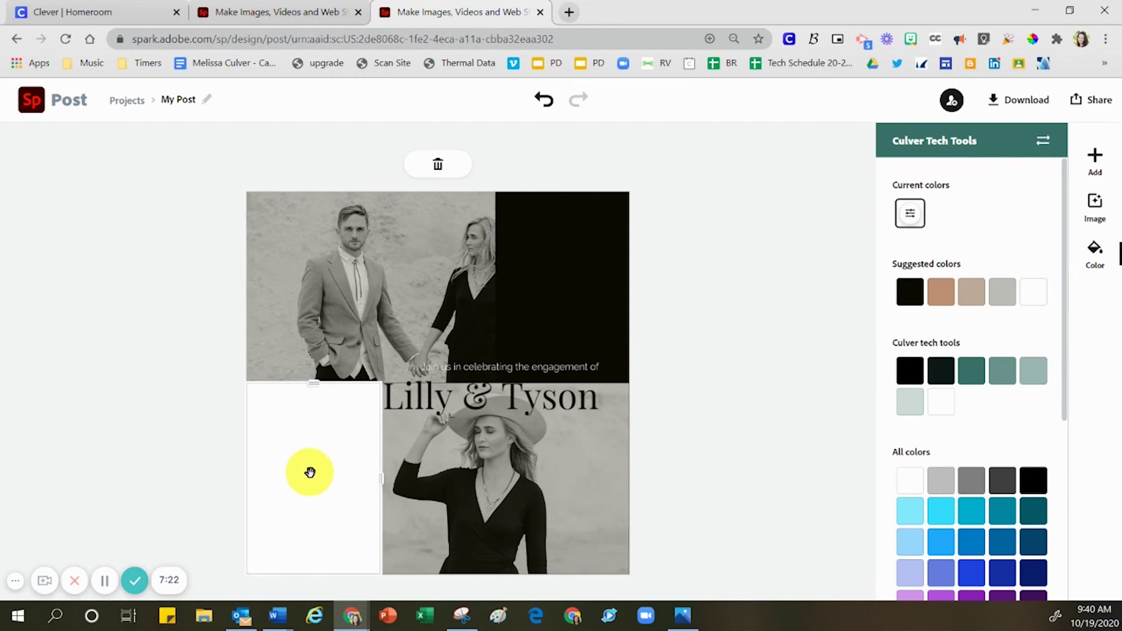
click(370, 253)
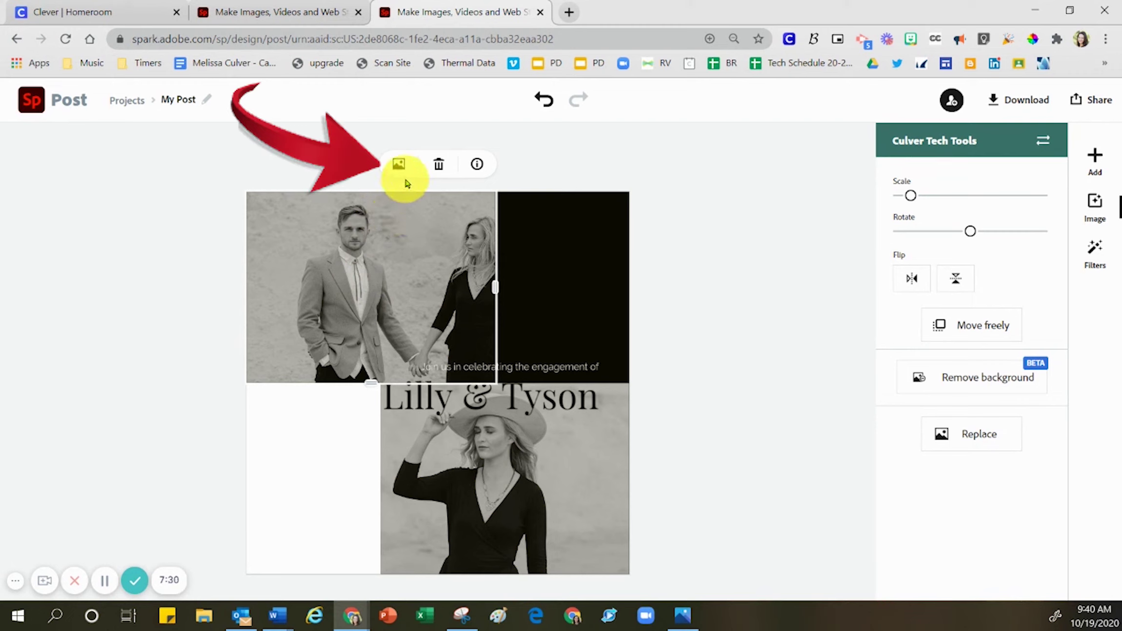
click(399, 164)
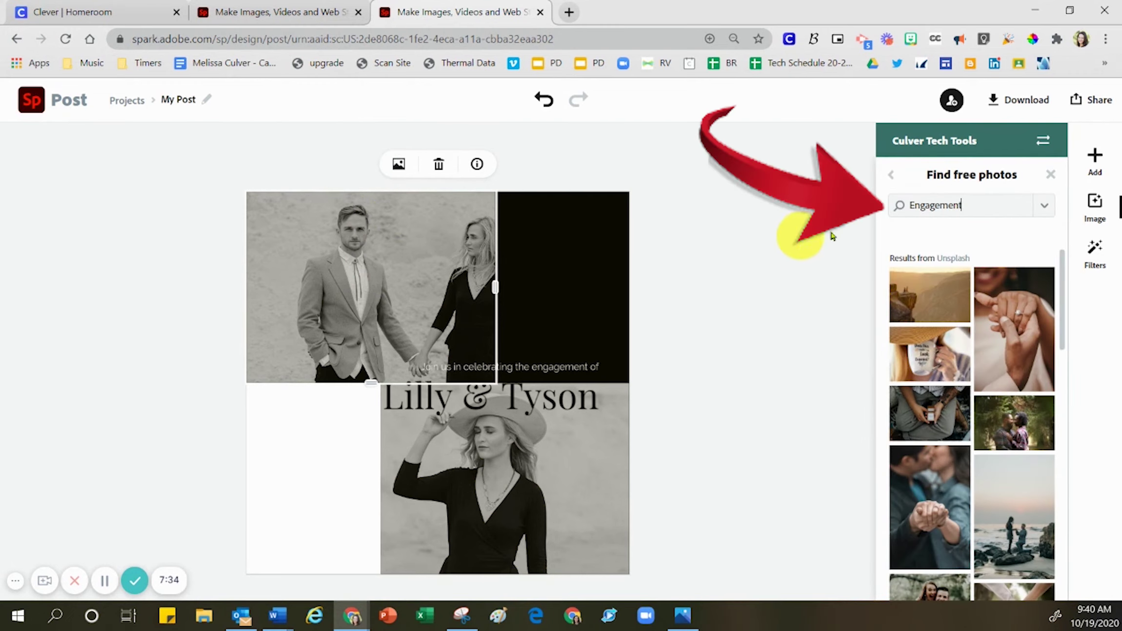
drag(976, 205, 886, 209)
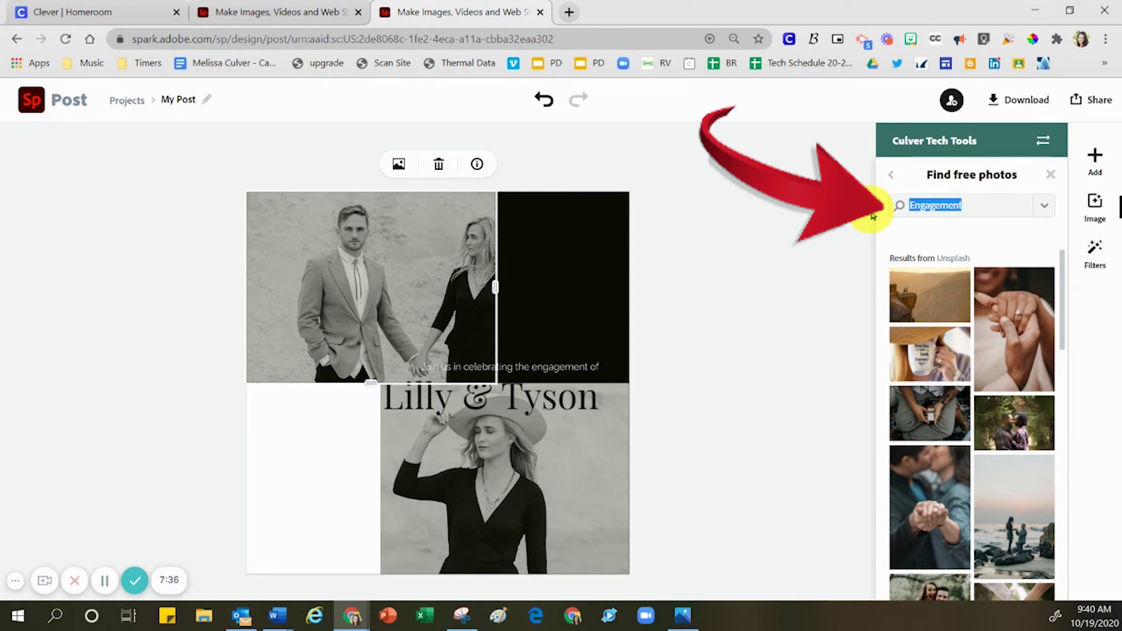
text(frogs)
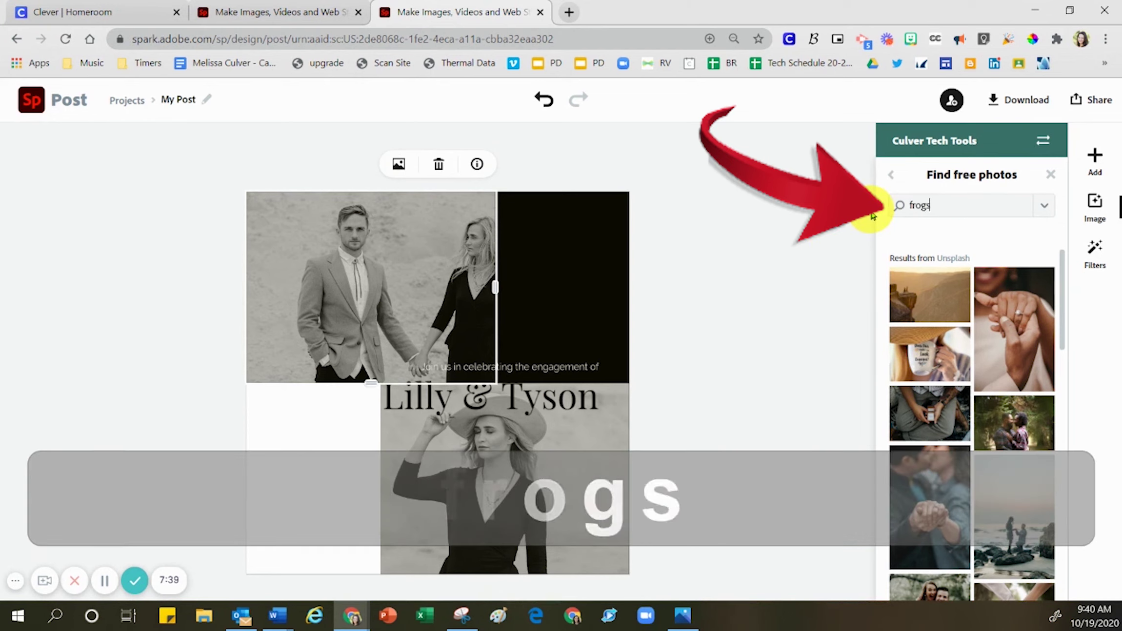
key(Return)
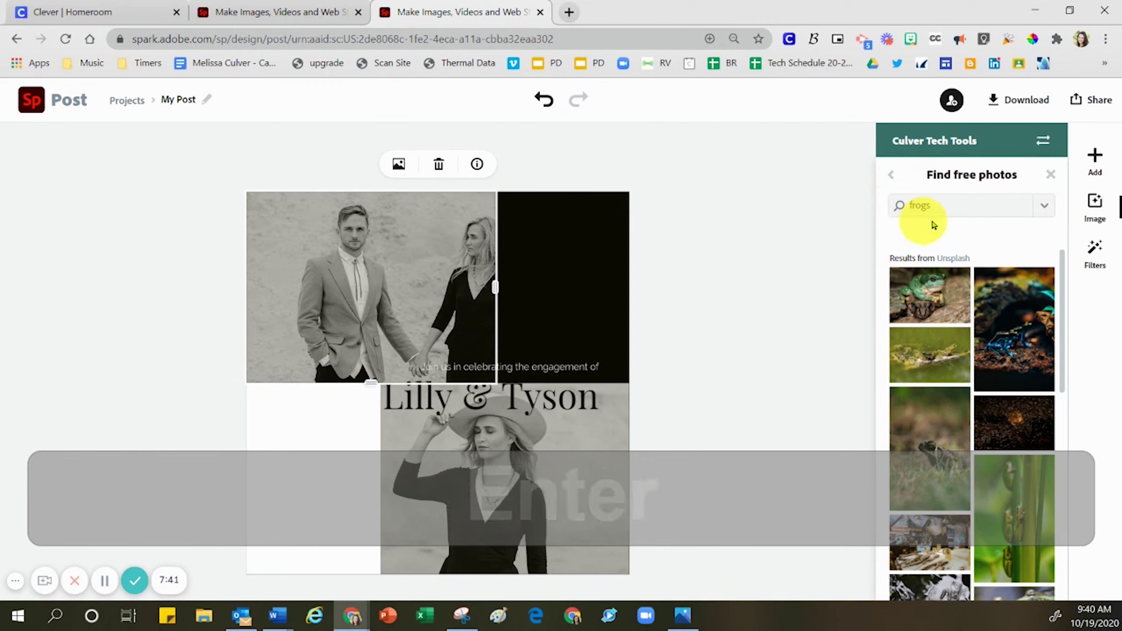
scroll(959, 324, down, 2)
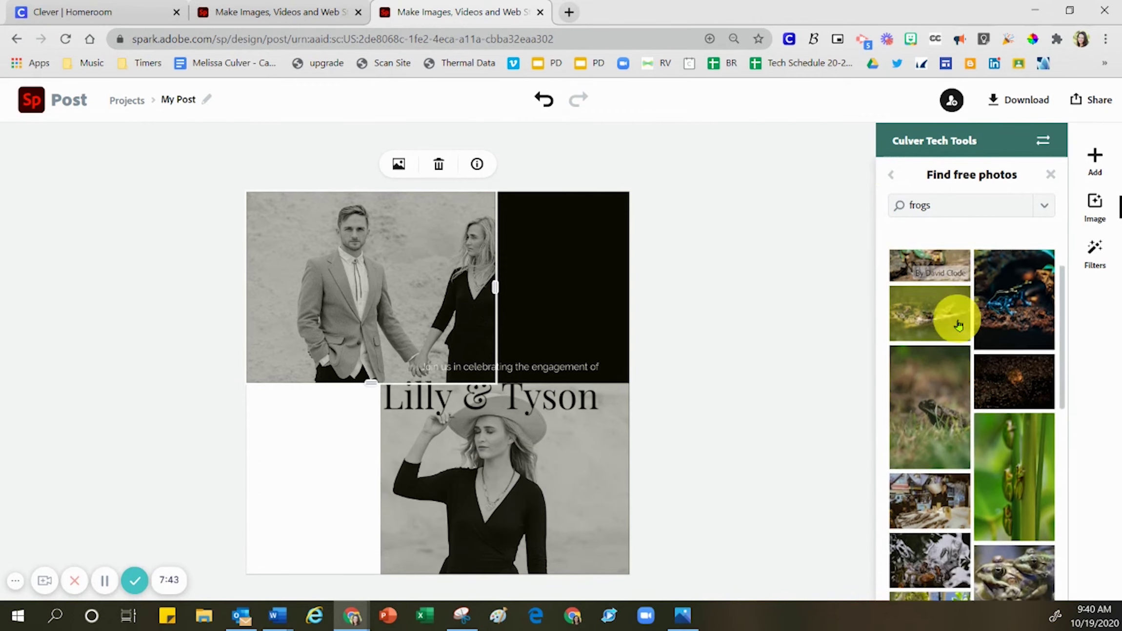
scroll(959, 324, down, 6)
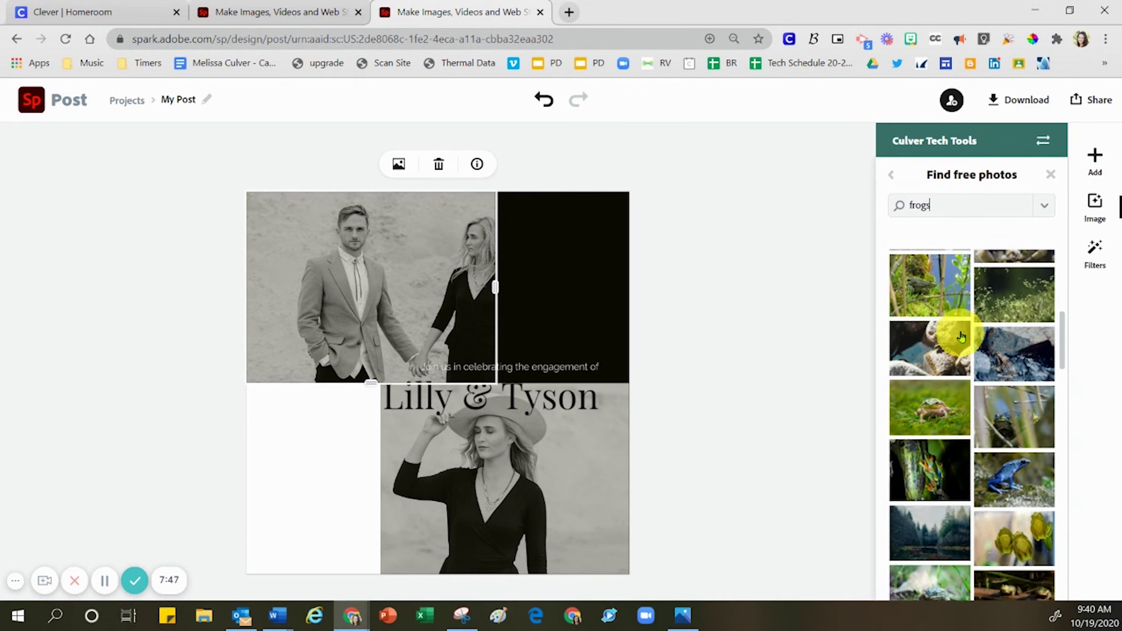
click(930, 402)
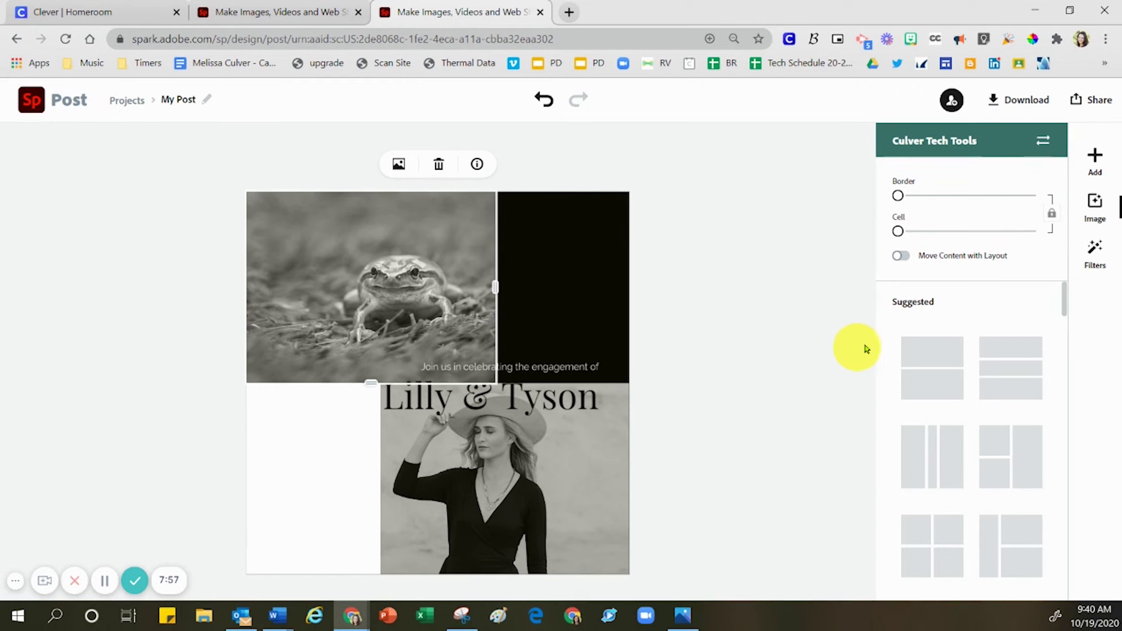
- Set the filter of the frog photo in the wide upper cell to None
click(1091, 255)
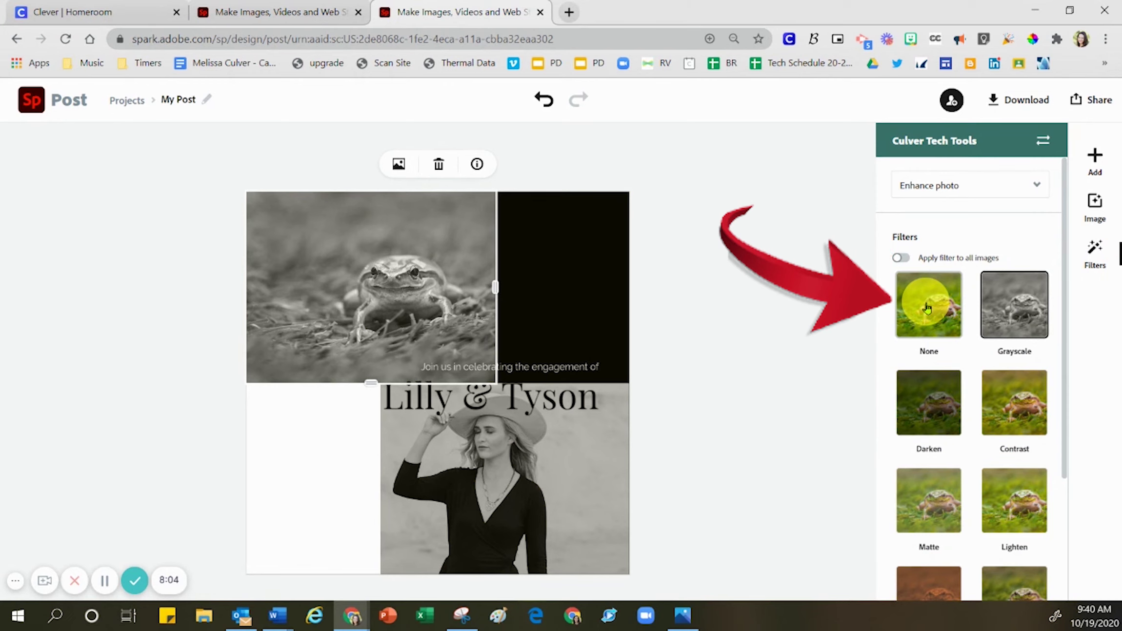
click(927, 308)
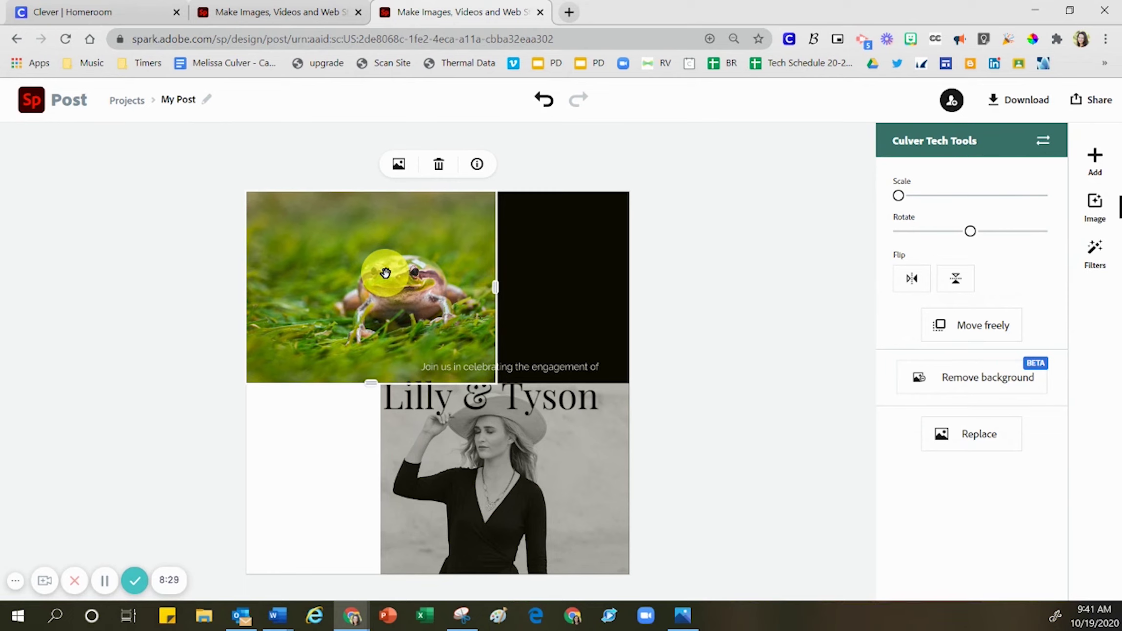
click(758, 271)
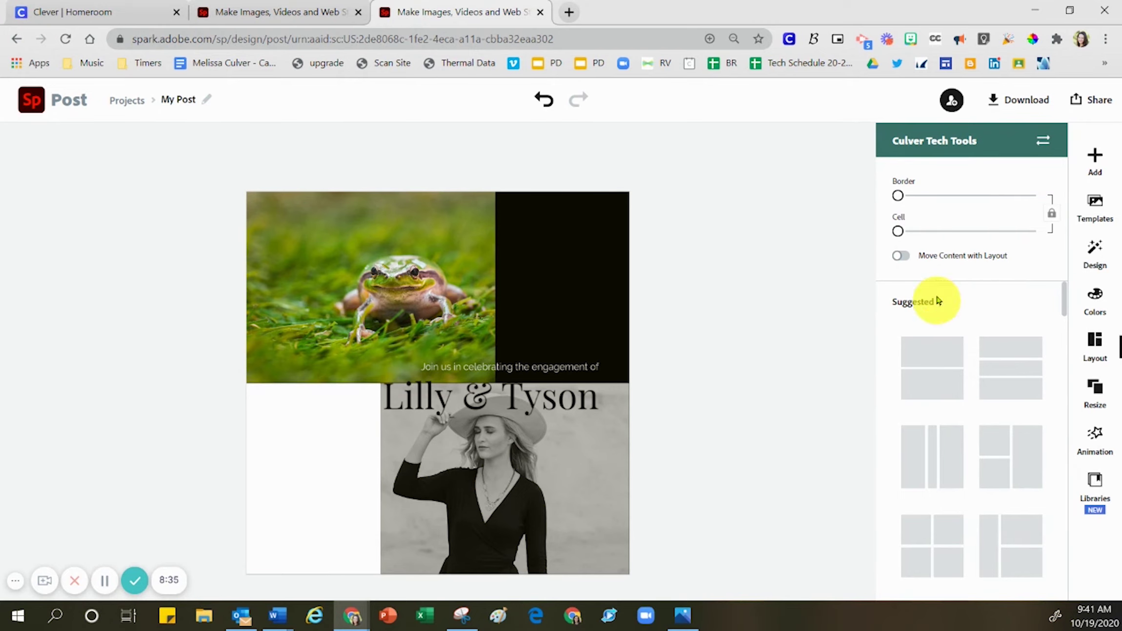
- Scale up the upper frog photo slightly and shift it so the frog is centered in its cell
click(417, 282)
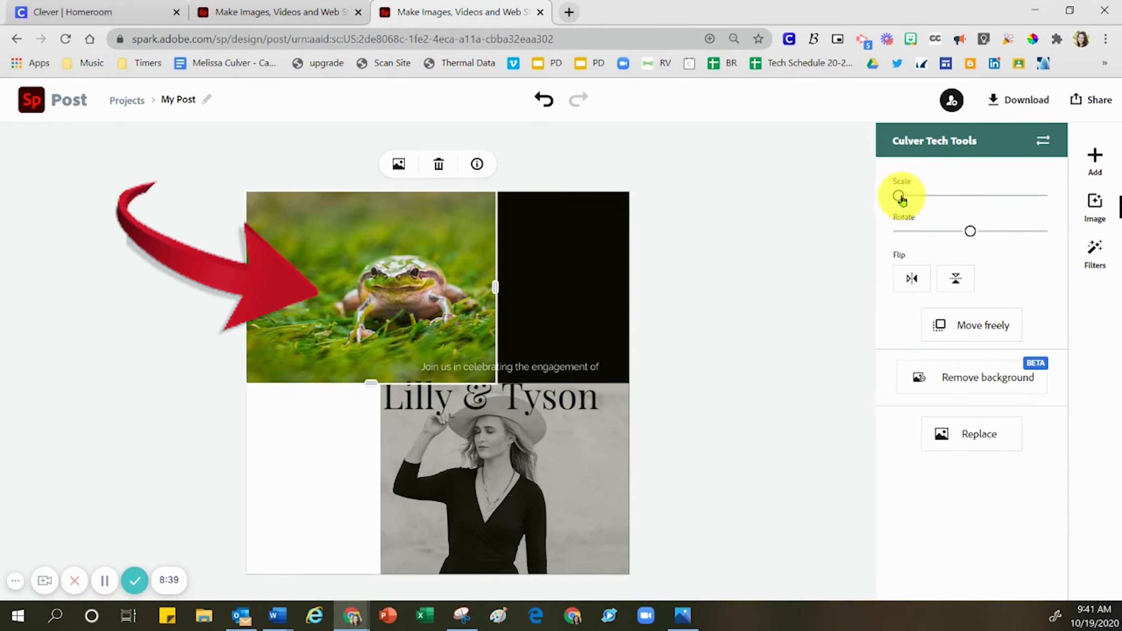
mouse_move(902, 197)
mouse_down()
mouse_move(935, 200)
mouse_move(903, 196)
mouse_up()
drag(387, 294, 356, 290)
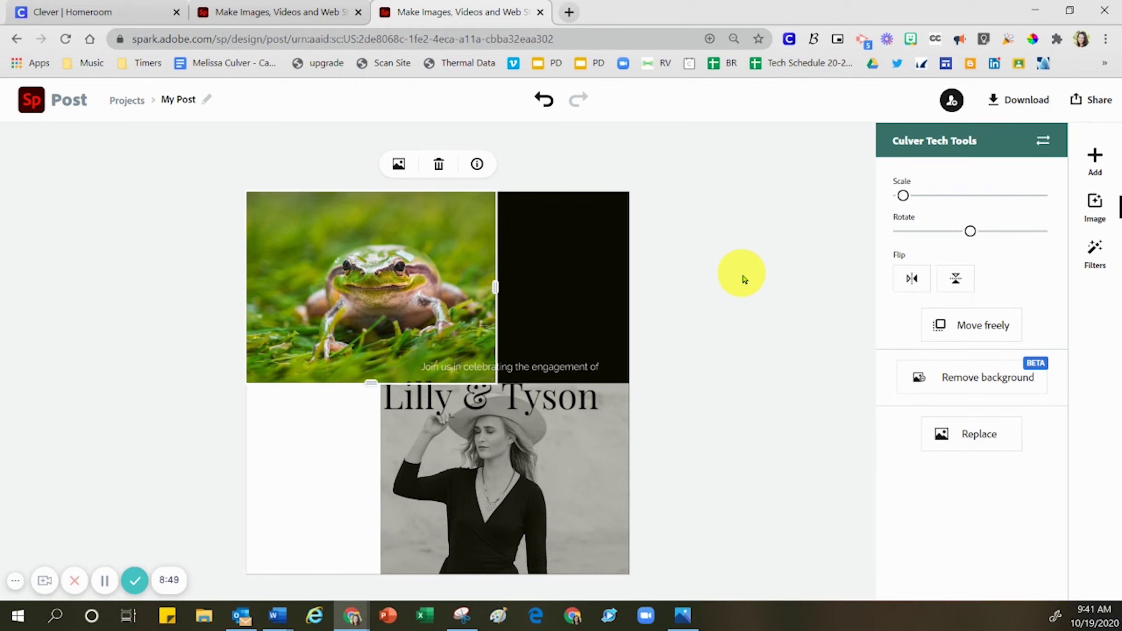
- Replace the photo of the woman in the hat with the free photo of a small green frog on a leaf, searching for "frog"
click(545, 490)
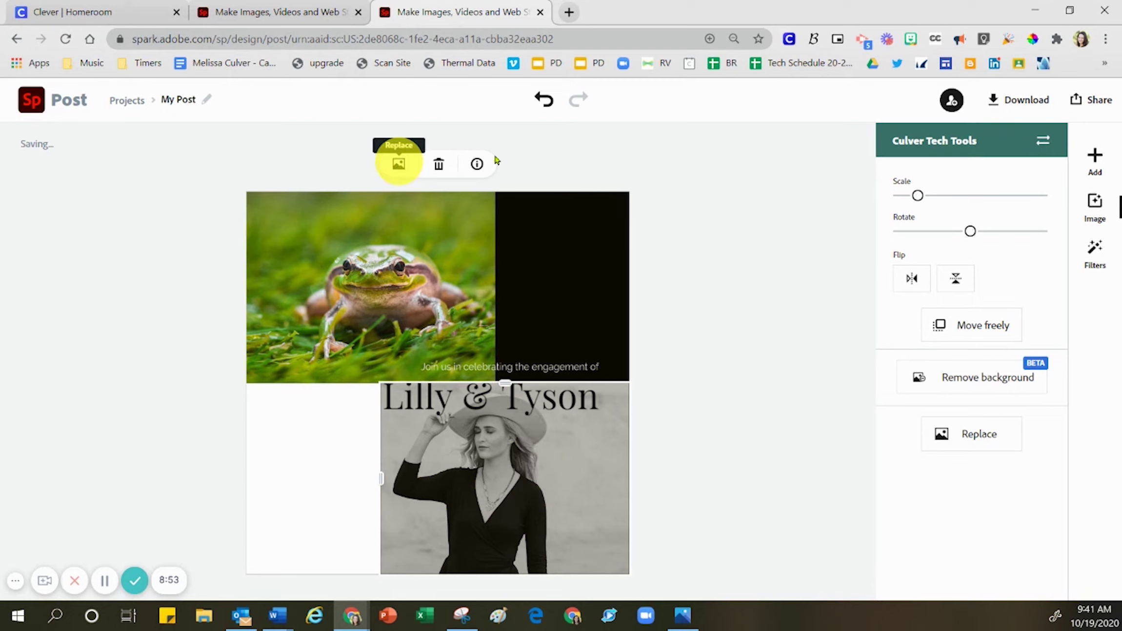
click(399, 164)
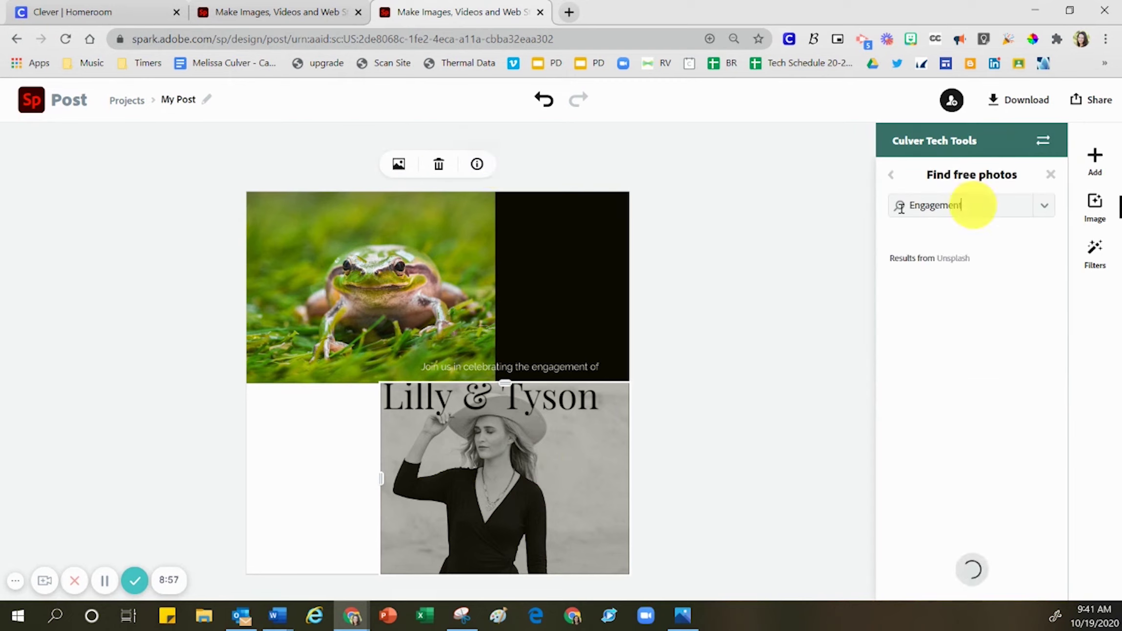
drag(971, 205, 905, 206)
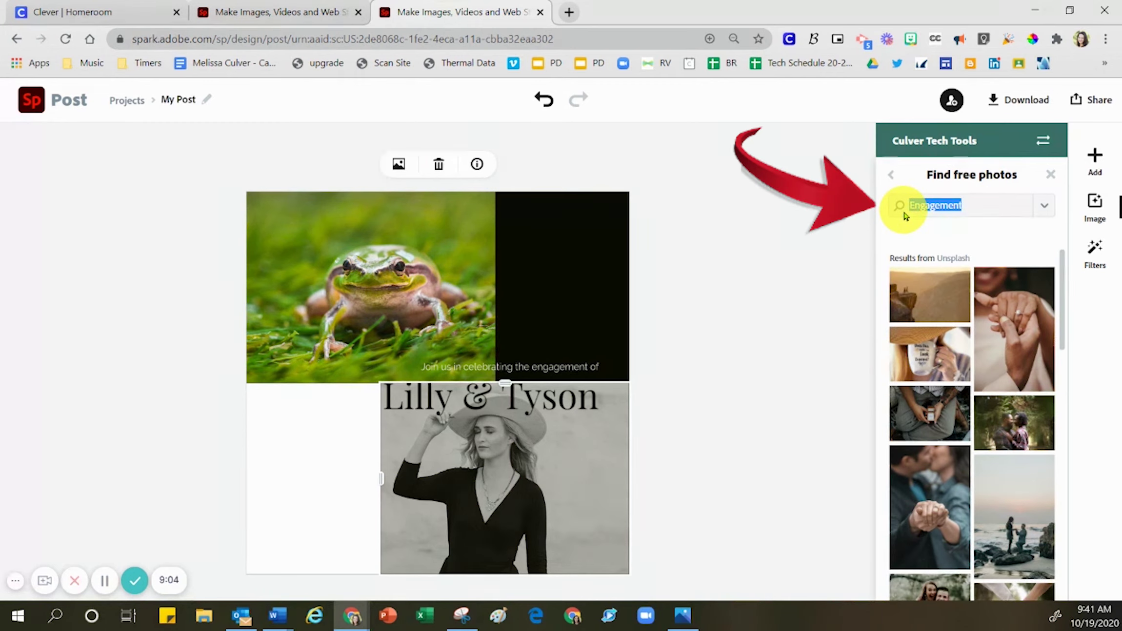
text(frog)
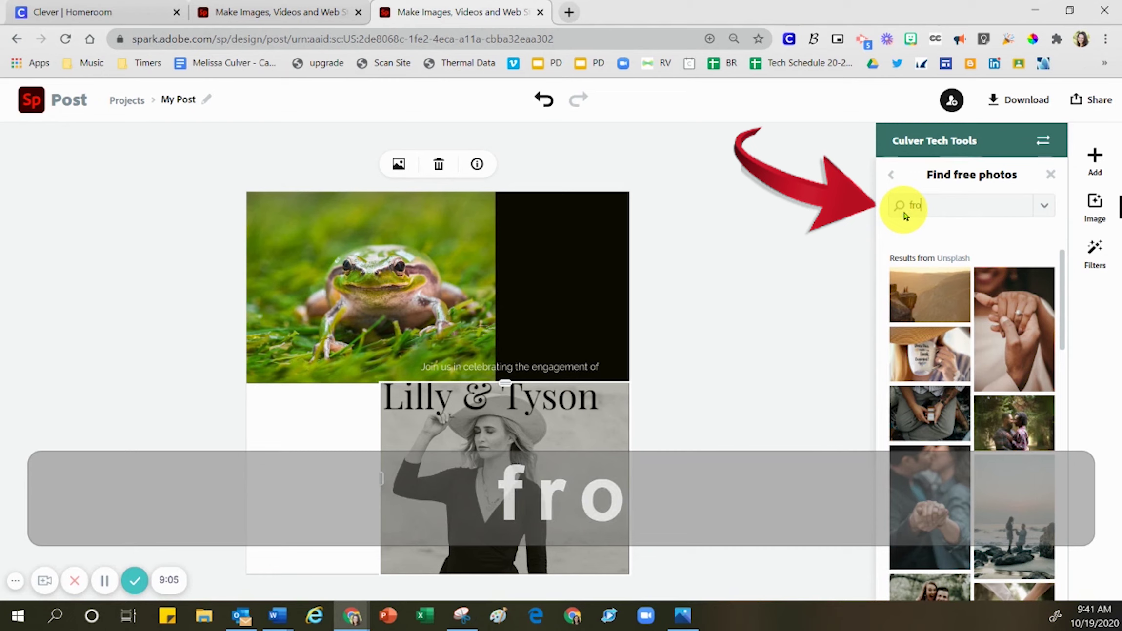
key(Return)
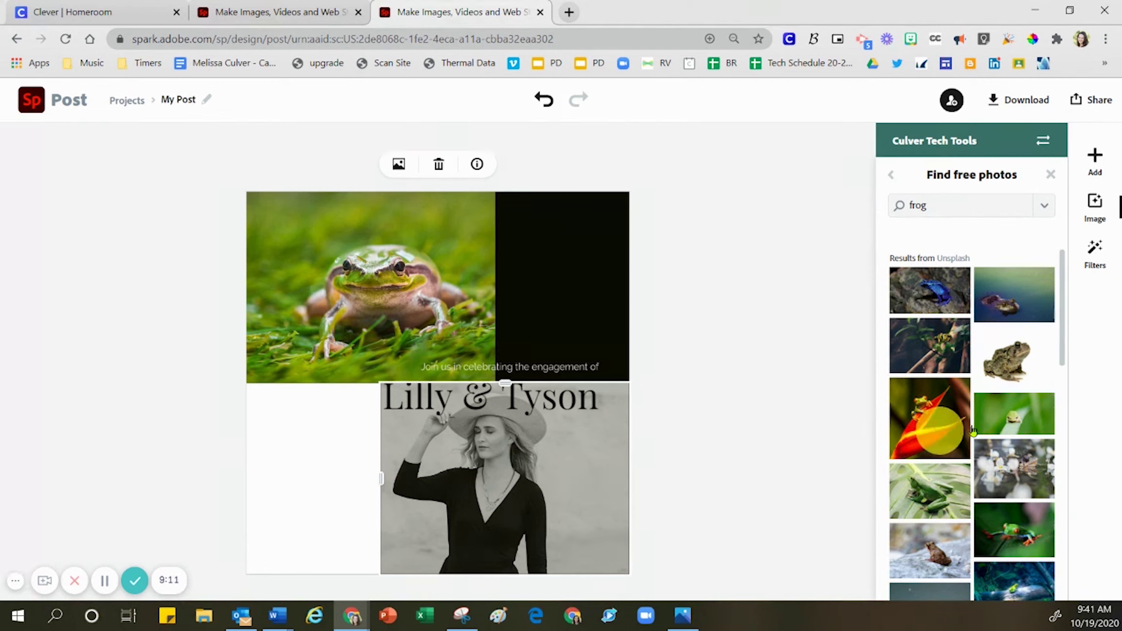
click(1020, 417)
click(783, 461)
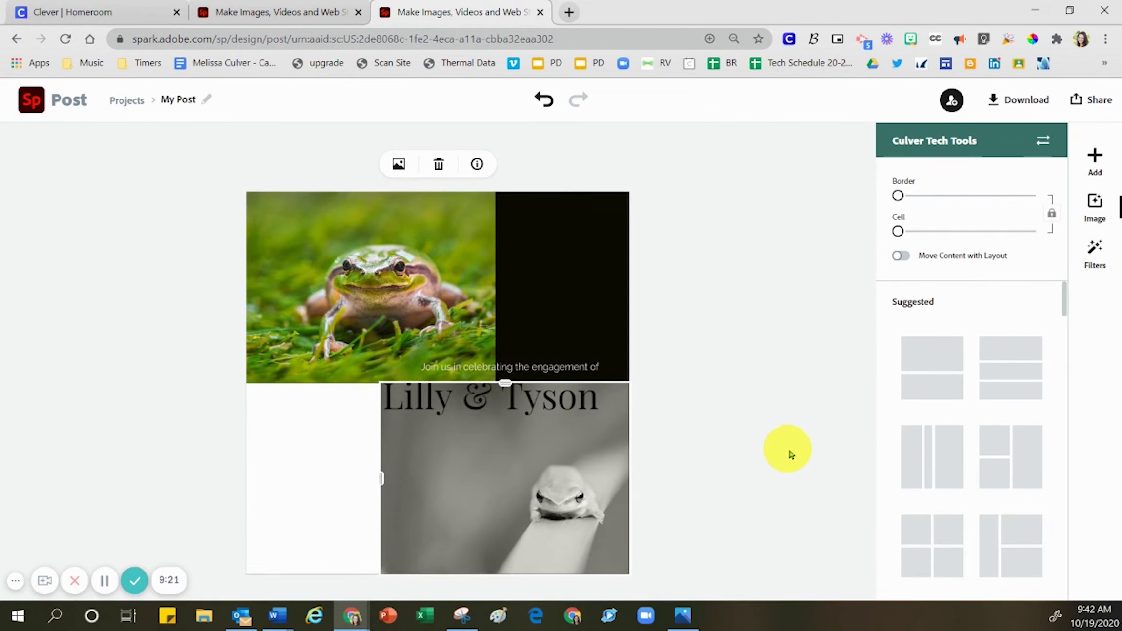
- Set the filter of the lower photo of the frog on a leaf to None
click(1093, 258)
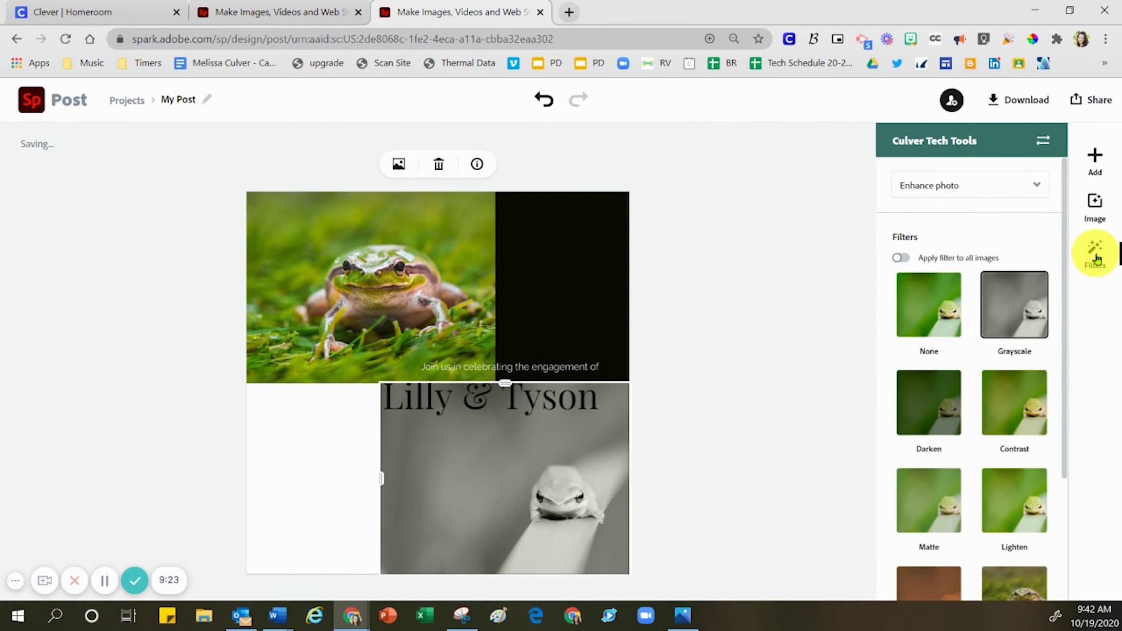
click(930, 308)
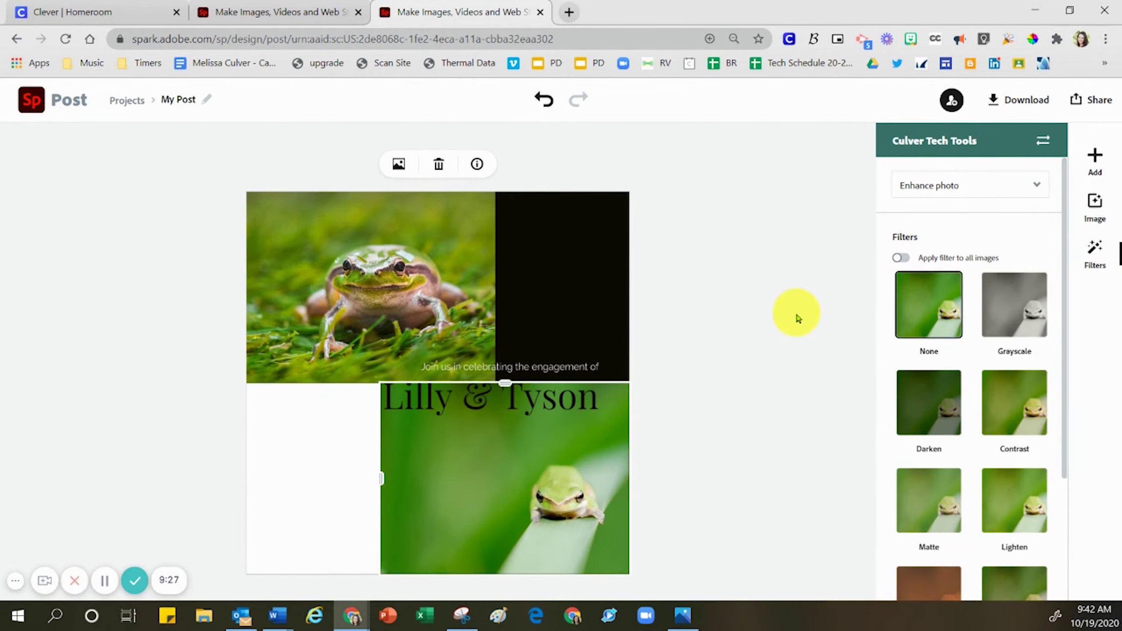
click(787, 317)
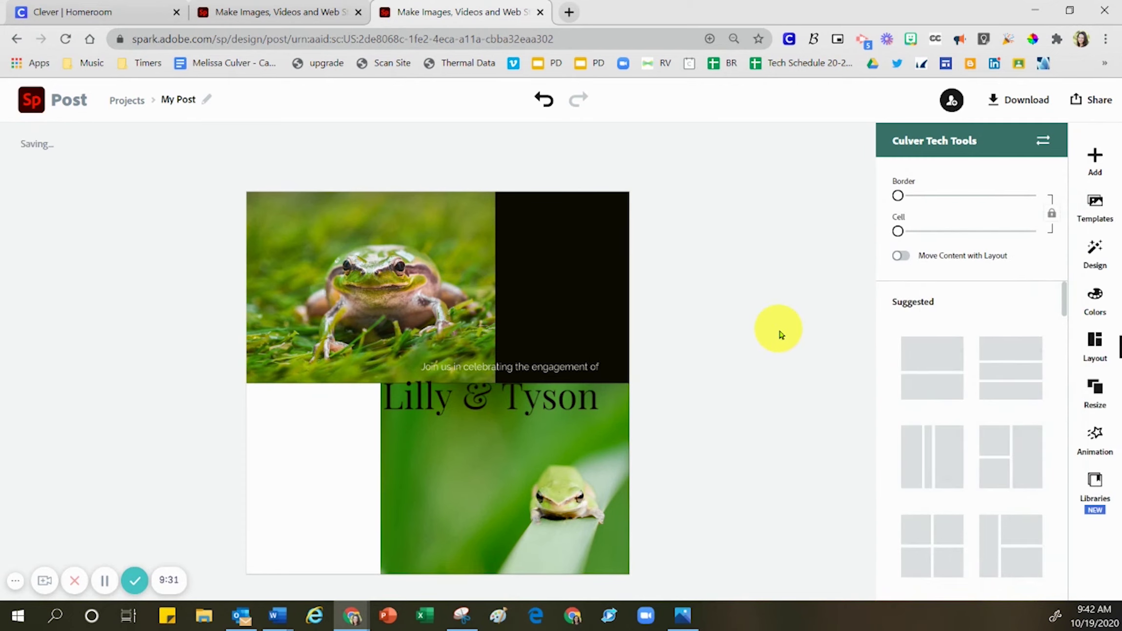
- Enlarge the lower frog photo moderately and reposition it so the whole frog sits inside its cell
click(536, 466)
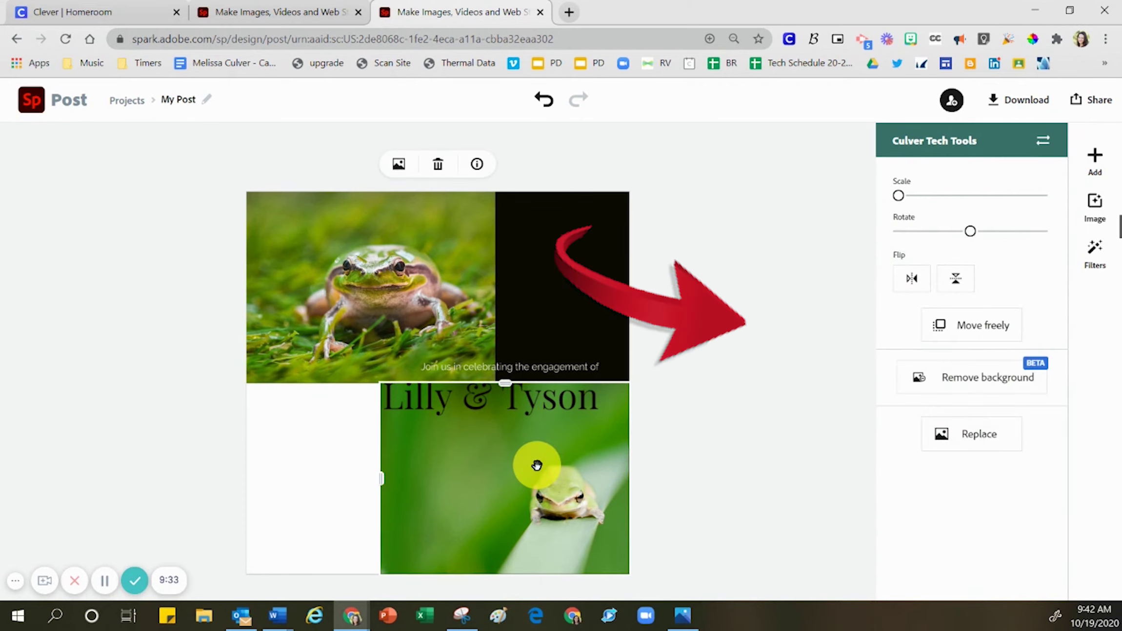
drag(898, 196, 941, 212)
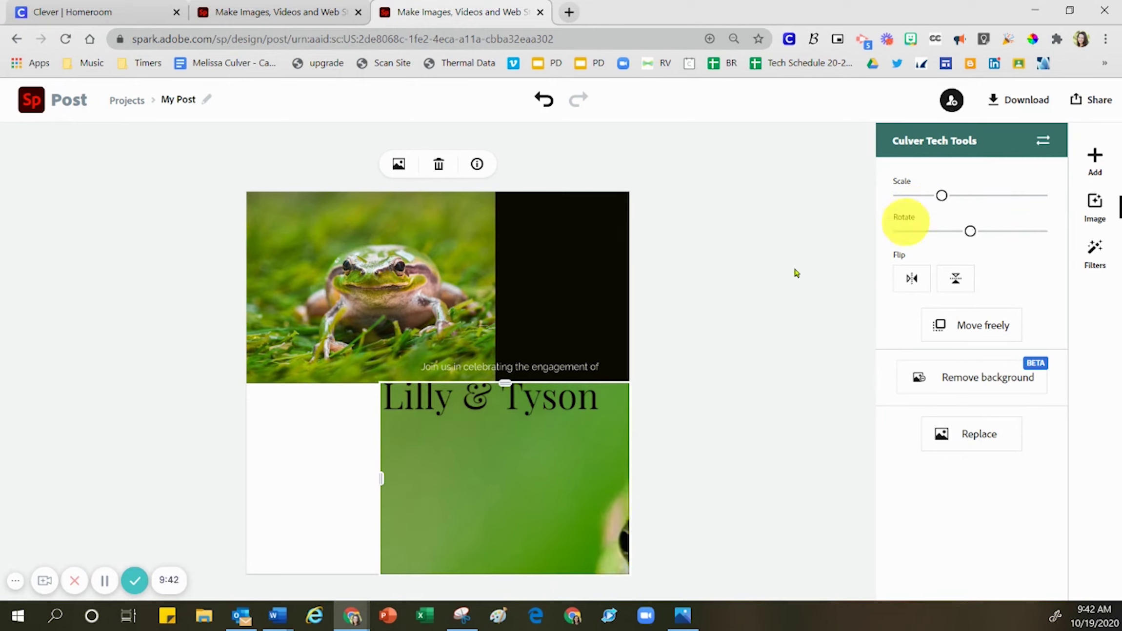
drag(546, 477, 363, 401)
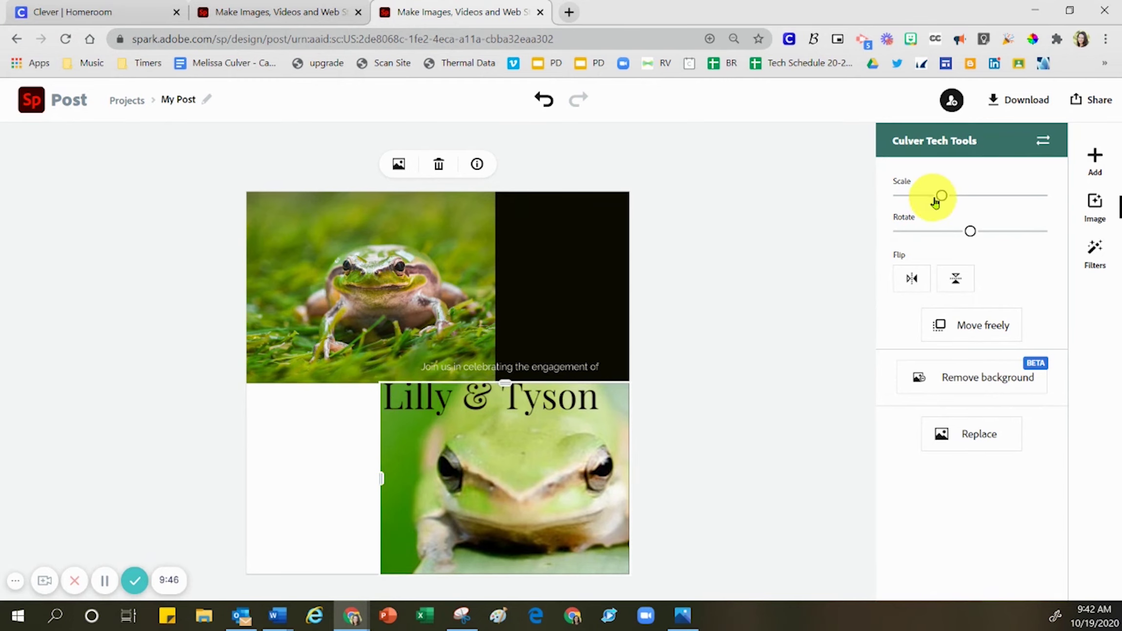
drag(939, 200, 907, 210)
click(601, 523)
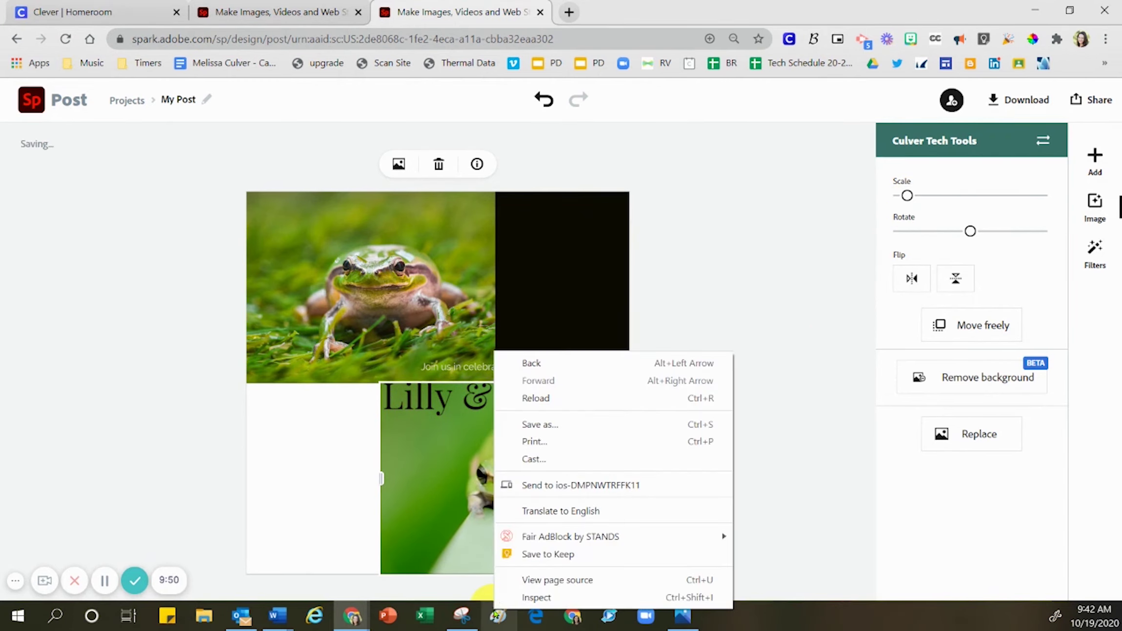
click(504, 497)
drag(504, 497, 521, 486)
click(692, 447)
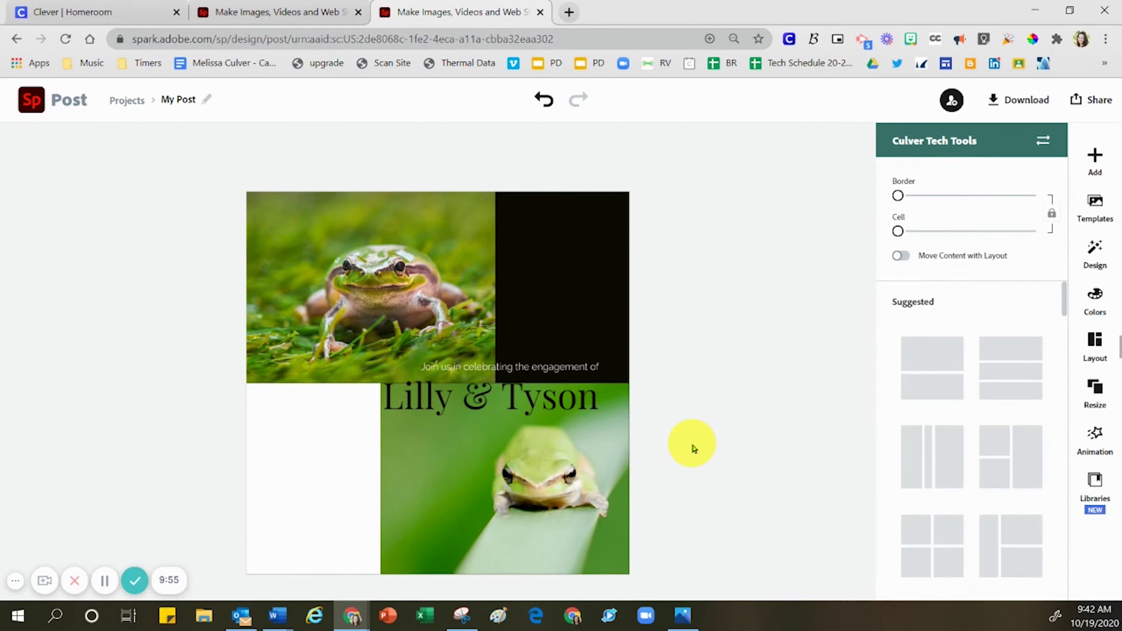
- Move the large text with the couple's names into the white lower cell and narrow its box so each word wraps onto its own line
click(554, 399)
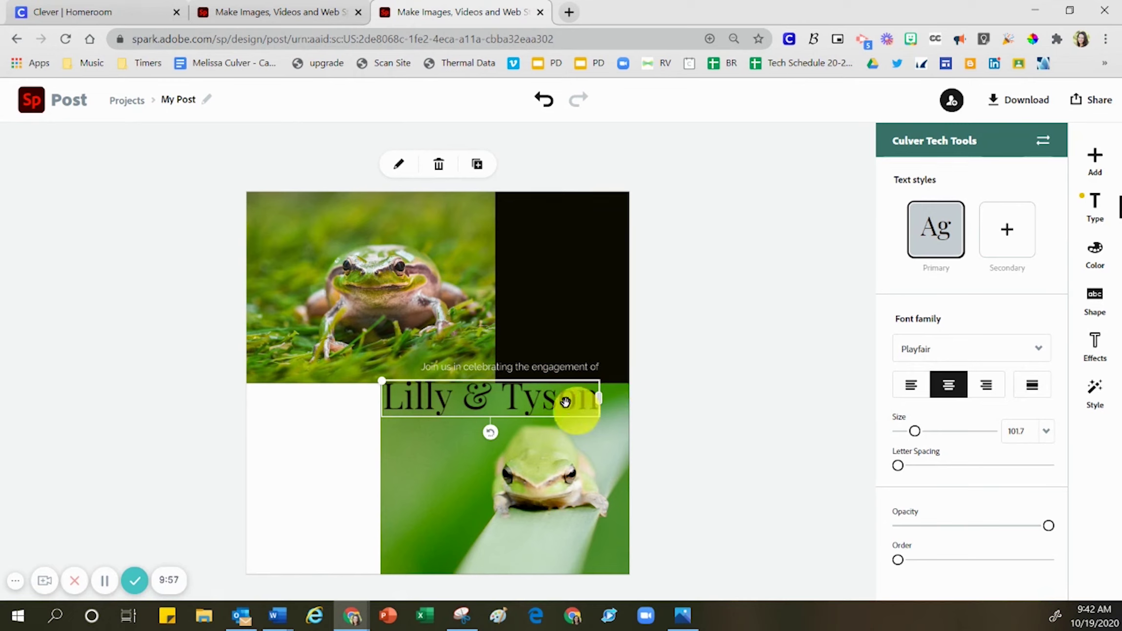
drag(556, 400, 436, 415)
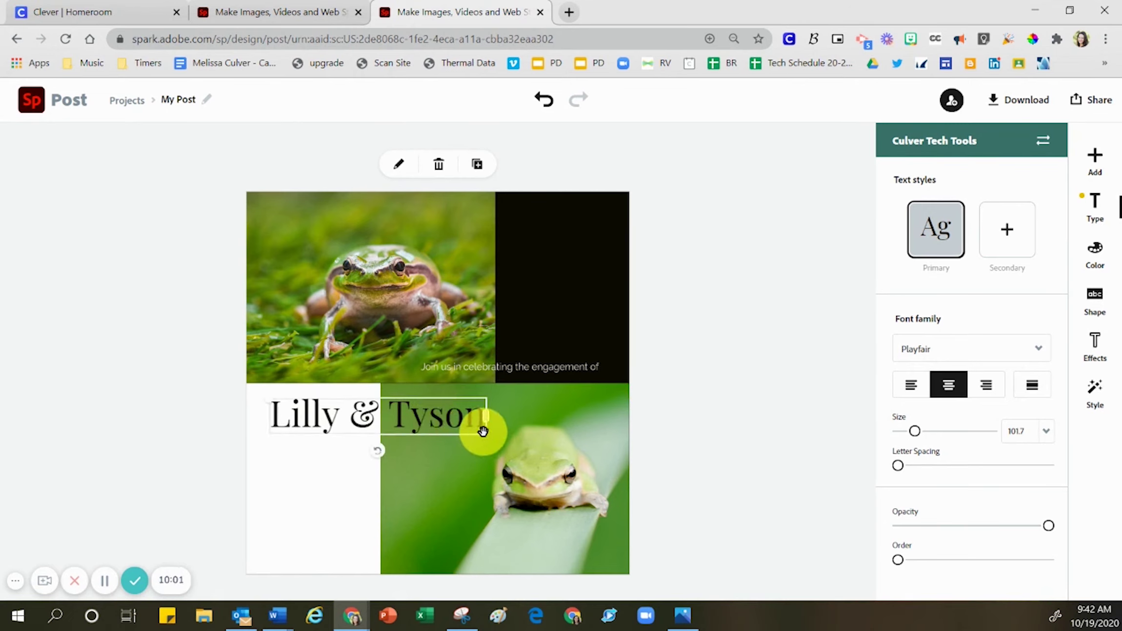
drag(488, 413, 367, 449)
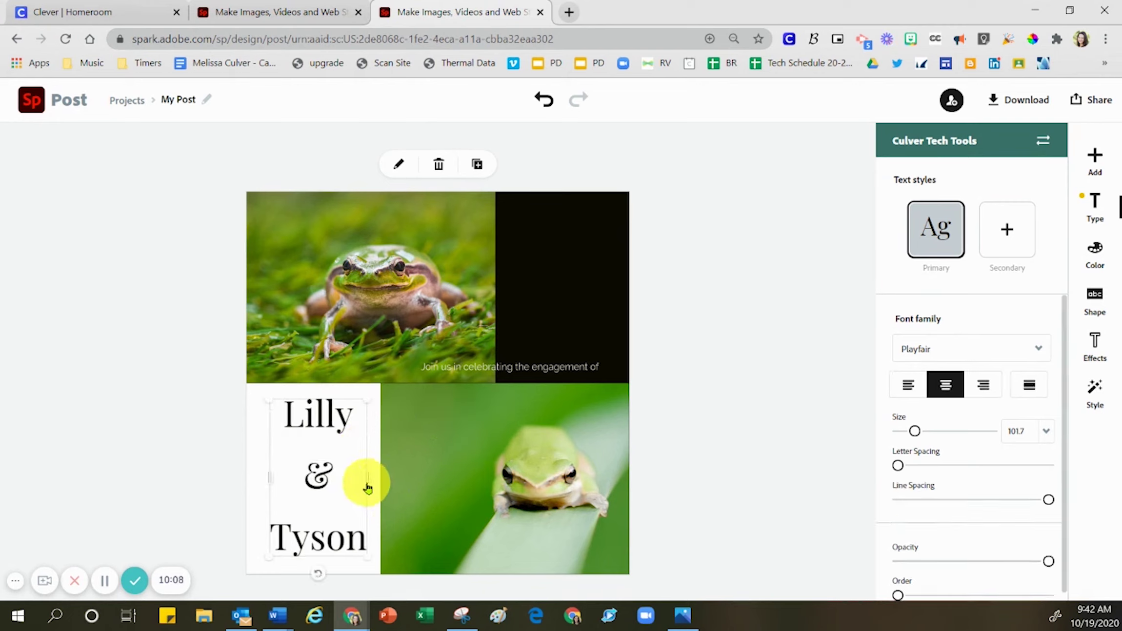
drag(367, 480, 522, 462)
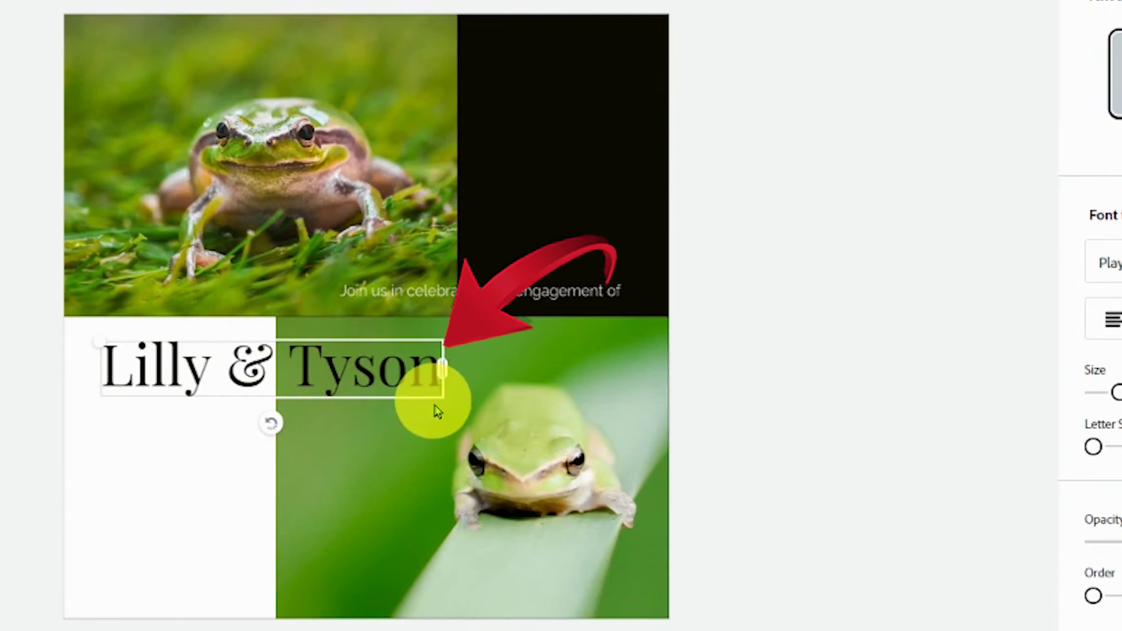
drag(442, 370, 251, 417)
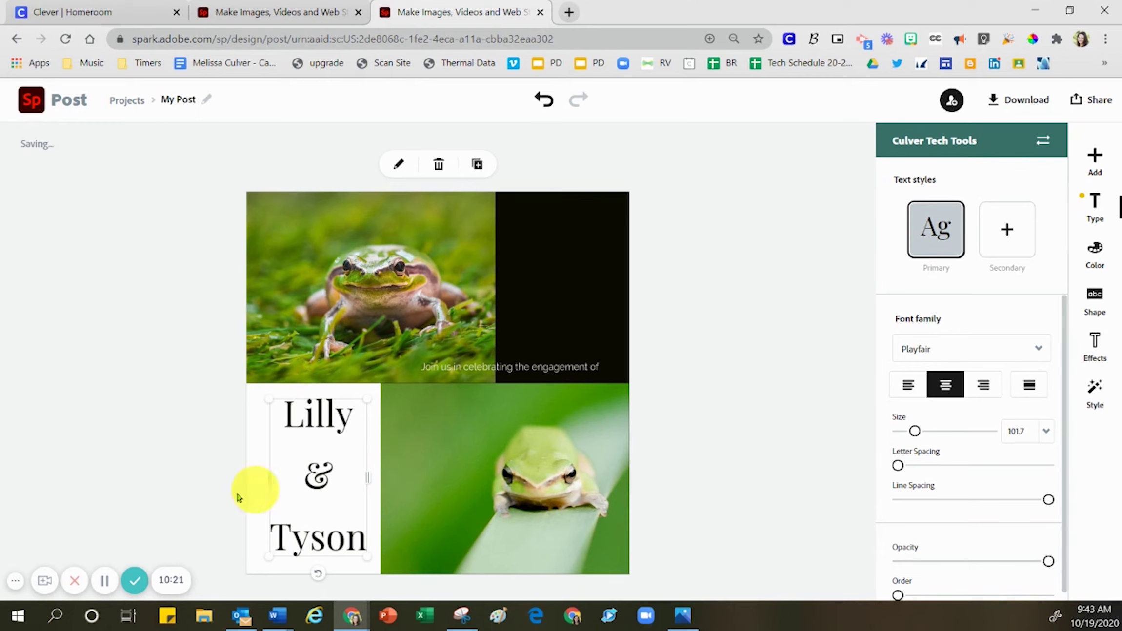
drag(270, 474, 306, 473)
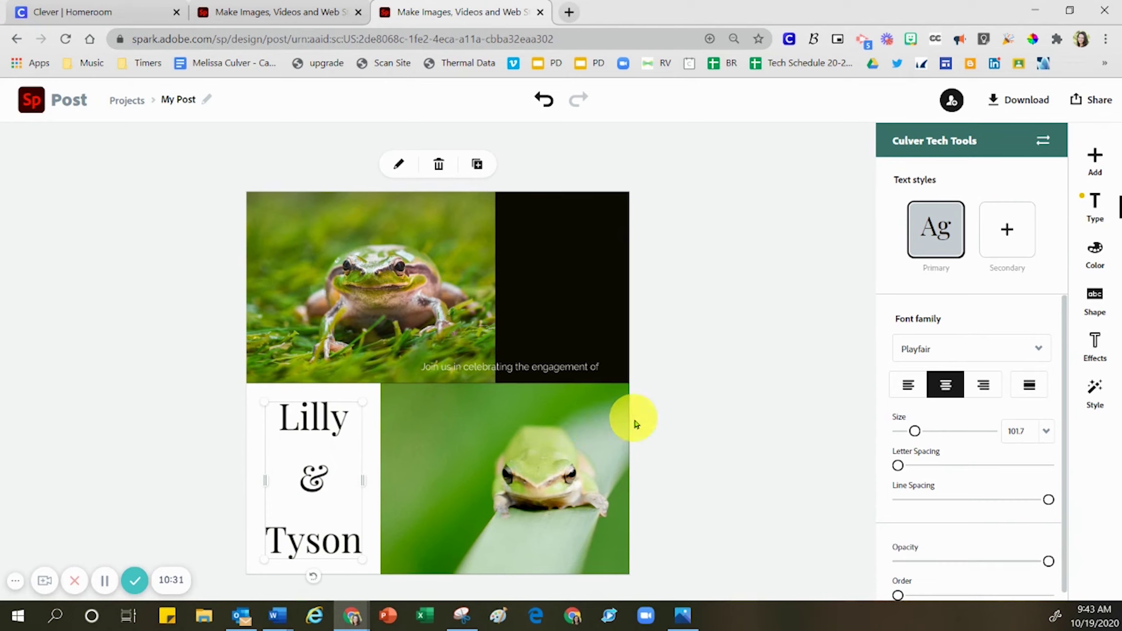
- Set the font size of the couple's names text in the white cell to 72
click(915, 432)
mouse_move(915, 432)
mouse_down()
mouse_move(946, 433)
mouse_move(930, 432)
mouse_up()
click(910, 432)
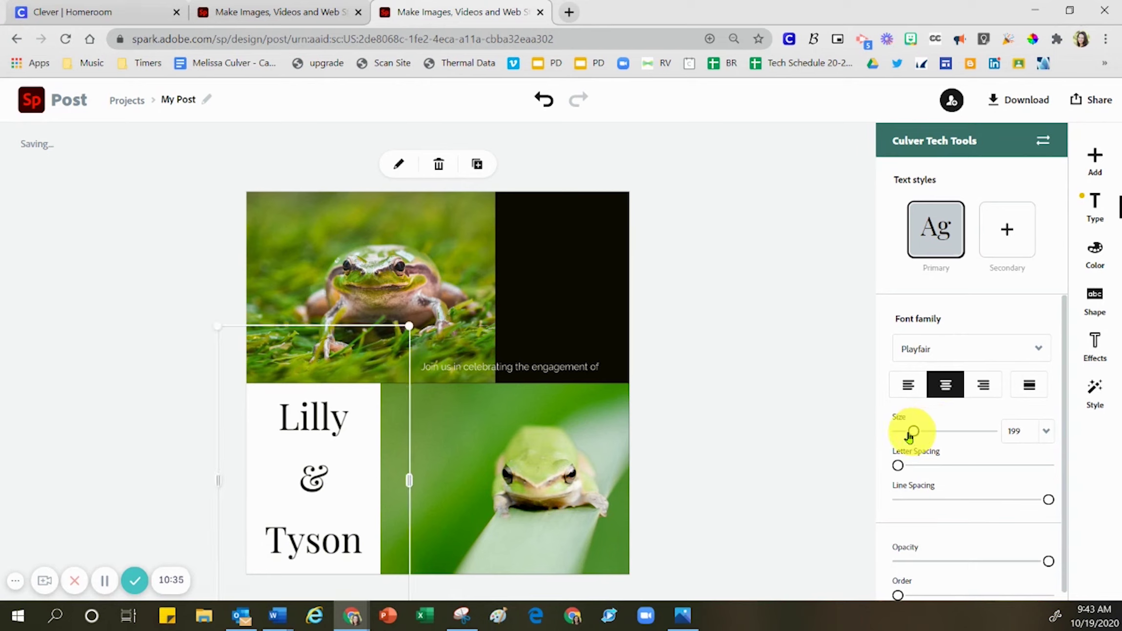
click(1027, 434)
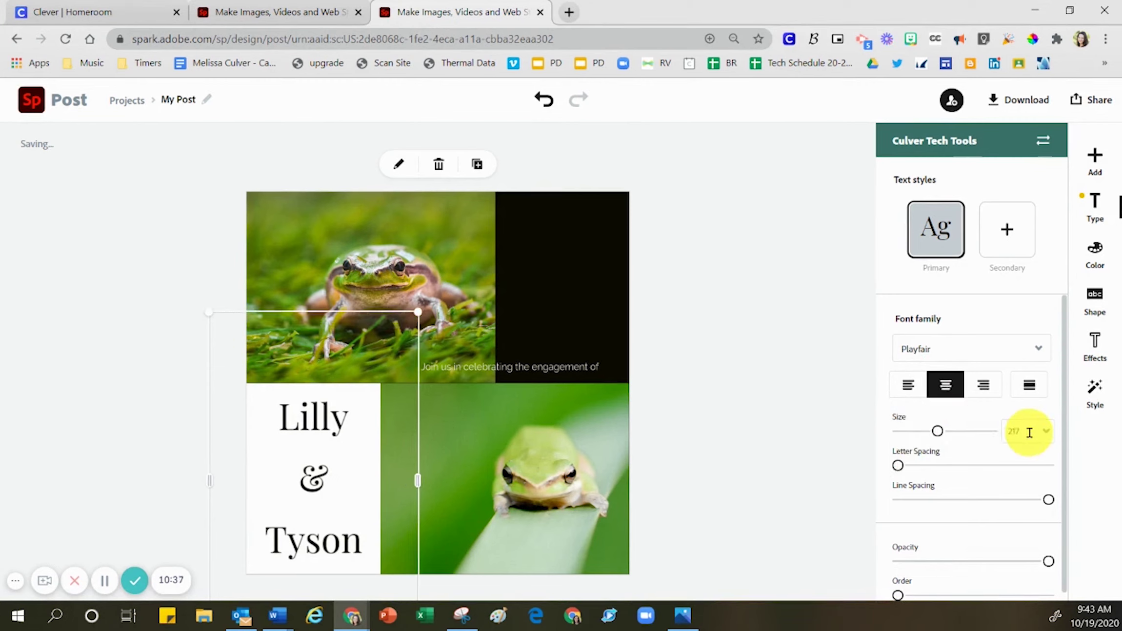
scroll(1026, 432, down, 3)
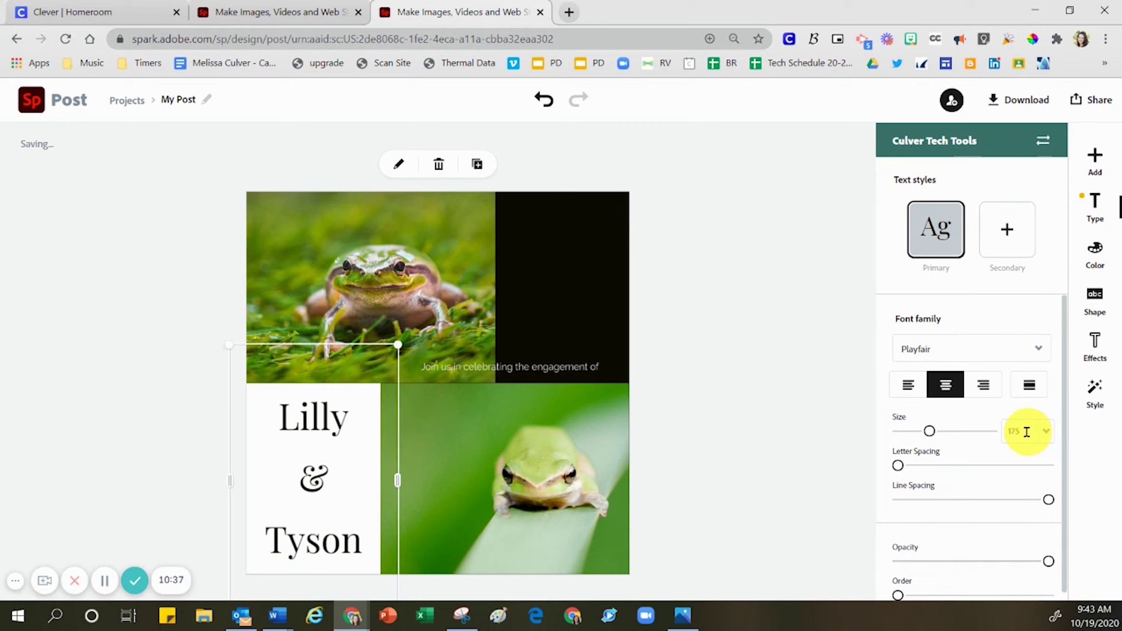
scroll(1027, 432, down, 5)
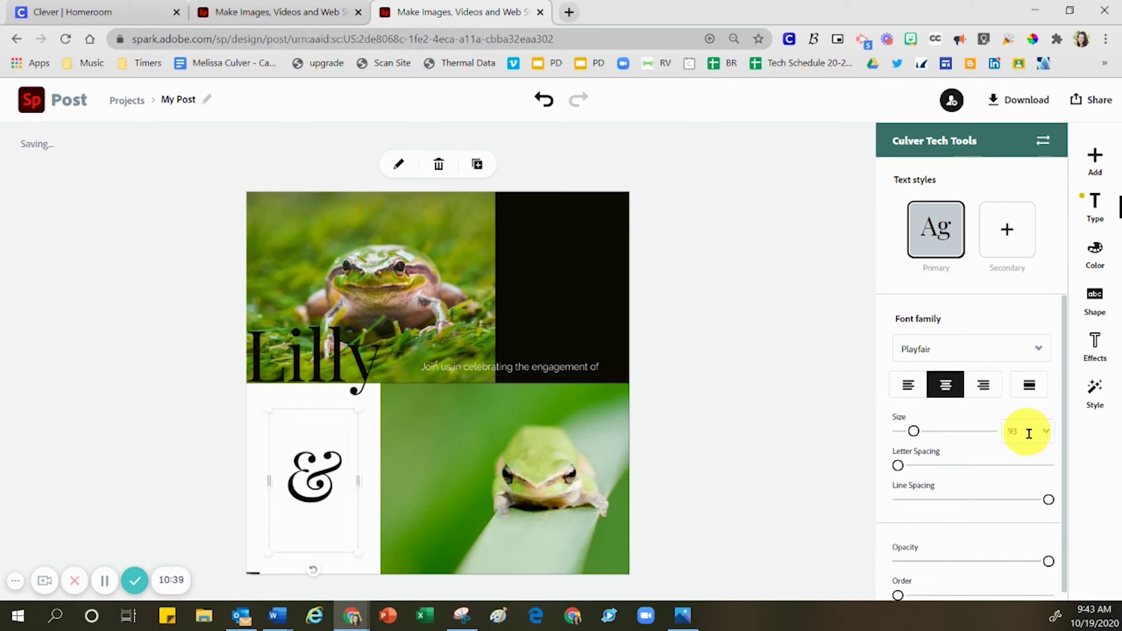
scroll(1027, 434, down, 2)
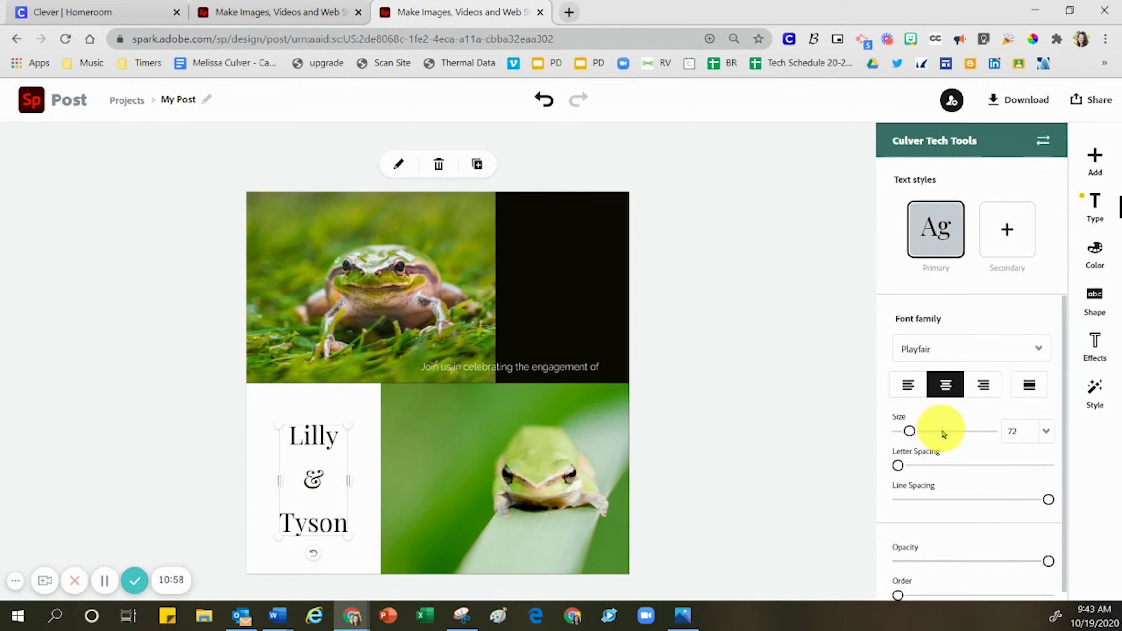
- Widen the letter spacing of the couple's names text slightly and reduce its line spacing to roughly a third of the range
drag(897, 466, 925, 466)
drag(1048, 501, 952, 502)
scroll(948, 422, down, 1)
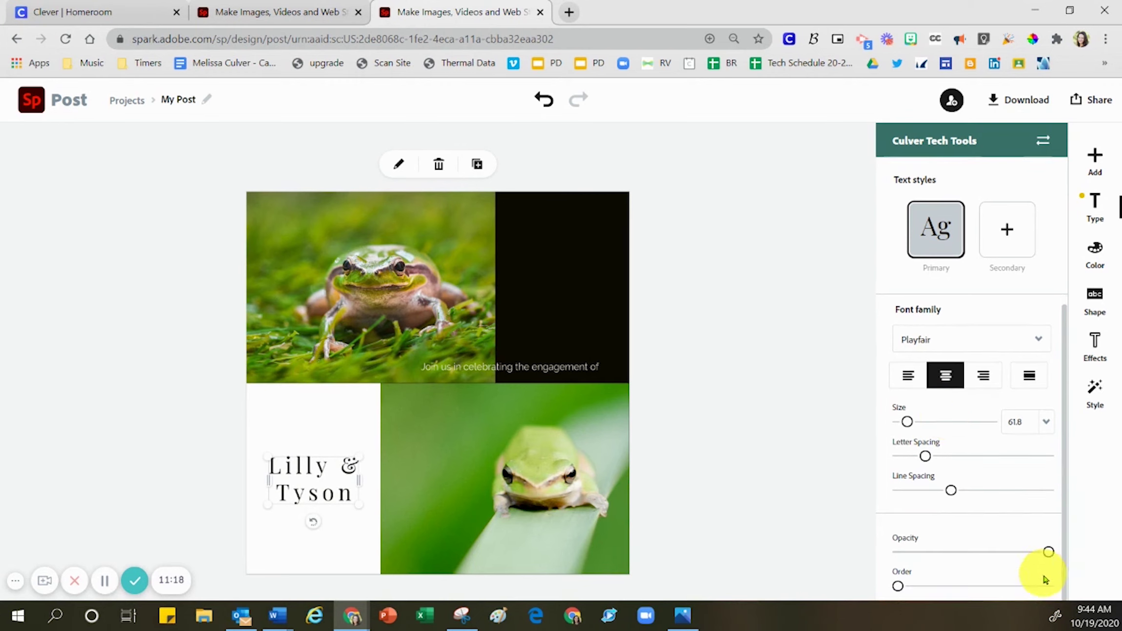
drag(1050, 554, 1076, 545)
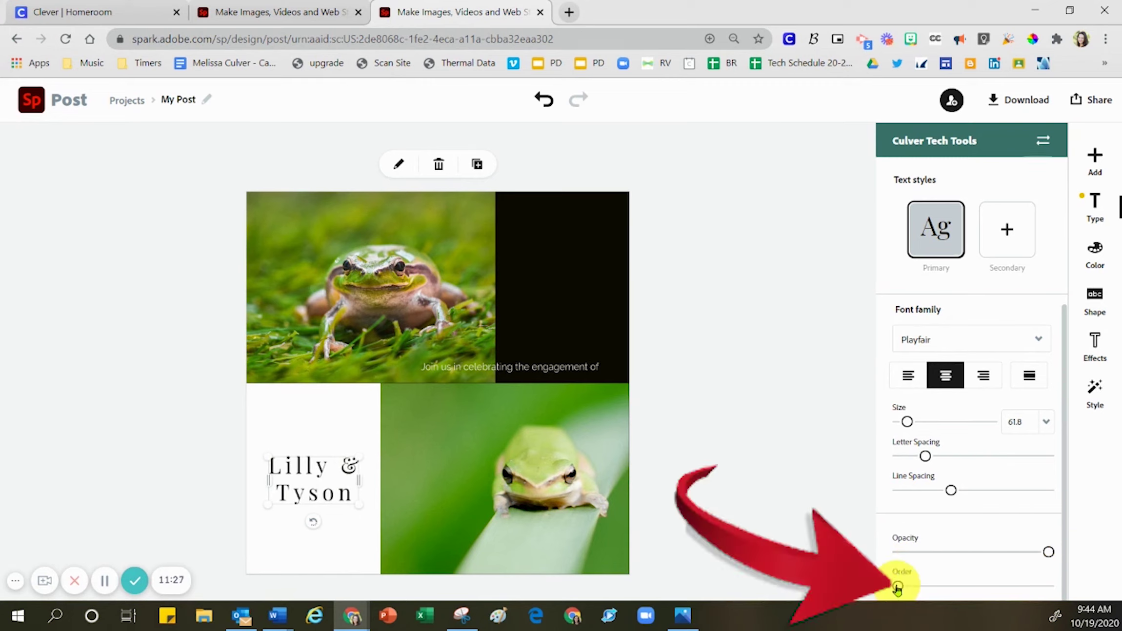
drag(898, 589, 958, 586)
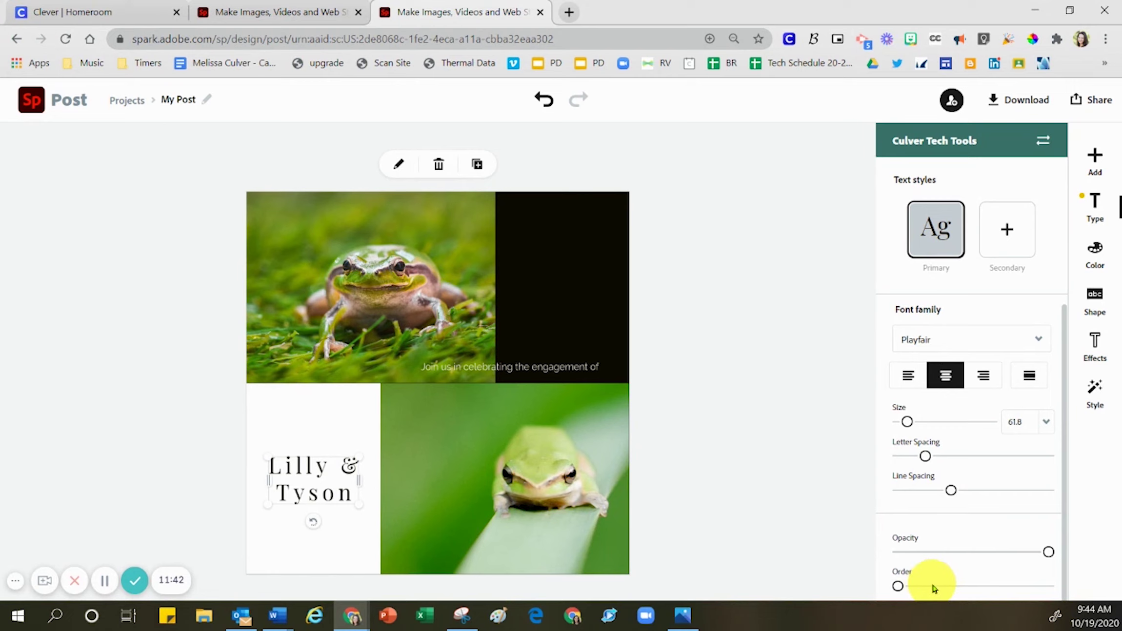
- Change the font of the couple's names text to Wanderlust Shine Regular
click(1041, 340)
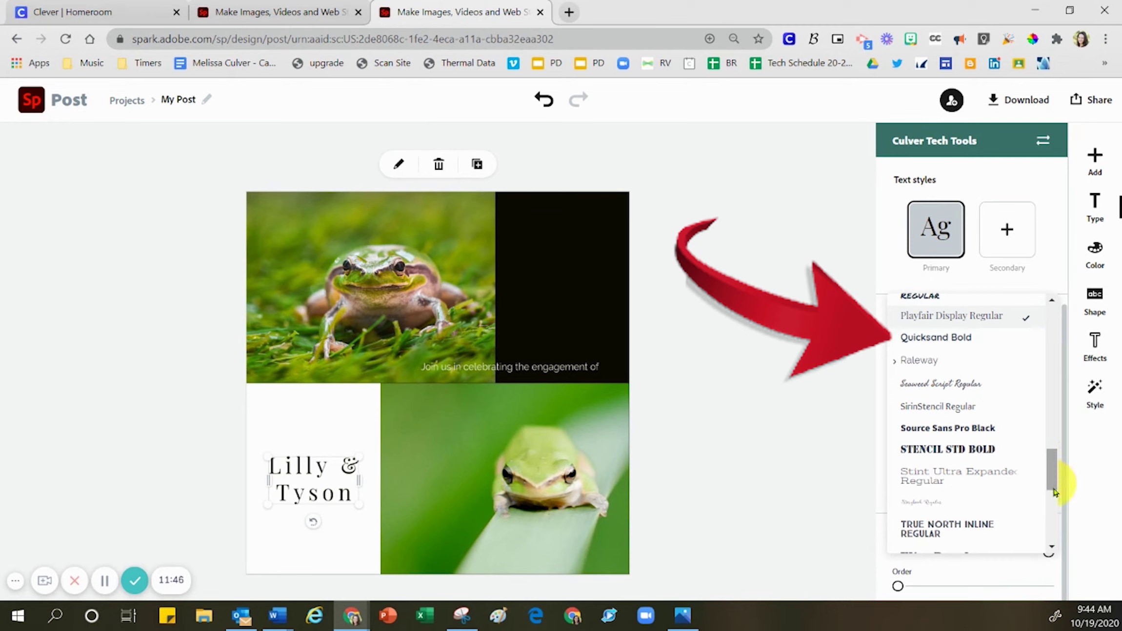
drag(1049, 458, 1050, 488)
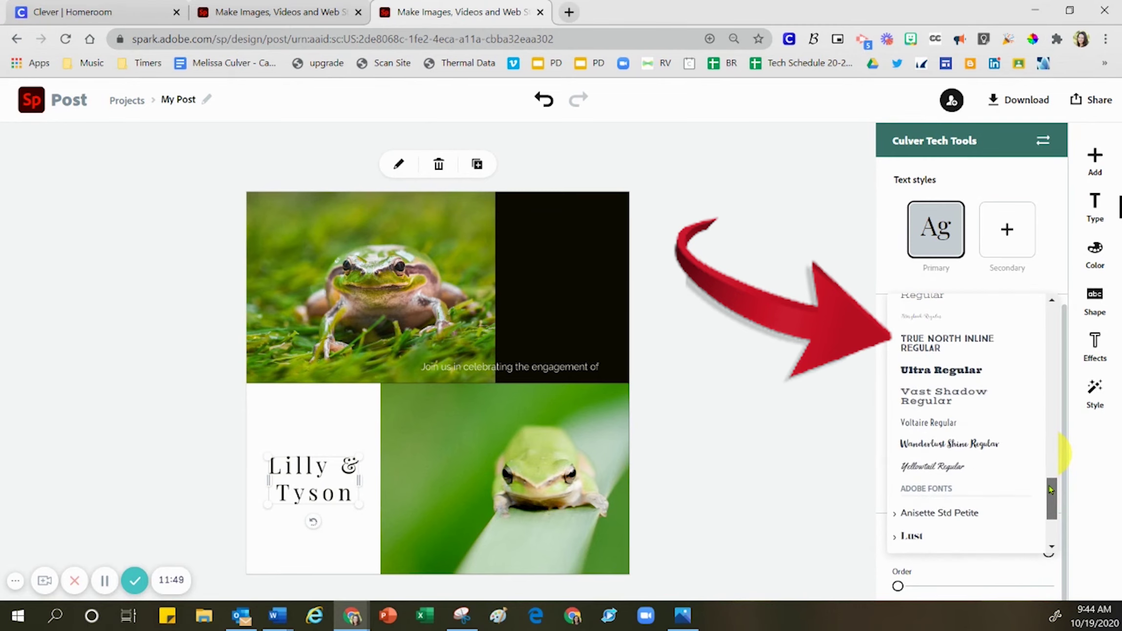
click(999, 448)
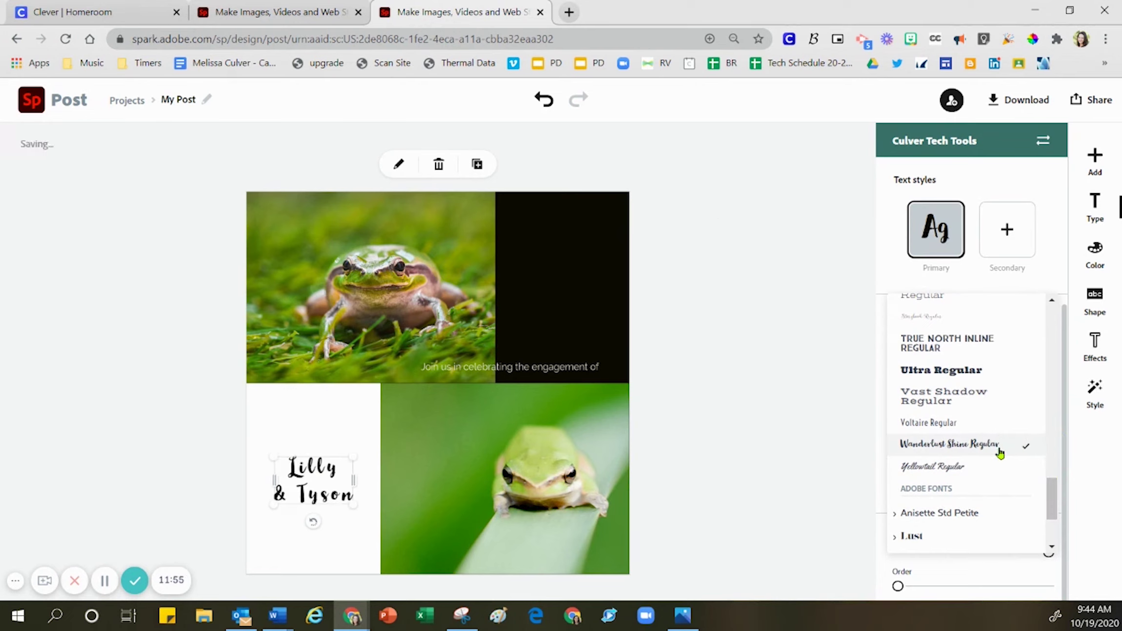
click(869, 452)
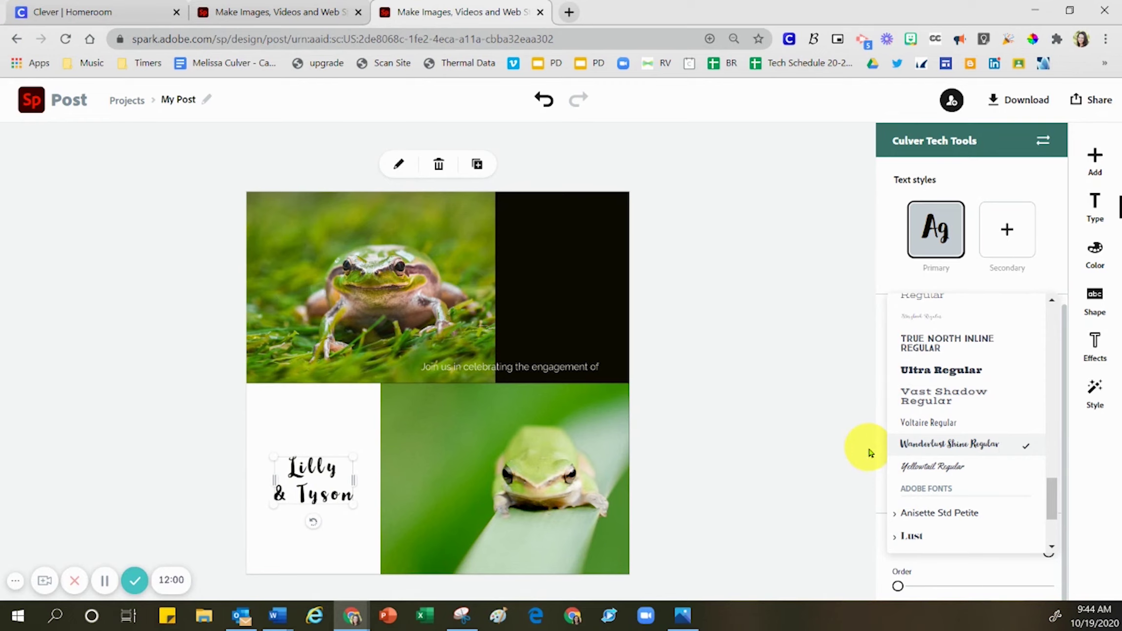
- Replace the couple's names in the white cell's text with "Frog"
double_click(321, 485)
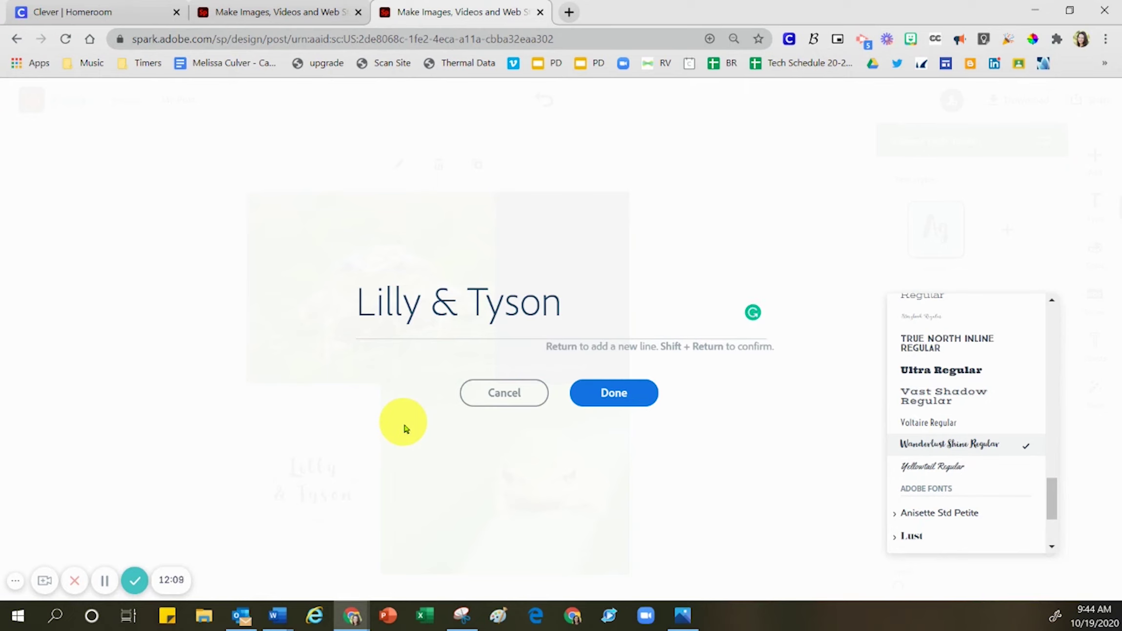
drag(583, 302, 339, 313)
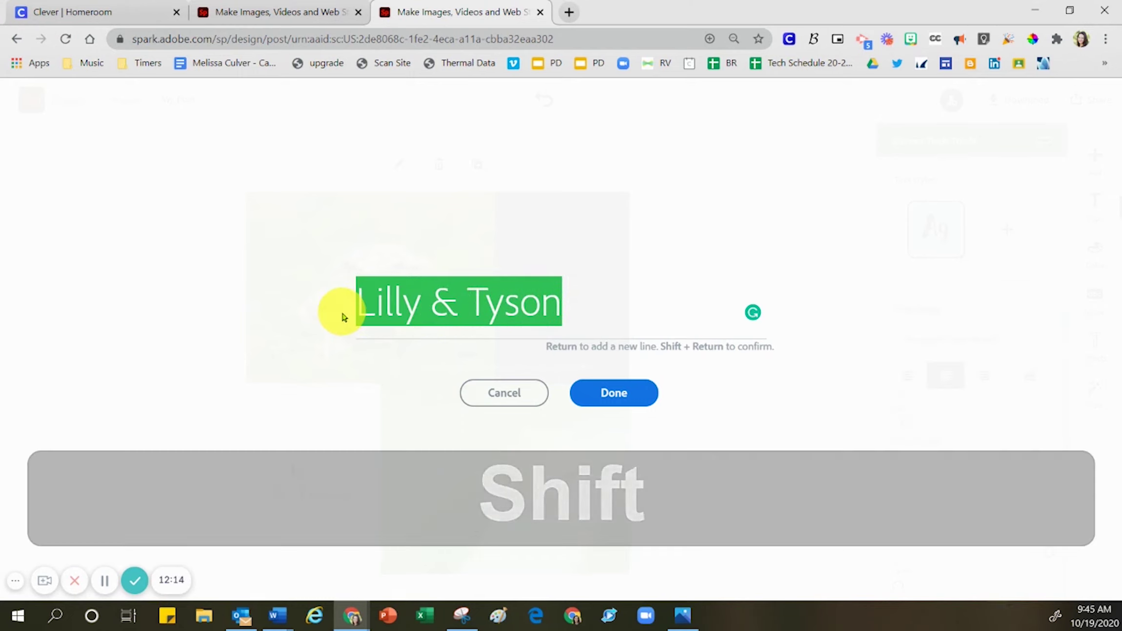
key(BackSpace)
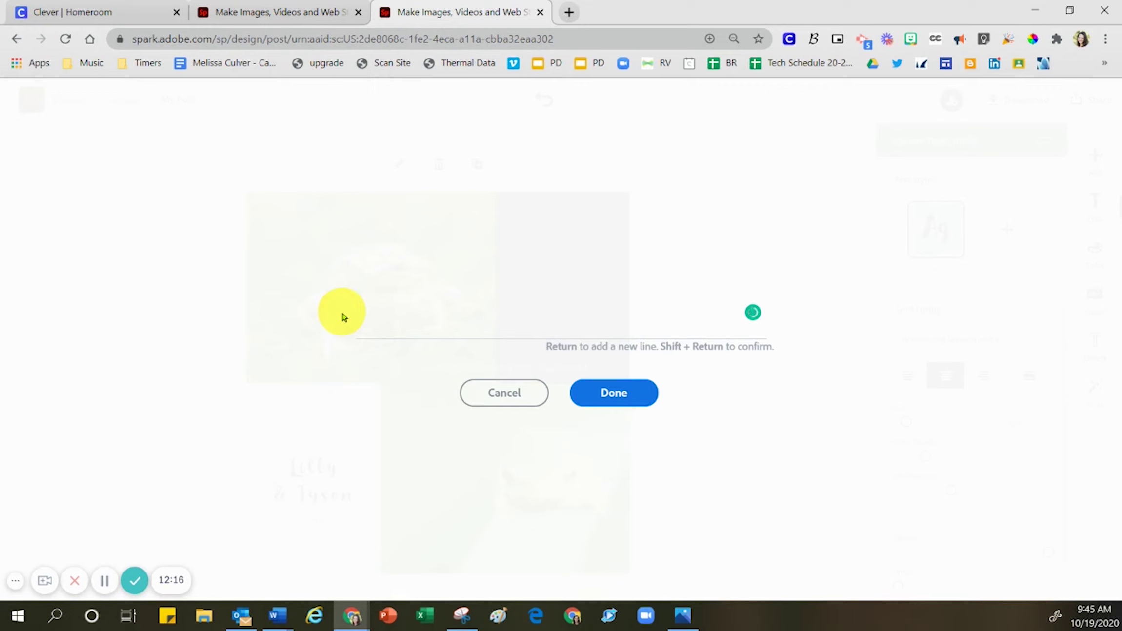
text(Frog)
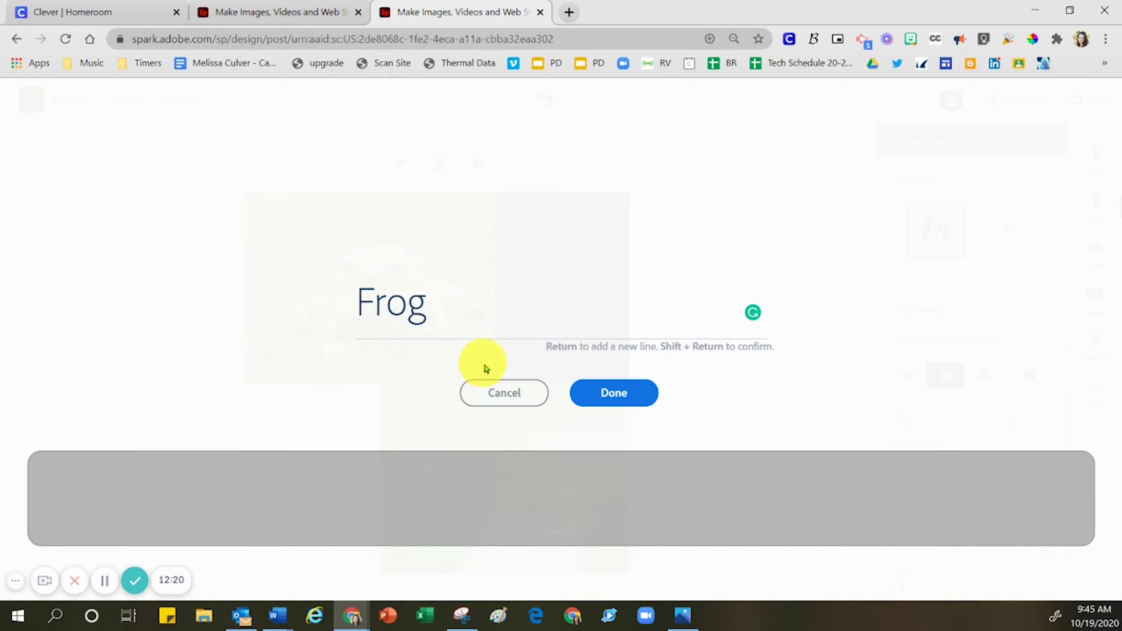
click(622, 393)
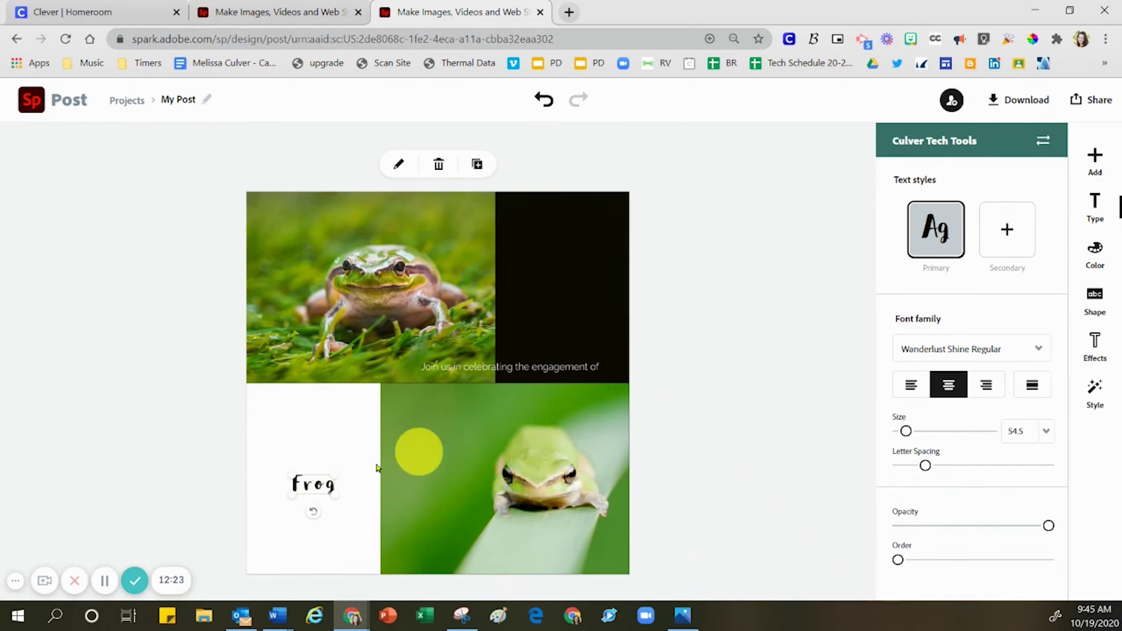
- Enlarge the "Frog" text to size 158 and rotate it a quarter turn so it reads upward inside the white cell
drag(336, 475, 439, 445)
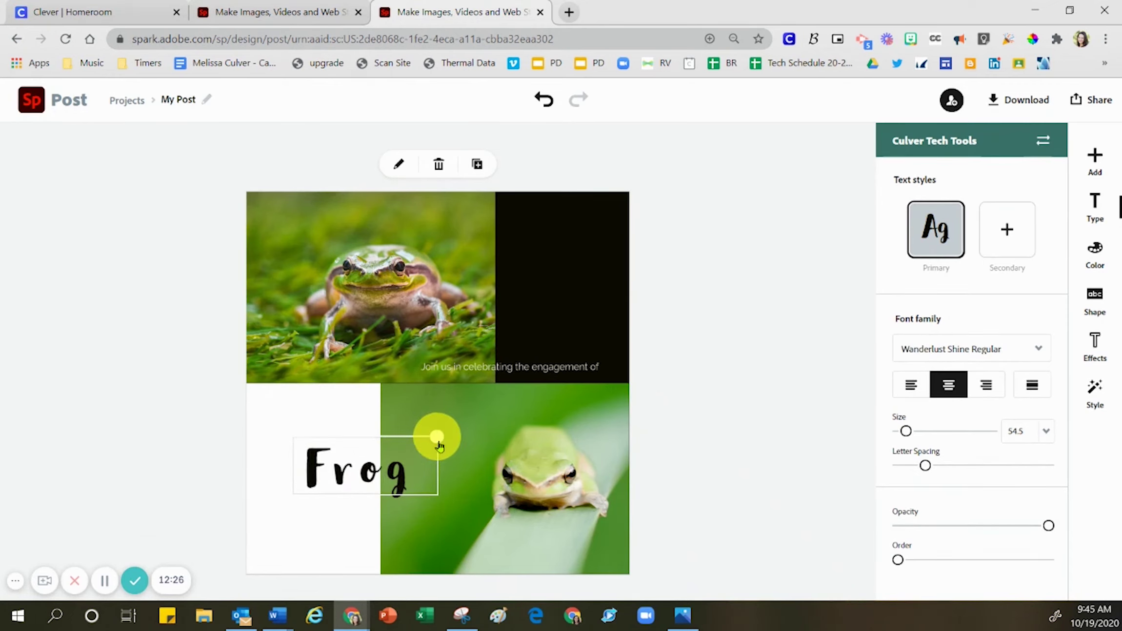
click(544, 471)
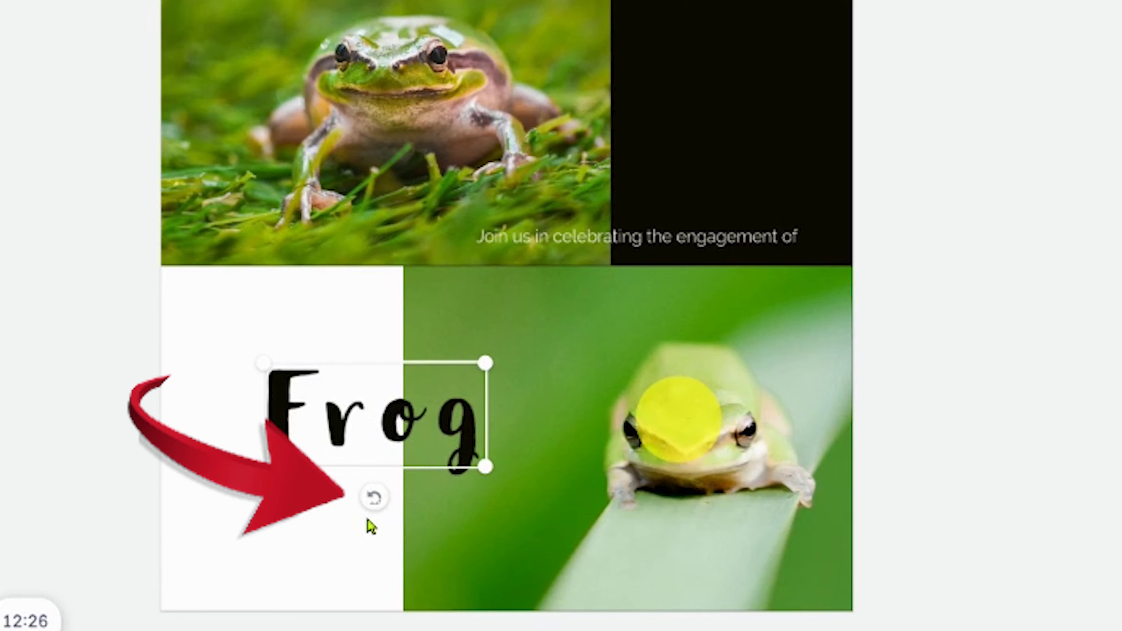
click(386, 567)
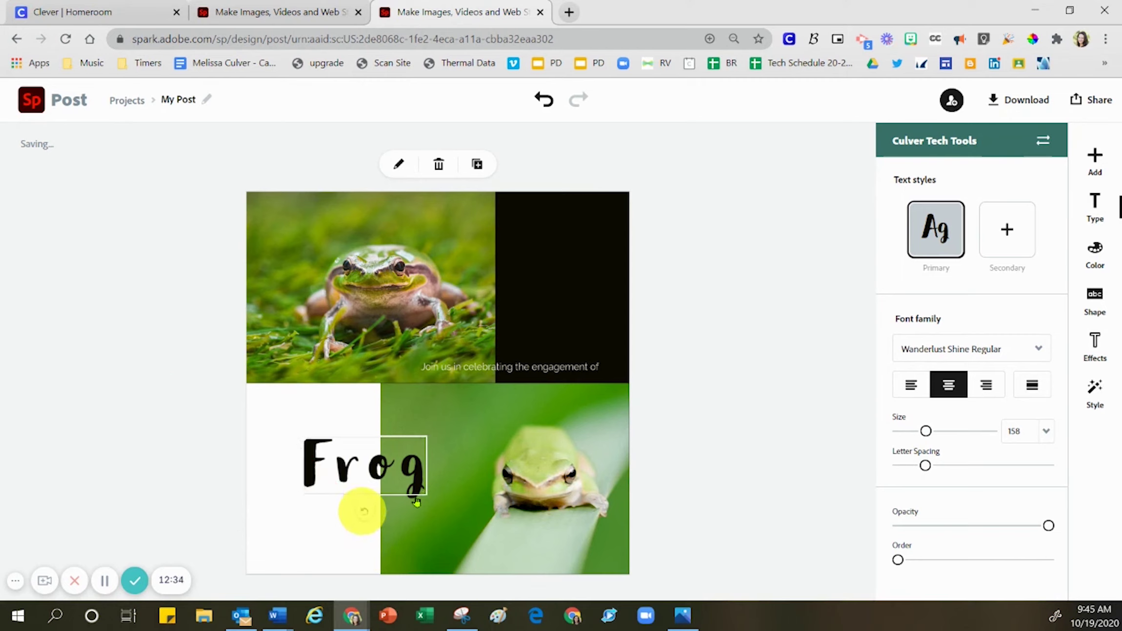
drag(362, 511, 327, 492)
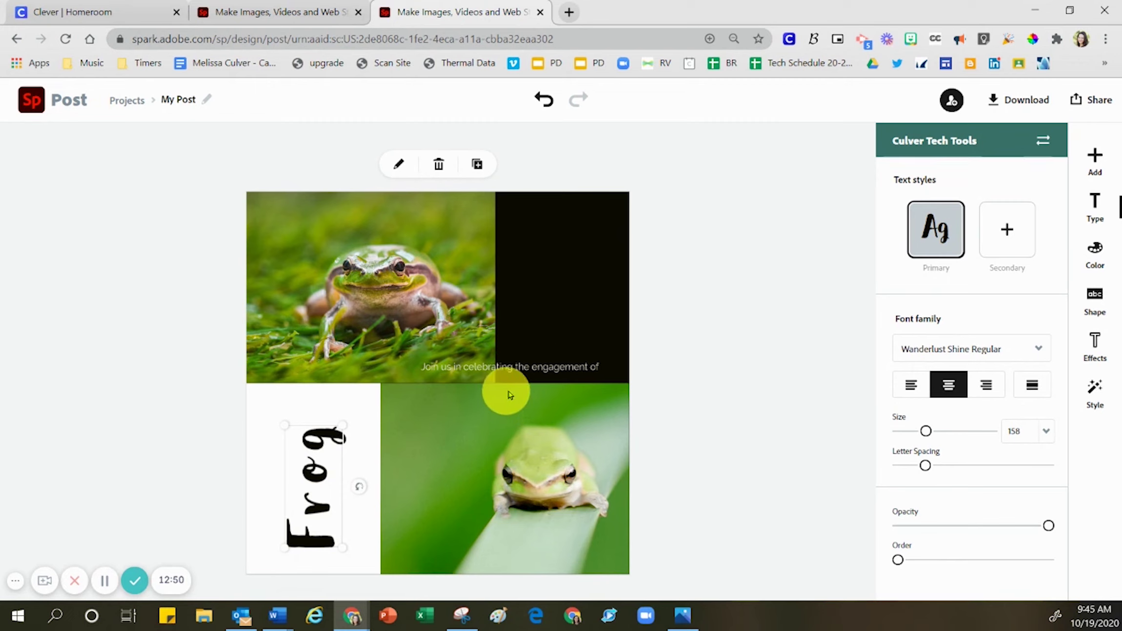
- Delete the text "Join us in celebrating the engagement of"
click(549, 376)
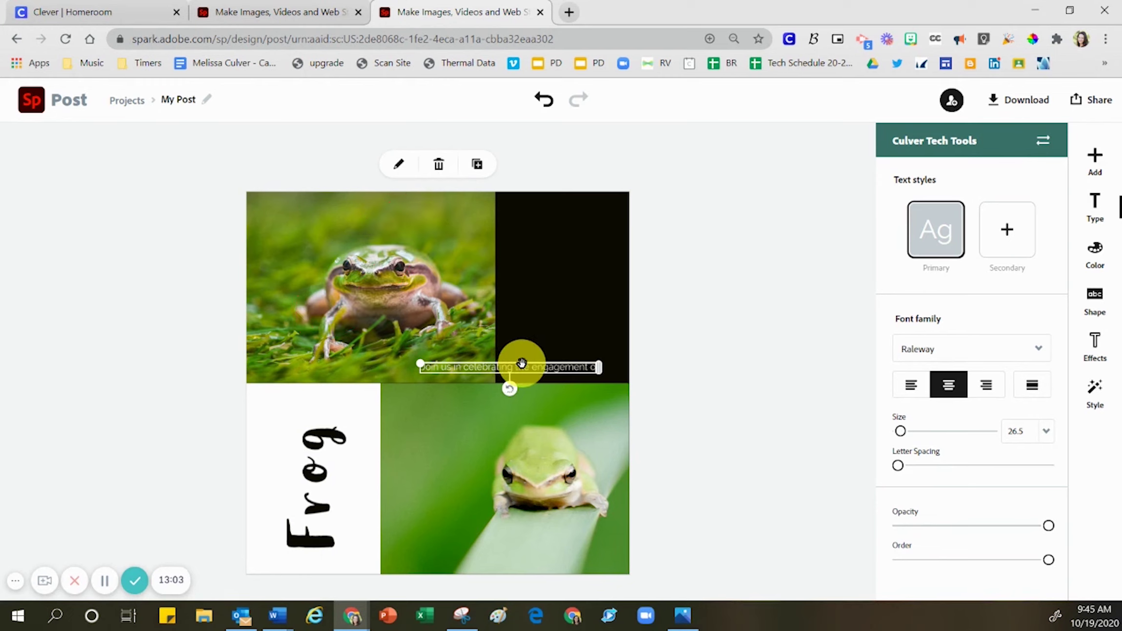
click(437, 168)
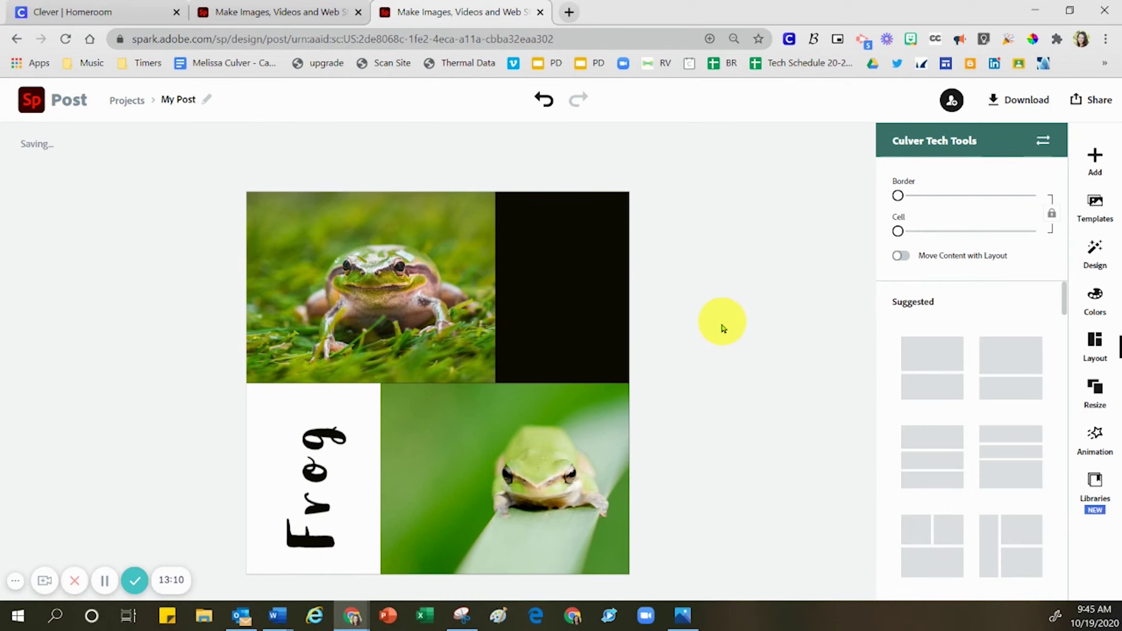
- Narrow the upper frog photo's cell to about half the post's width and recentre the frog inside it
click(446, 276)
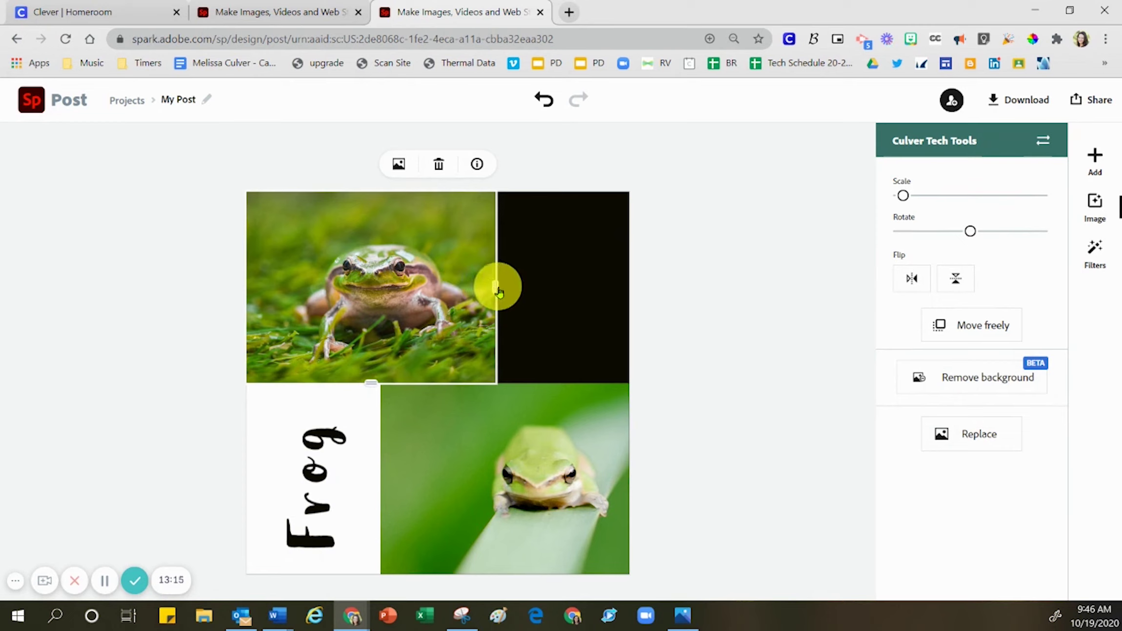
drag(494, 294, 447, 292)
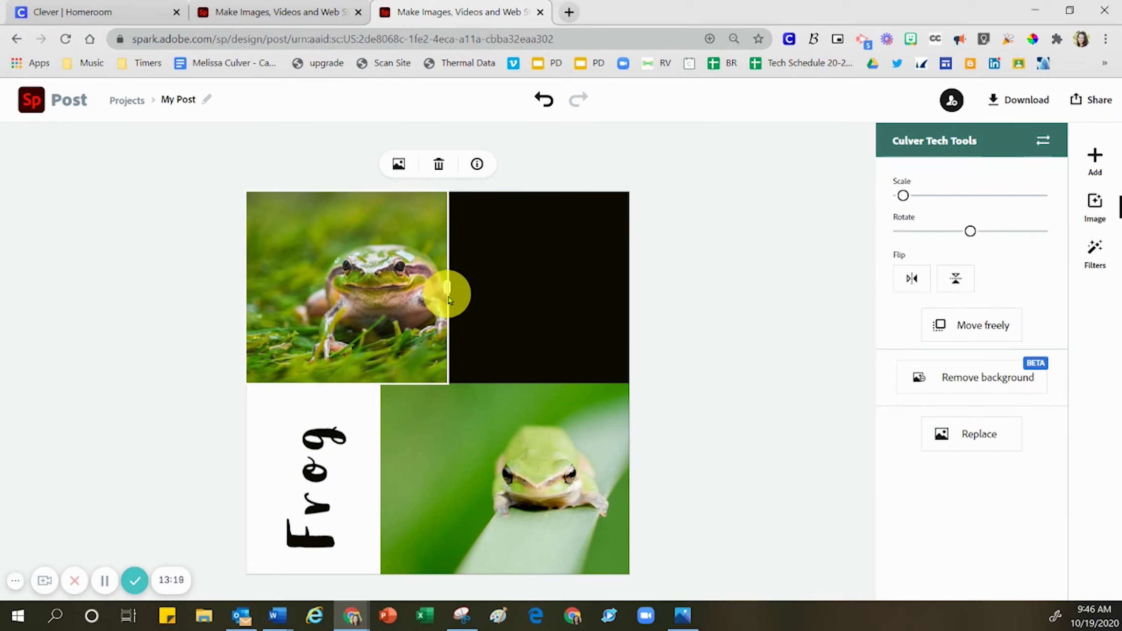
drag(365, 292, 344, 292)
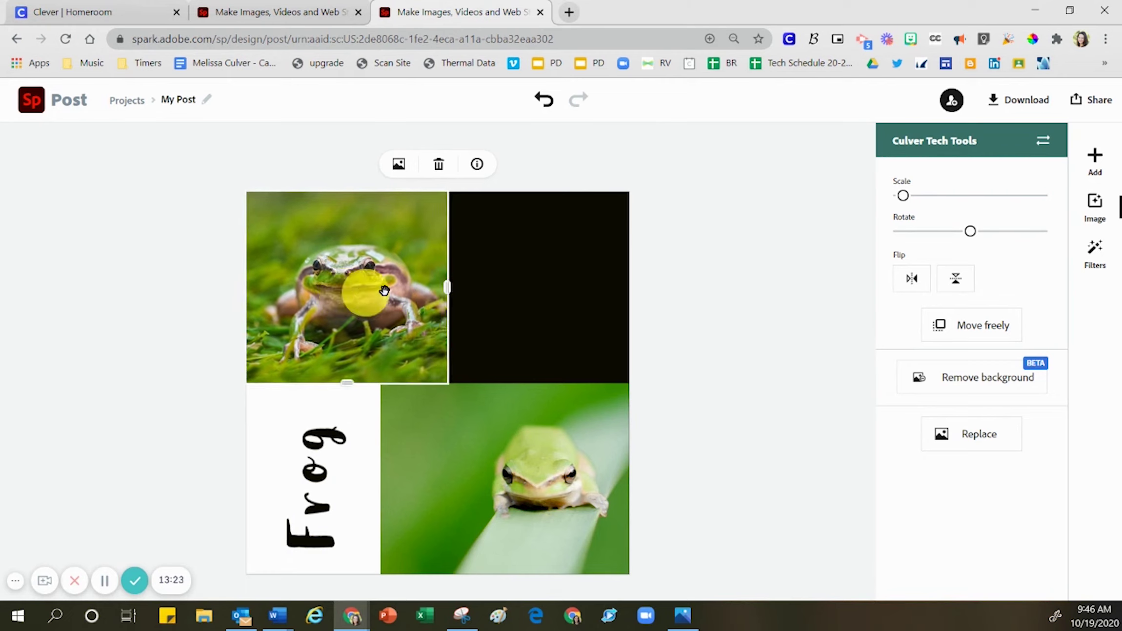
click(707, 265)
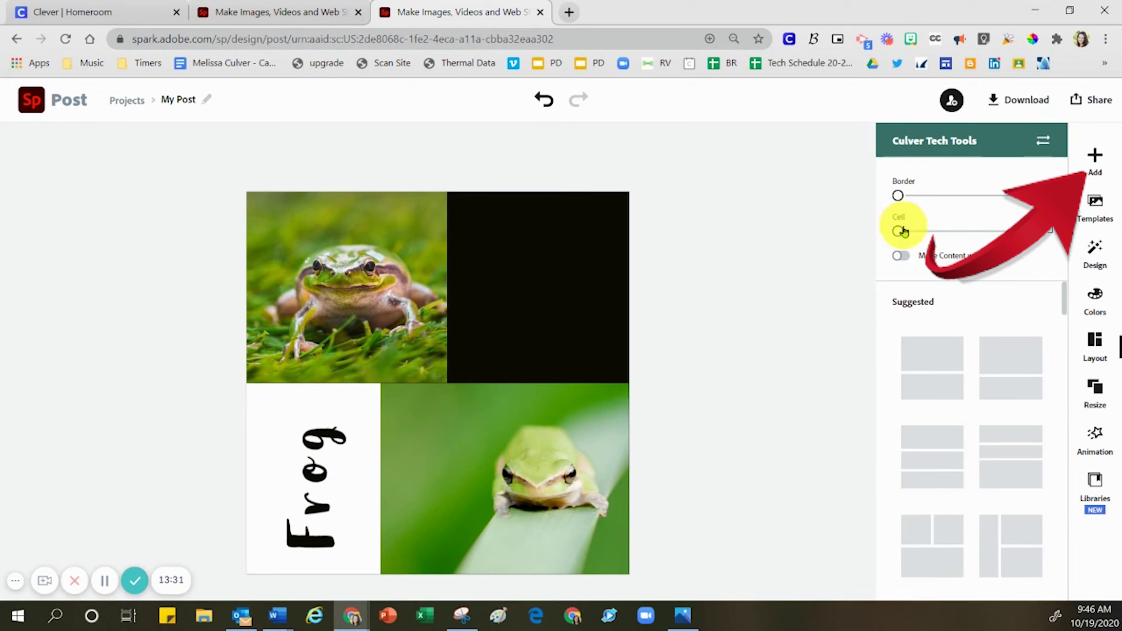
- Add the paragraph text template beginning "I do know that for the sympathy" and reshape its box to fit inside the black cell
click(1097, 157)
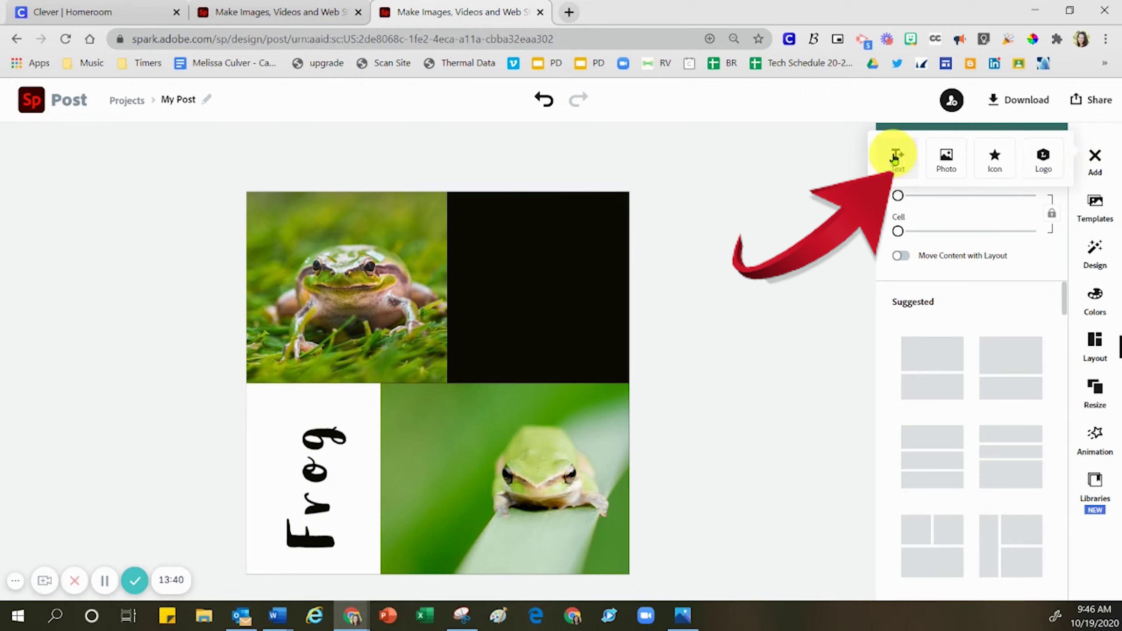
click(894, 157)
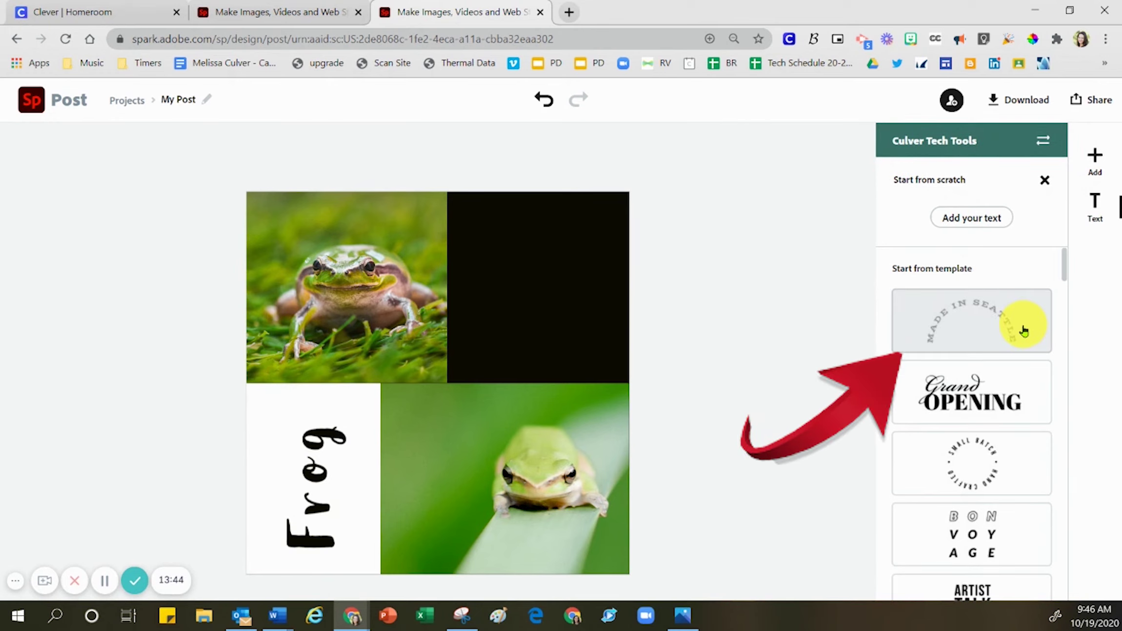
scroll(1024, 327, down, 2)
scroll(1024, 331, down, 9)
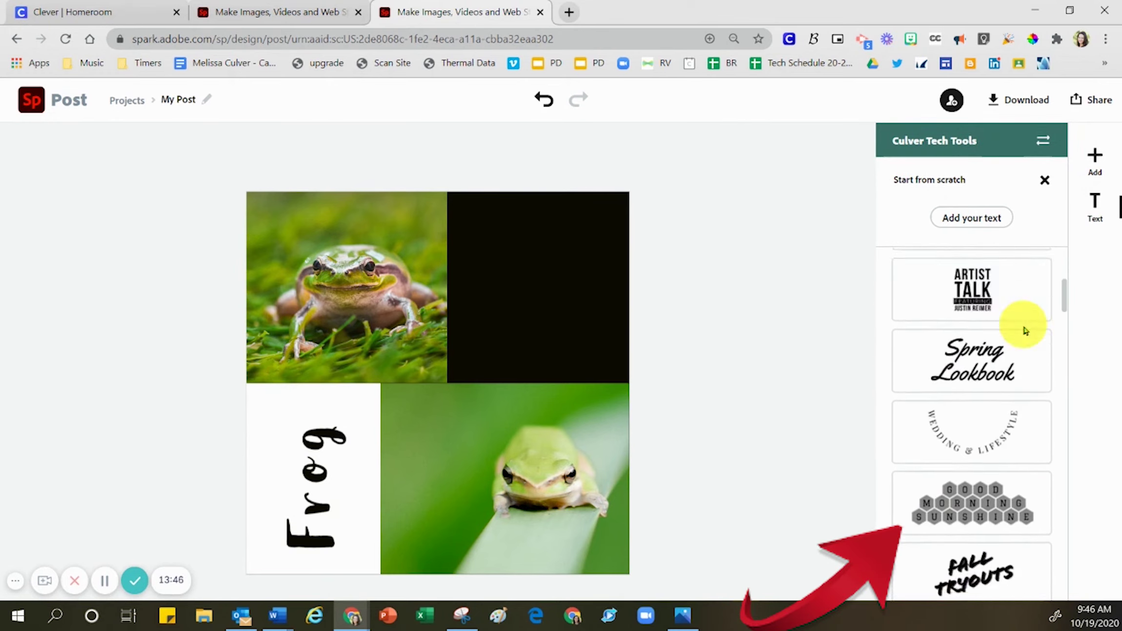
scroll(1024, 330, down, 10)
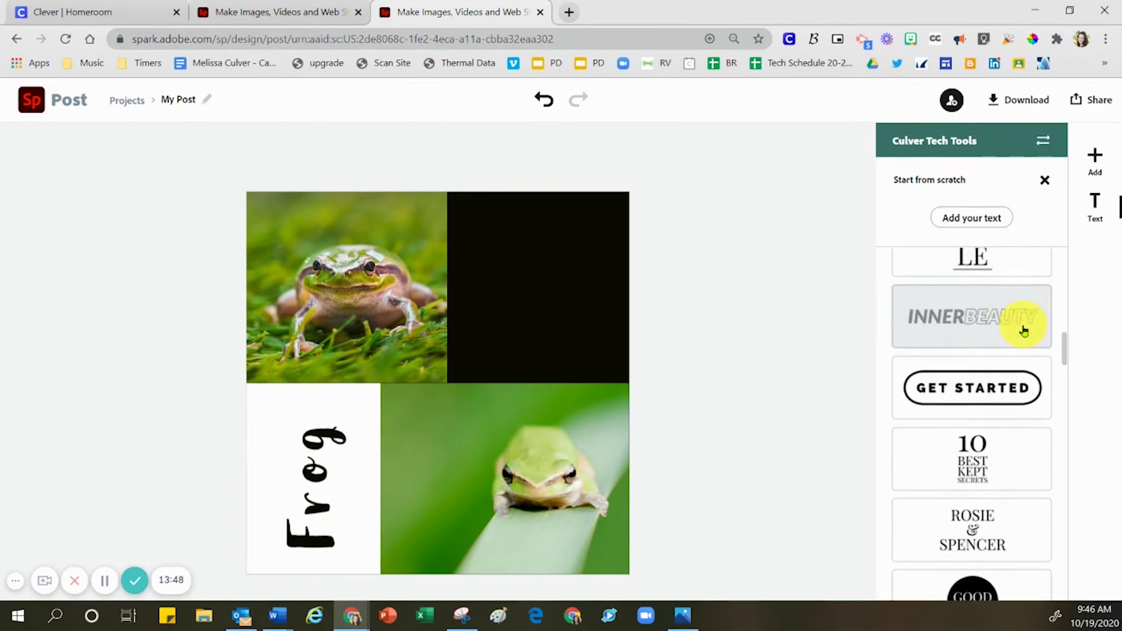
scroll(1024, 330, down, 10)
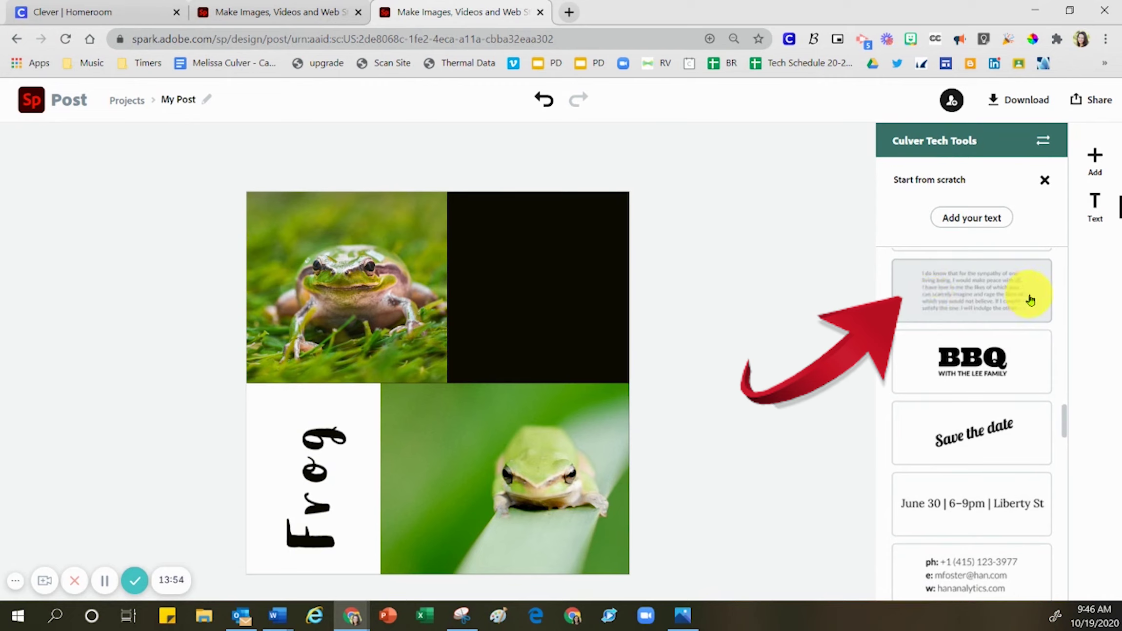
click(996, 294)
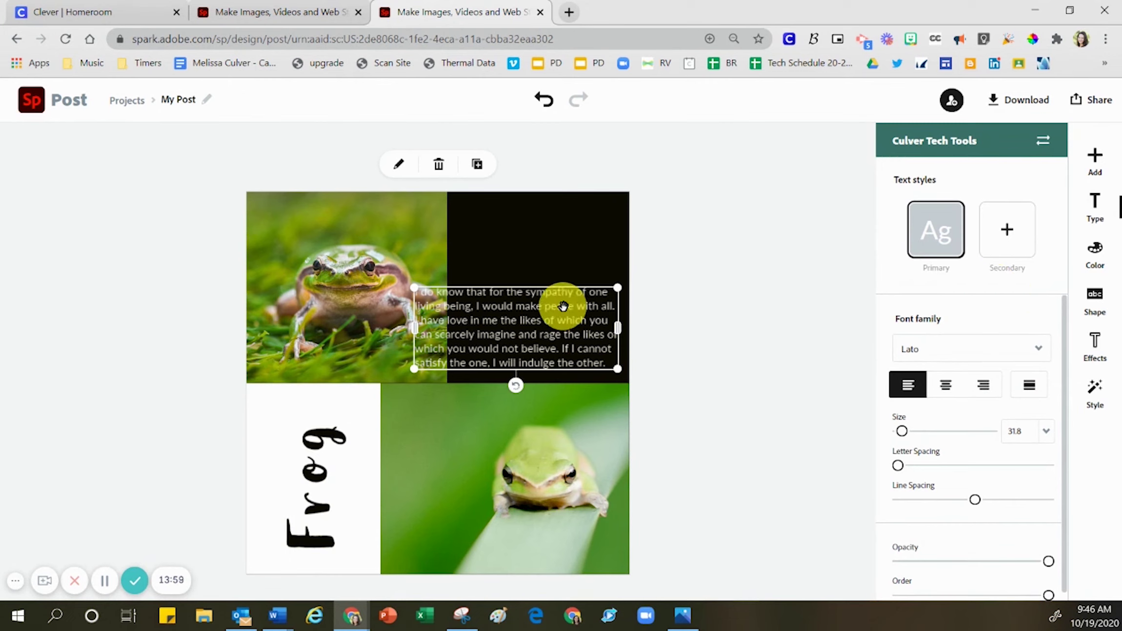
drag(415, 291, 461, 219)
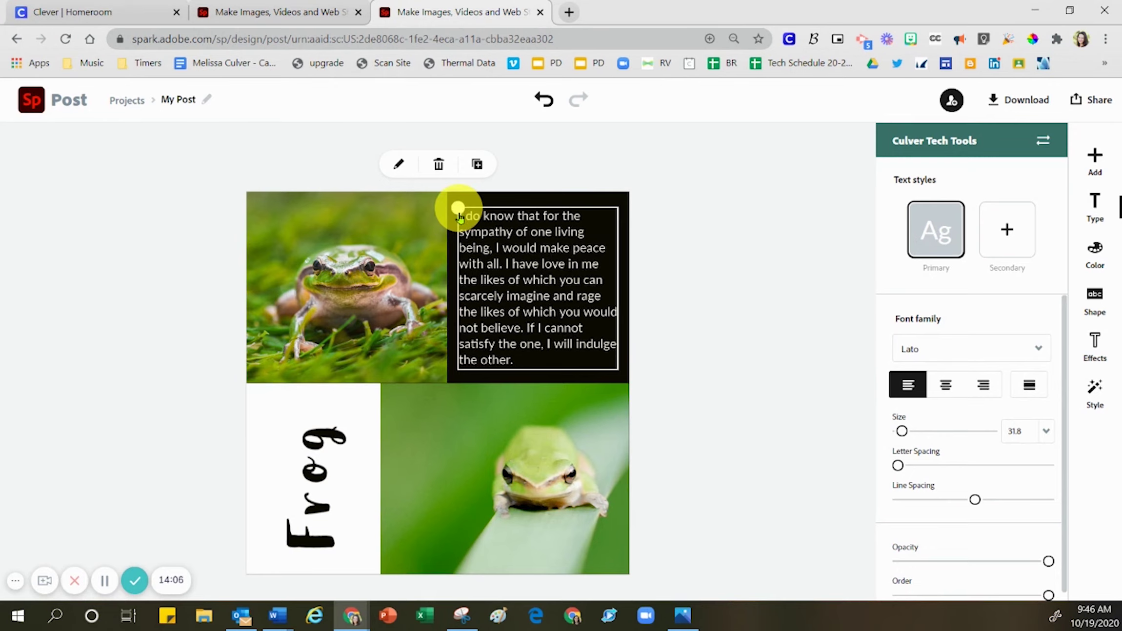
- Open the paragraph in the black cell for editing and delete all of its placeholder text
double_click(460, 218)
drag(662, 437, 372, 98)
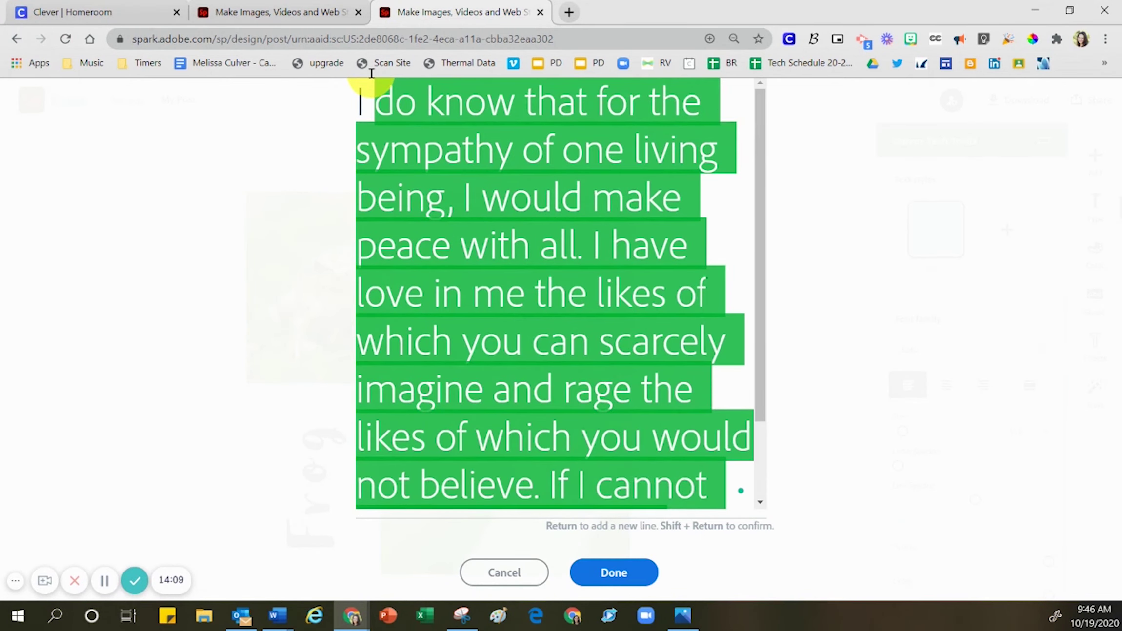
key(BackSpace)
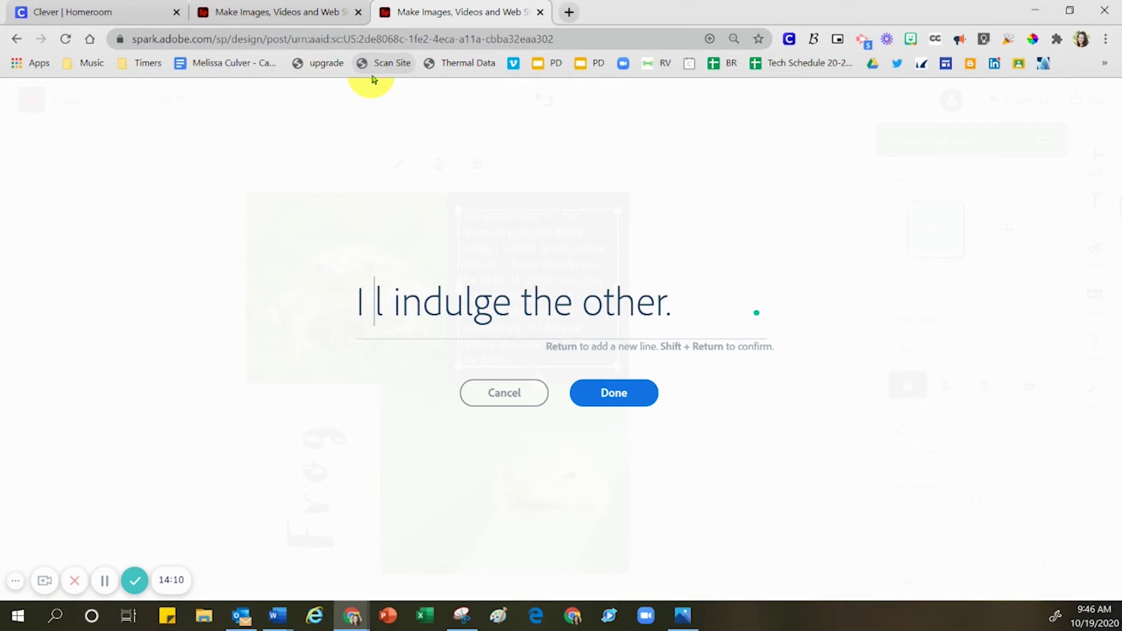
key(ctrl+a)
key(BackSpace)
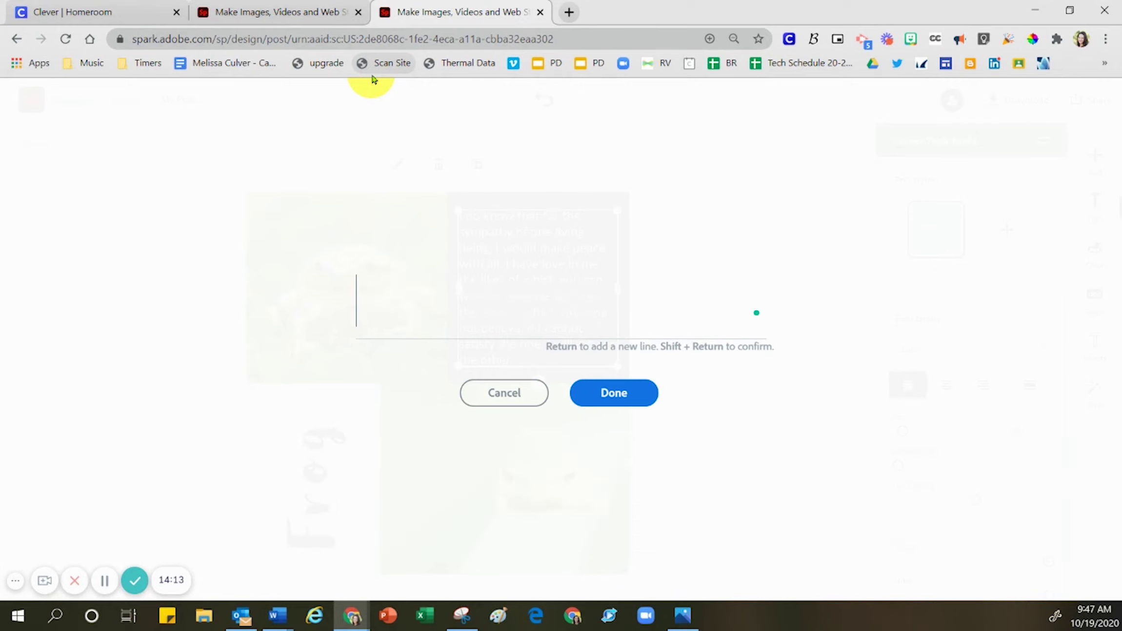
- Start the replacement paragraph with "I can add", correcting the misspelled second word
key(shift)
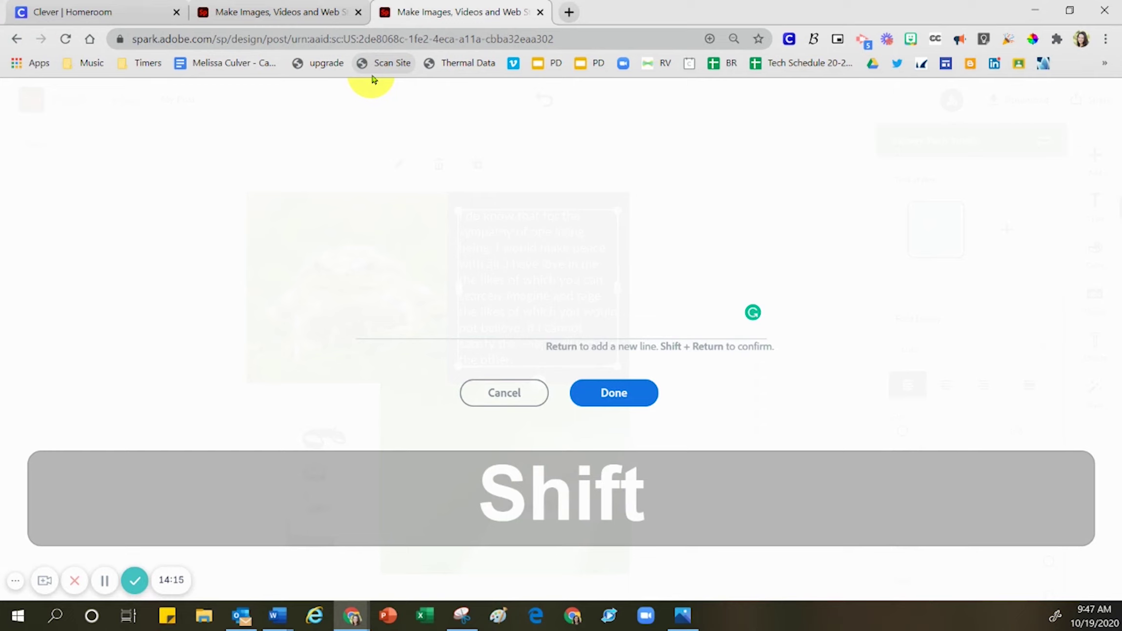
text(I acan add)
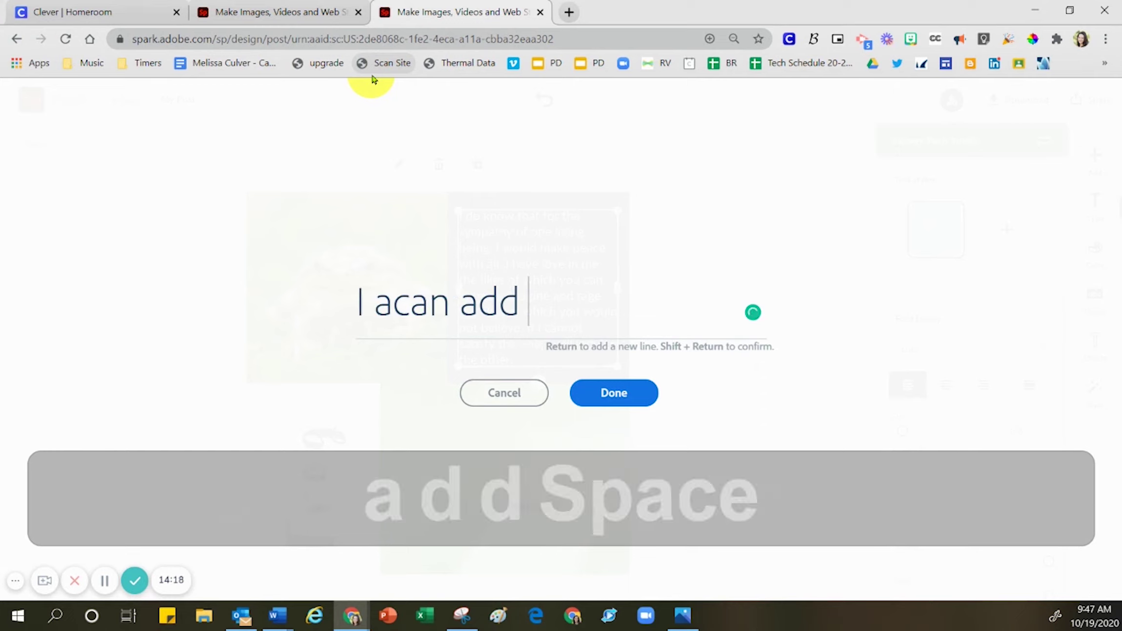
key(Home)
key(Right)
key(Right)
key(Right)
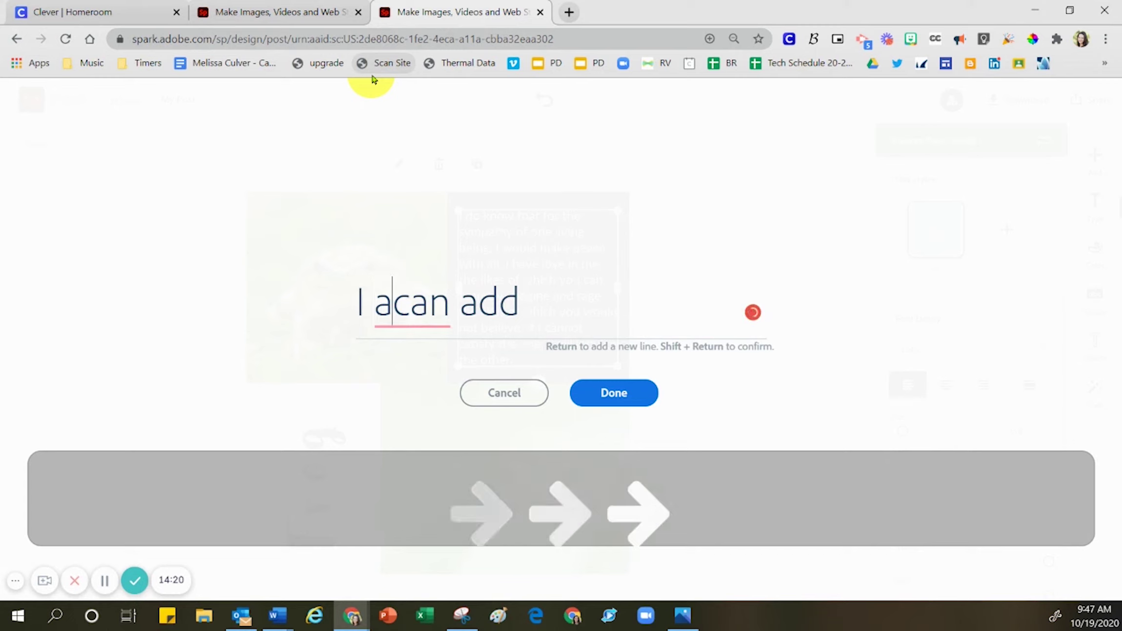
key(shift+Right)
key(shift+Left)
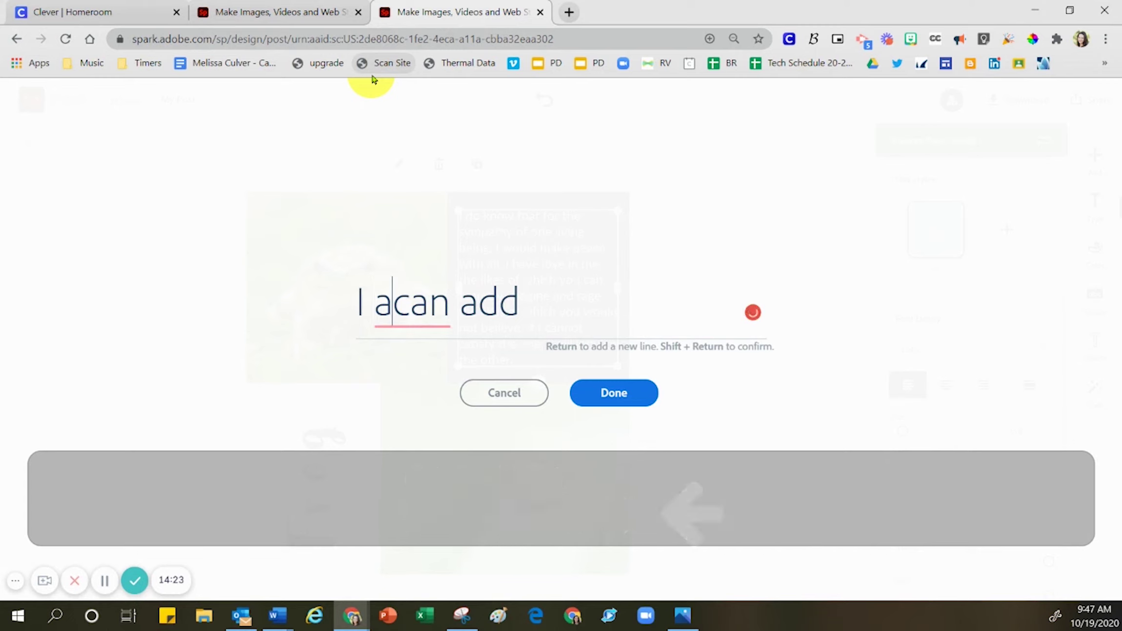
key(shift+Left)
key(BackSpace)
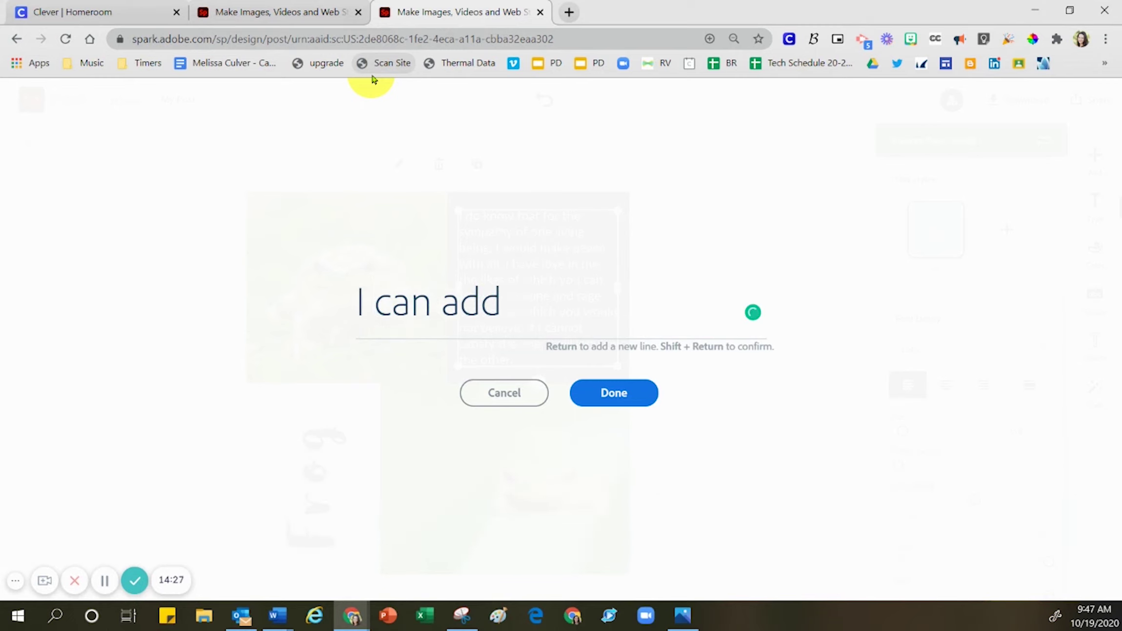
- Complete the paragraph as "I can add text into this space. I will add information here. I will check my work." and confirm it
text(te)
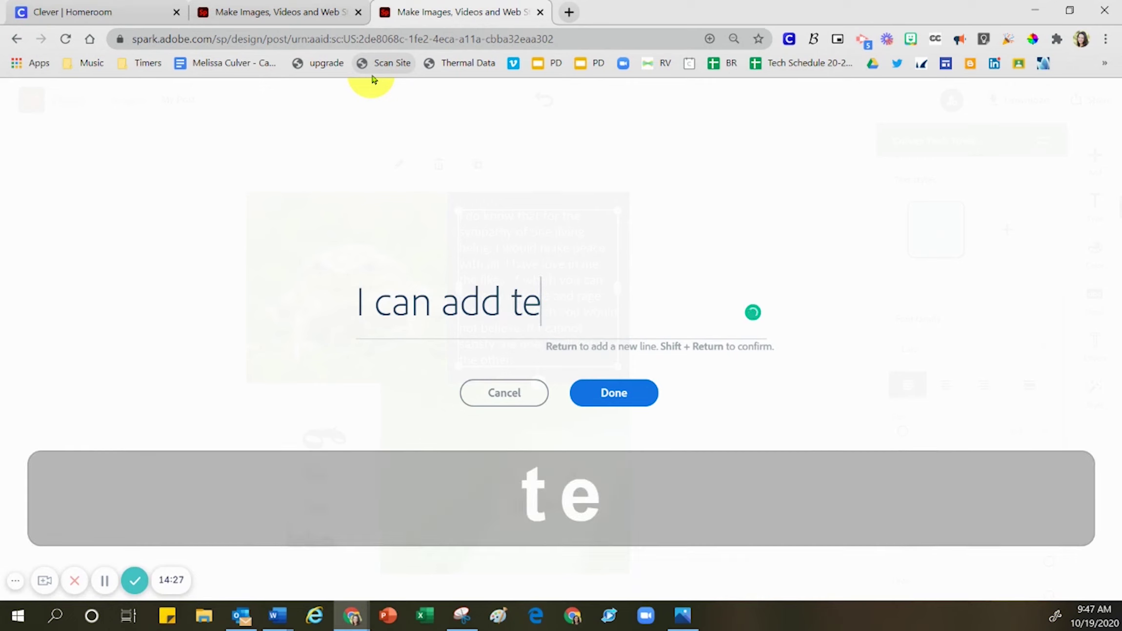
text(xt into this space. I w)
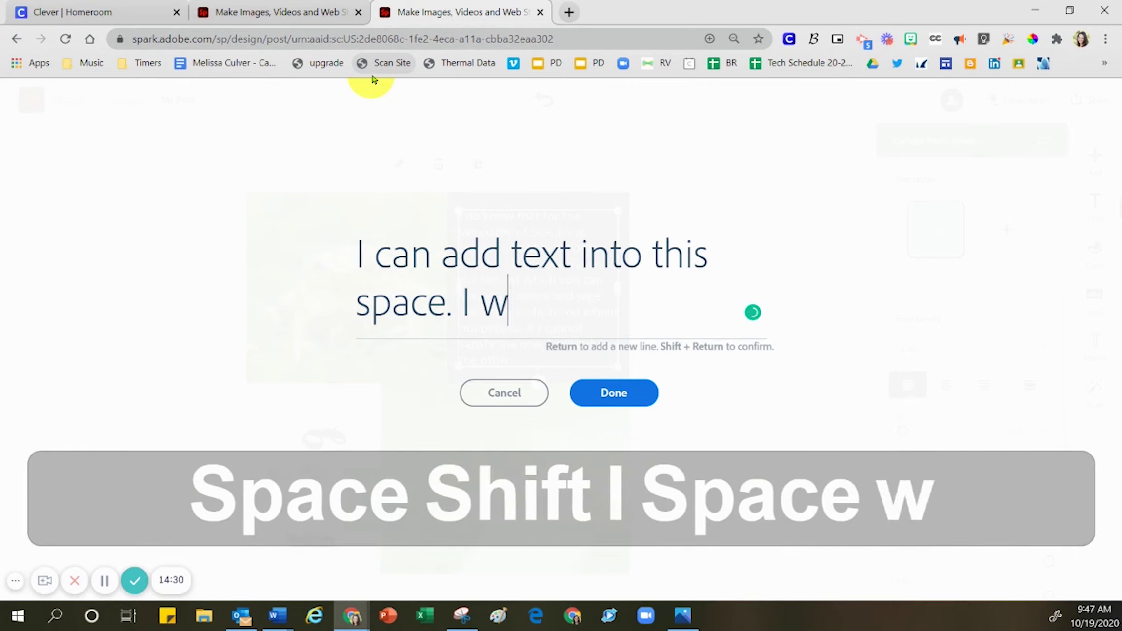
text(ill add inform)
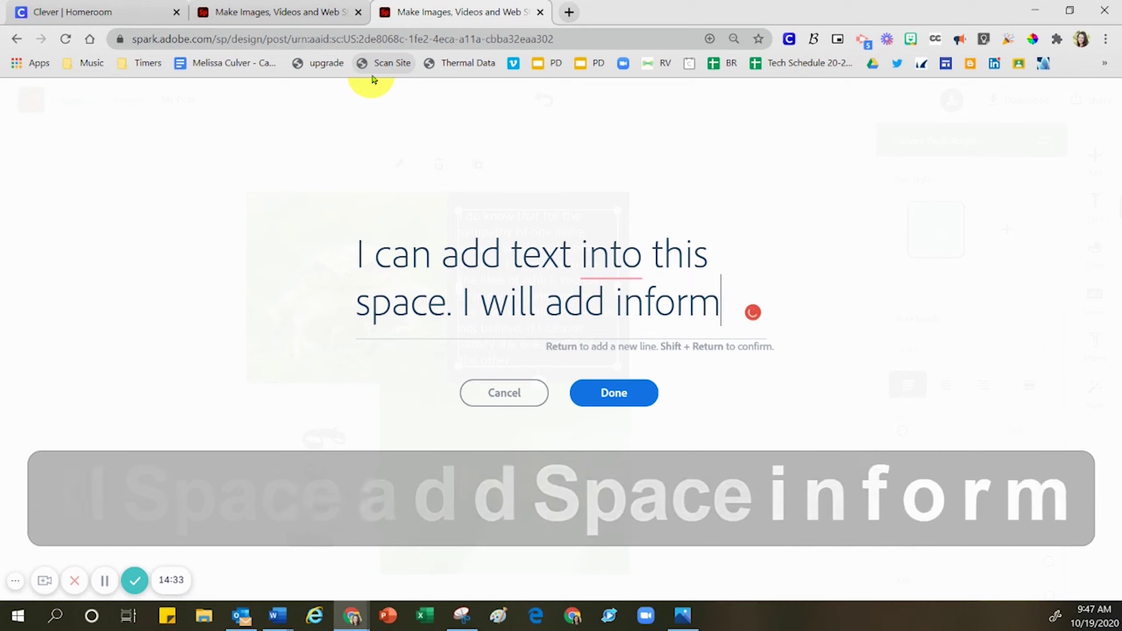
text(ation here)
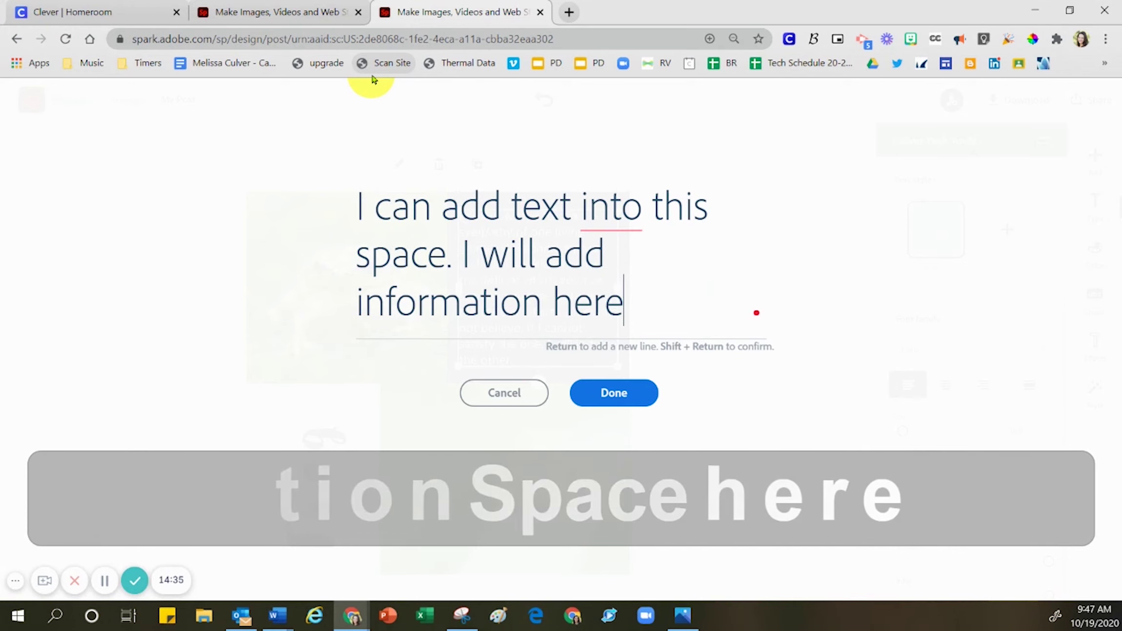
text(. I will check my wor)
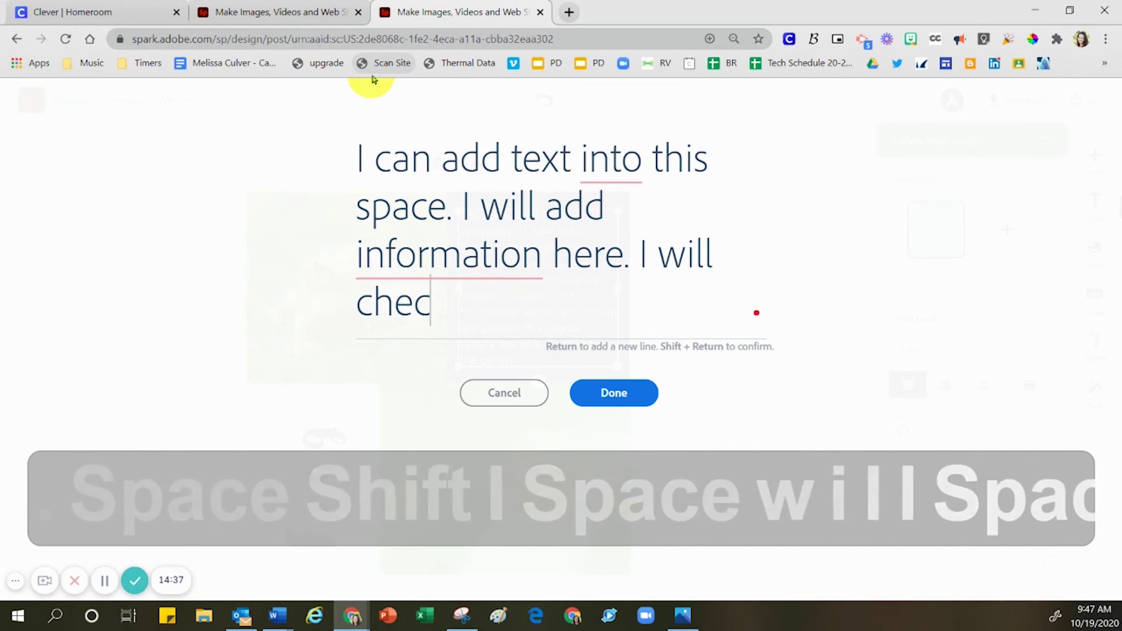
text(k.)
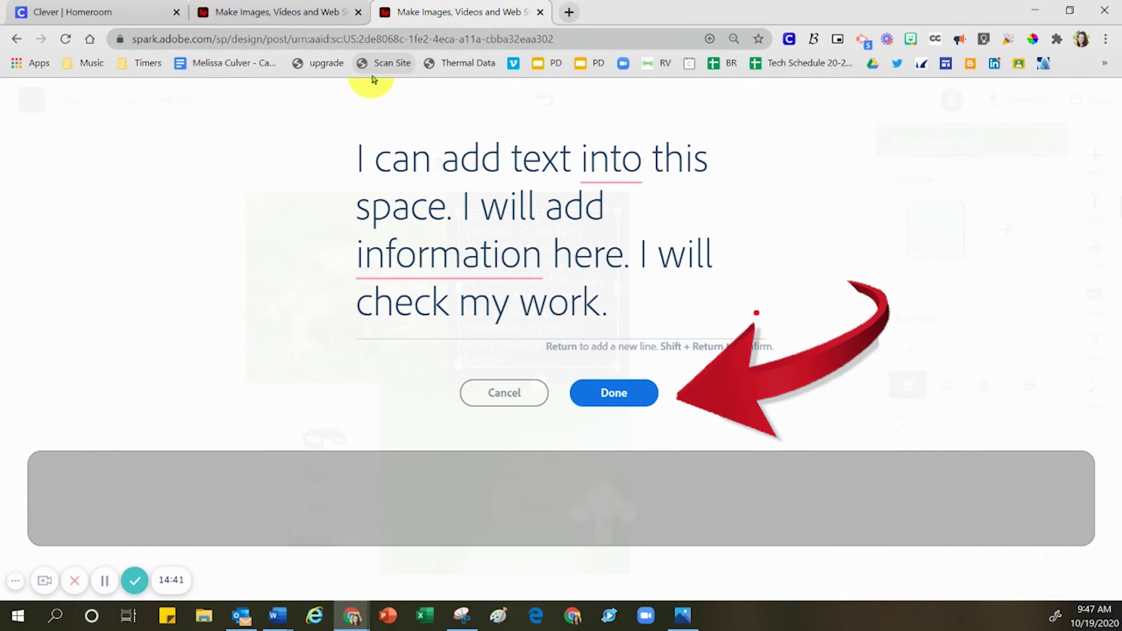
key(shift+Return)
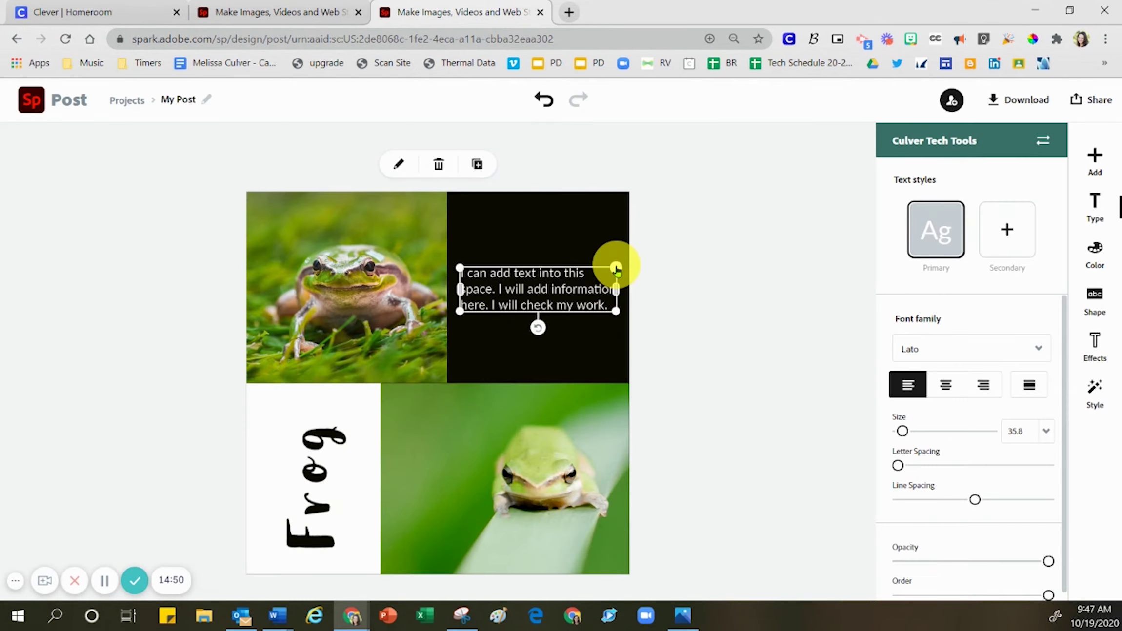
- Shrink the paragraph slightly and apply the suggested text style with bold, all-capital lettering in varying line sizes
mouse_move(616, 268)
mouse_down()
mouse_move(613, 250)
mouse_move(614, 269)
mouse_up()
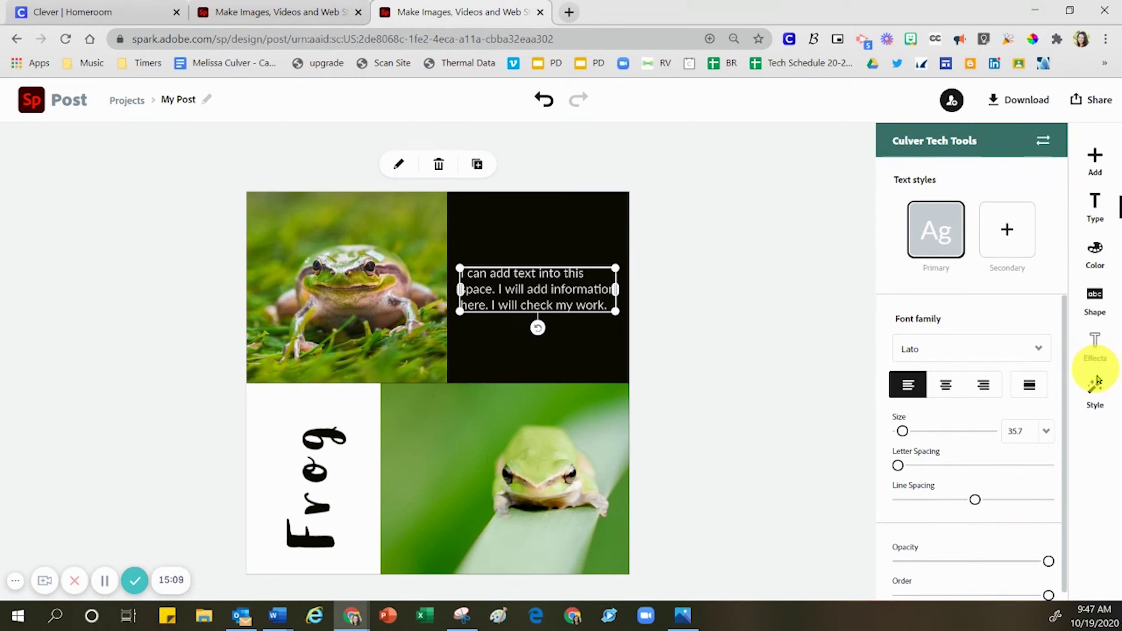
click(1097, 393)
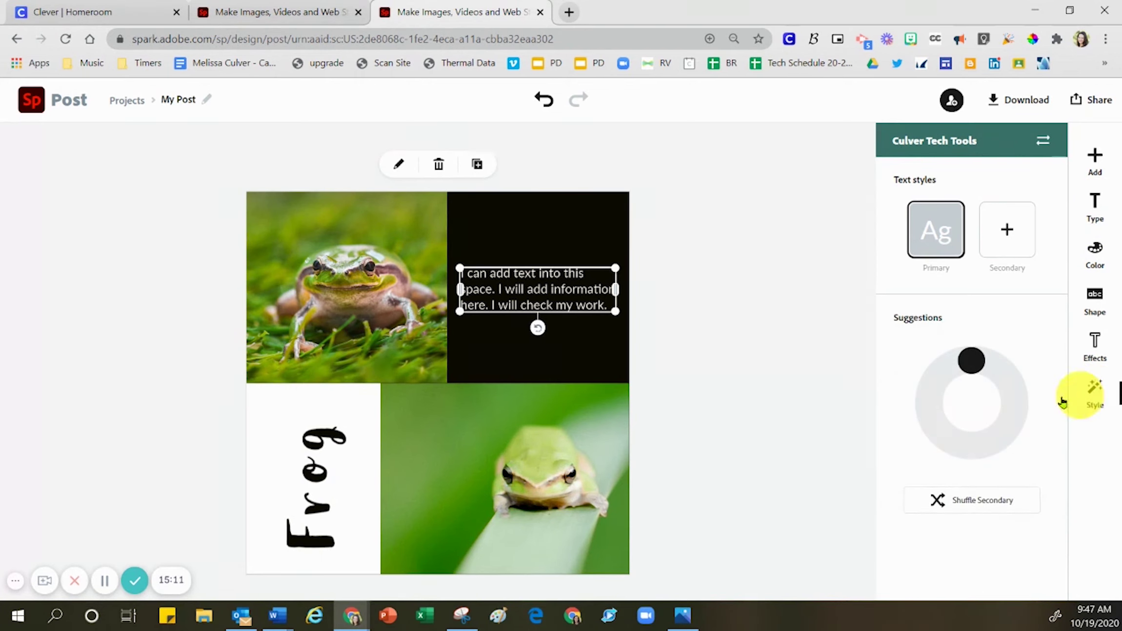
drag(974, 359, 918, 364)
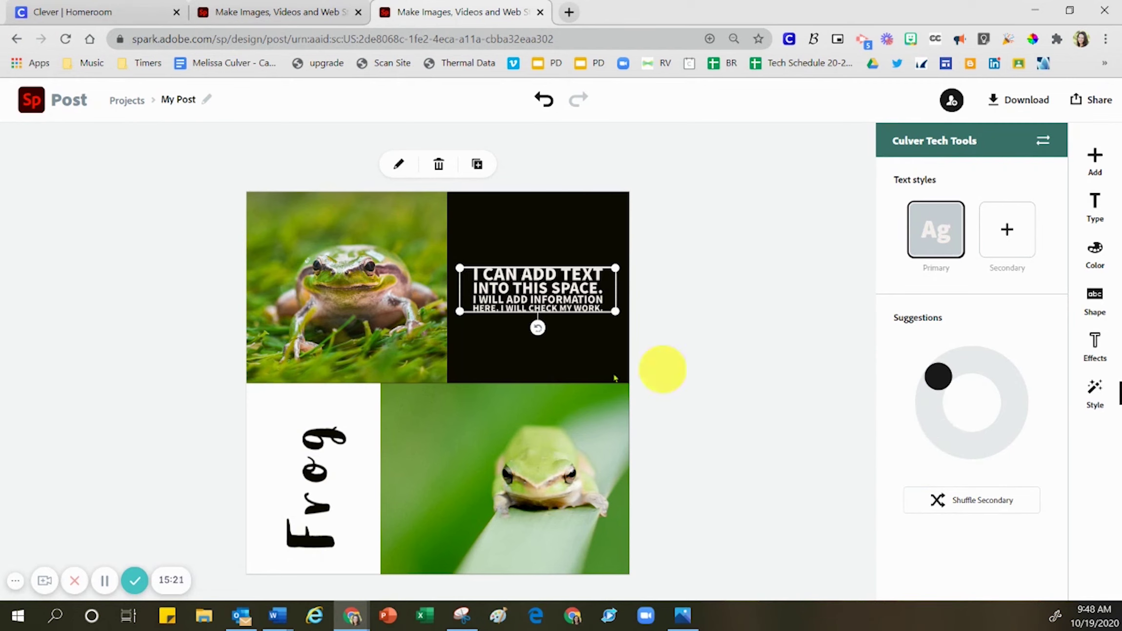
click(809, 403)
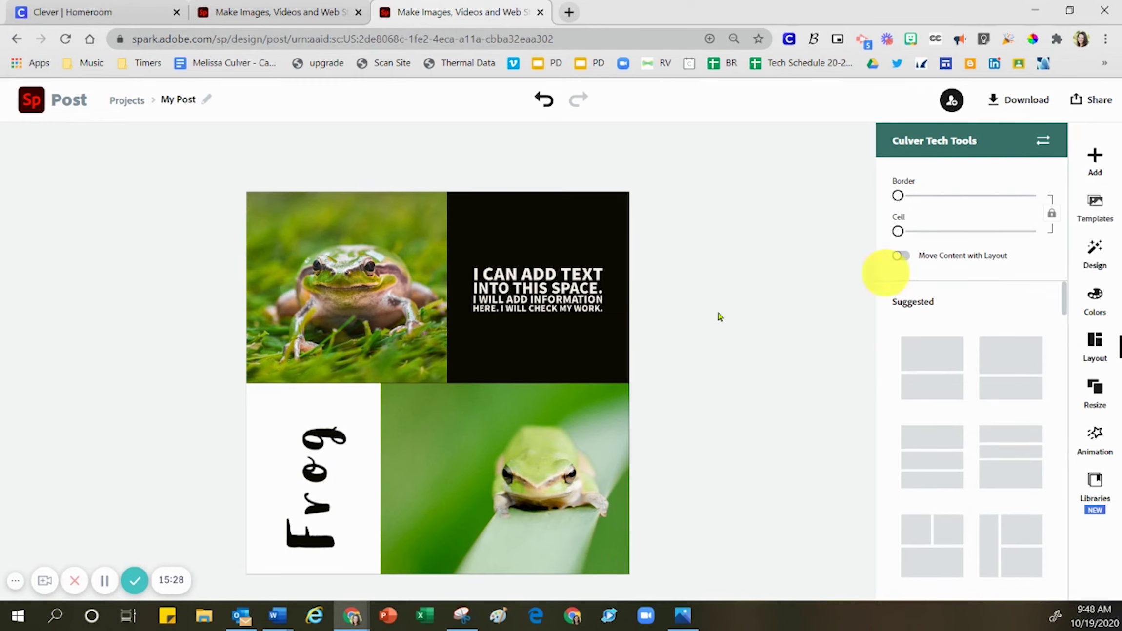
click(555, 275)
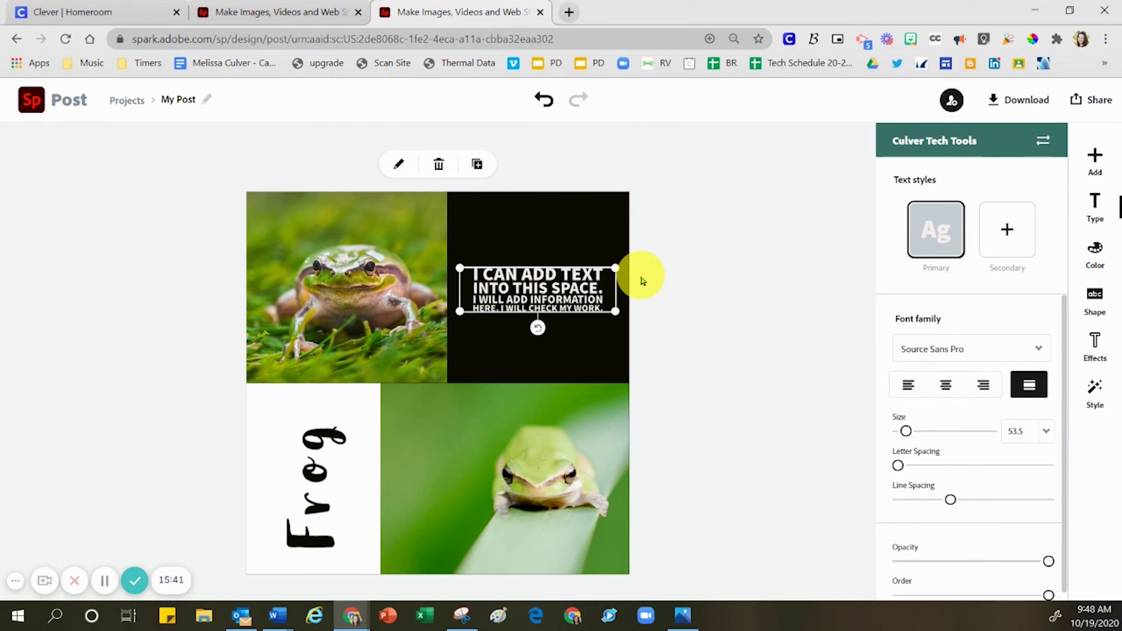
- Try green, orange and pale yellow backgrounds on the paragraph's black cell and settle on dark grey
click(548, 221)
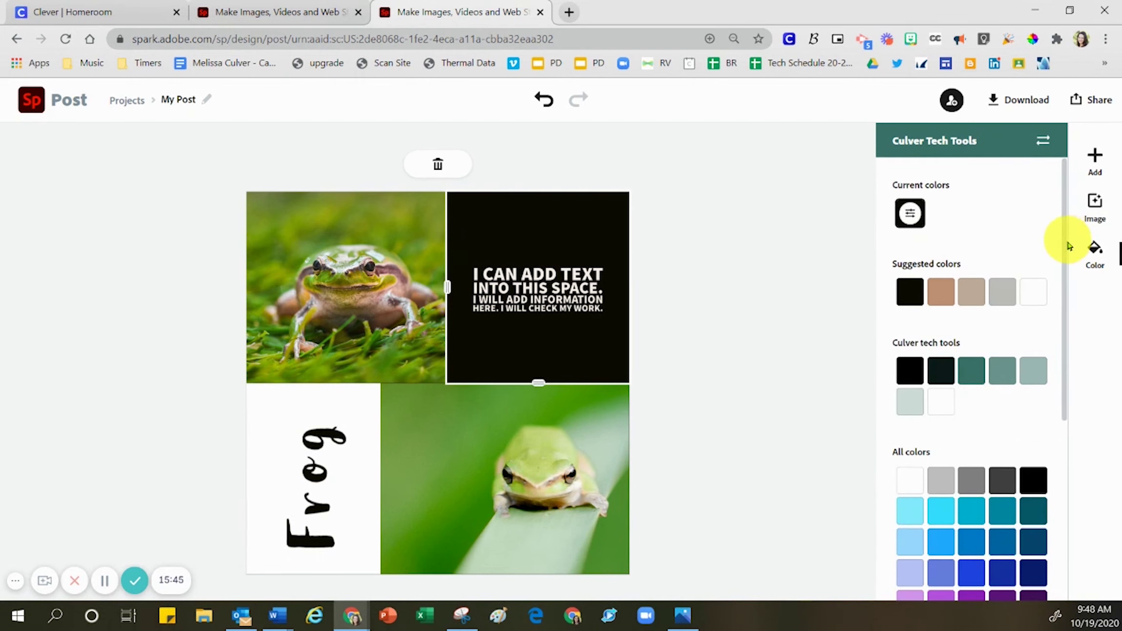
scroll(1067, 255, down, 6)
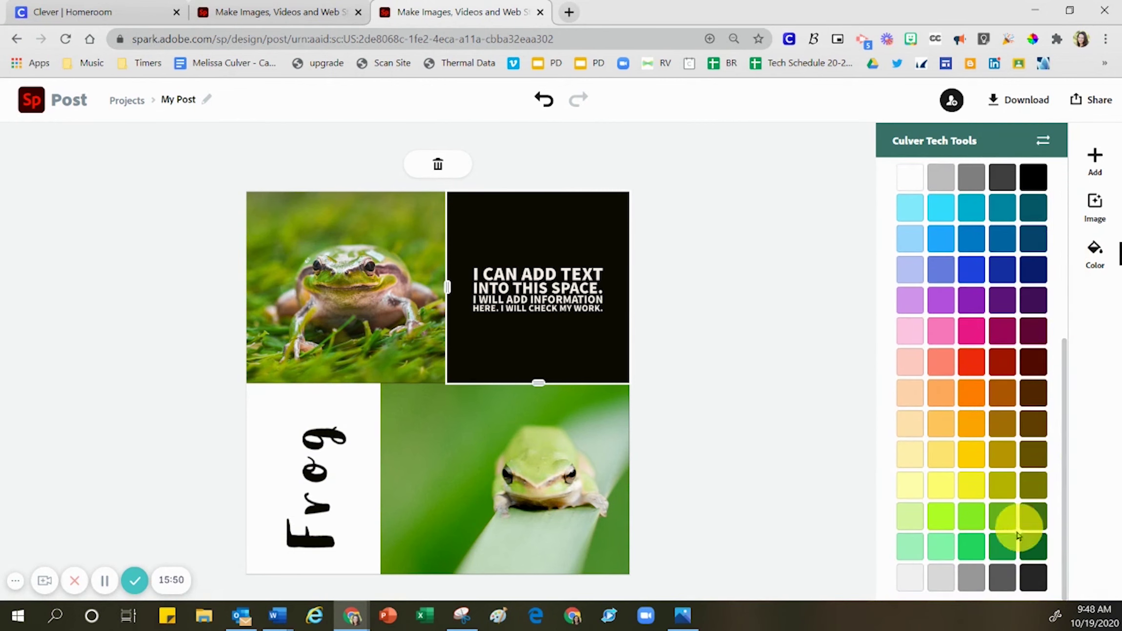
click(1006, 514)
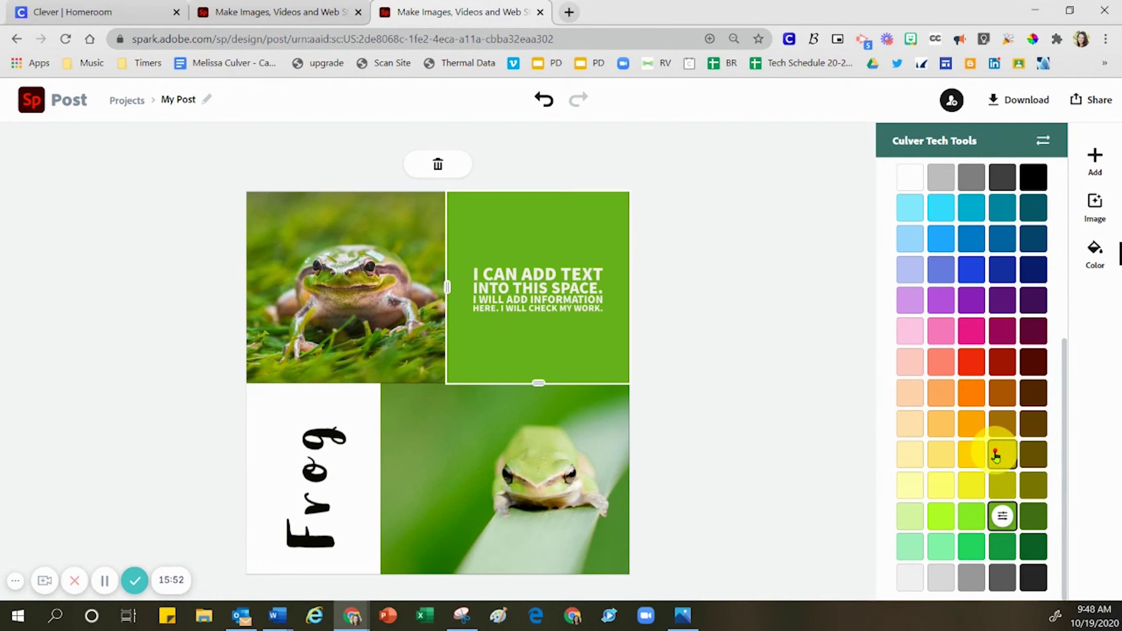
click(996, 457)
click(971, 394)
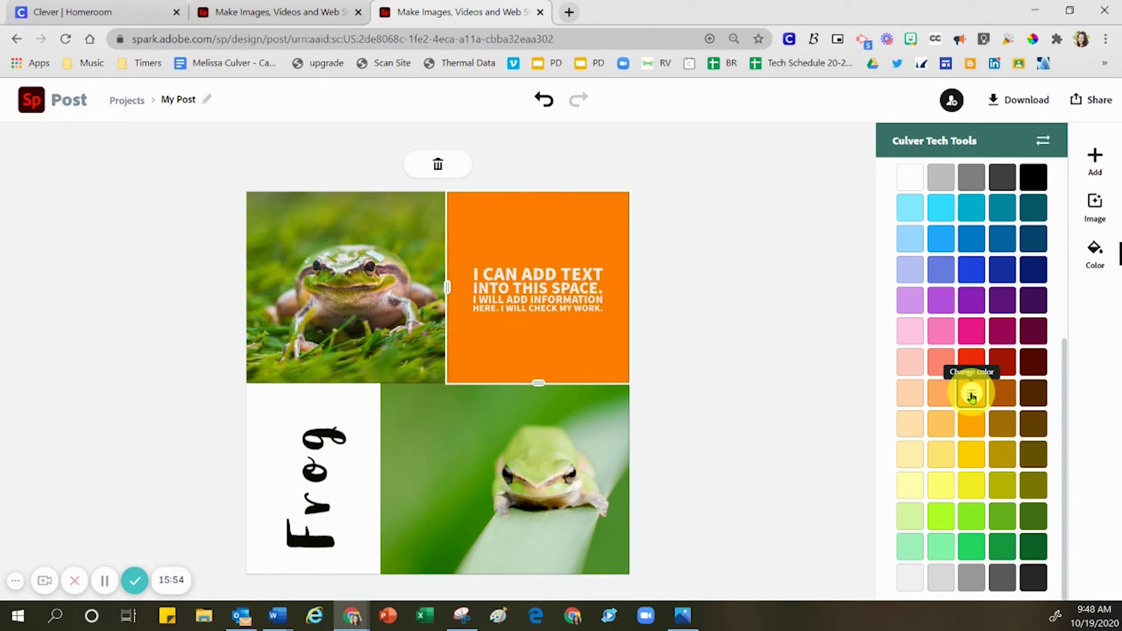
click(911, 484)
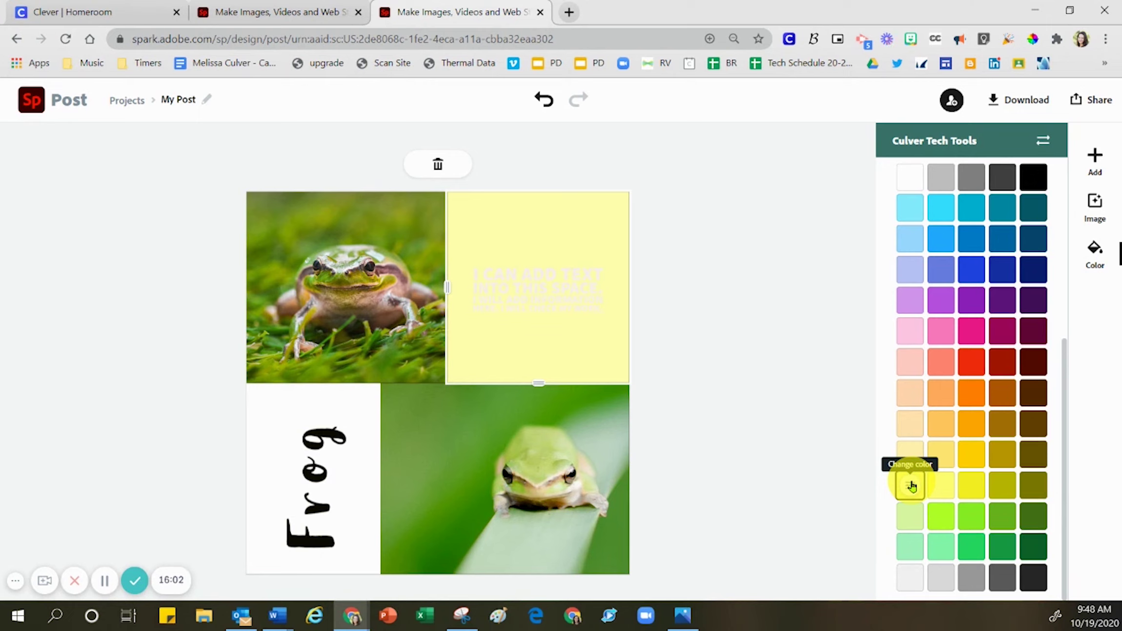
click(1003, 177)
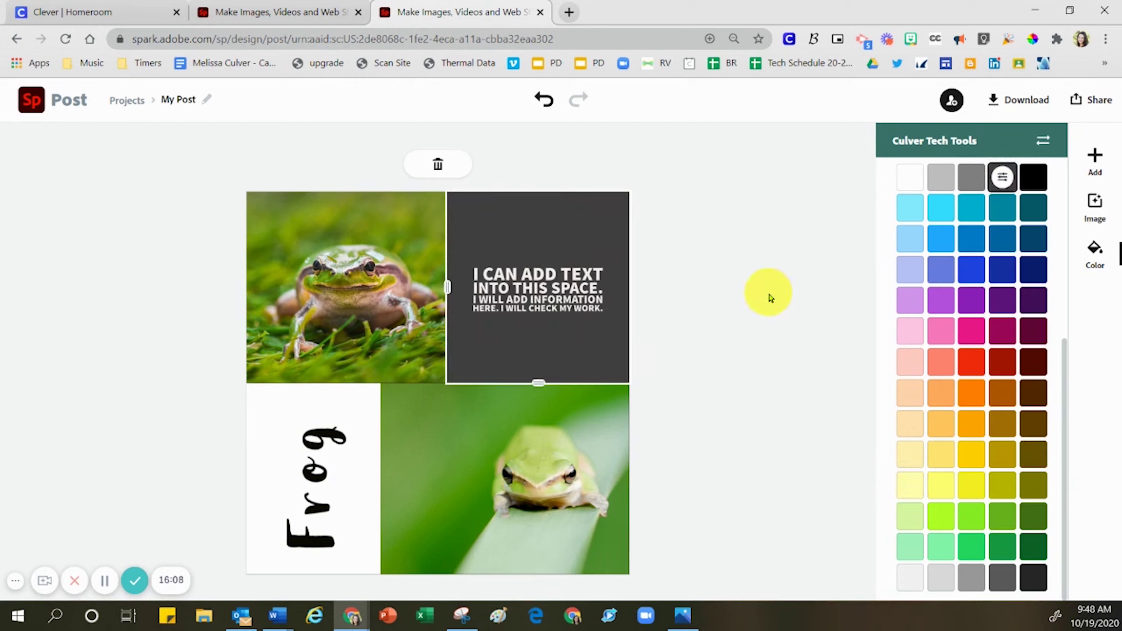
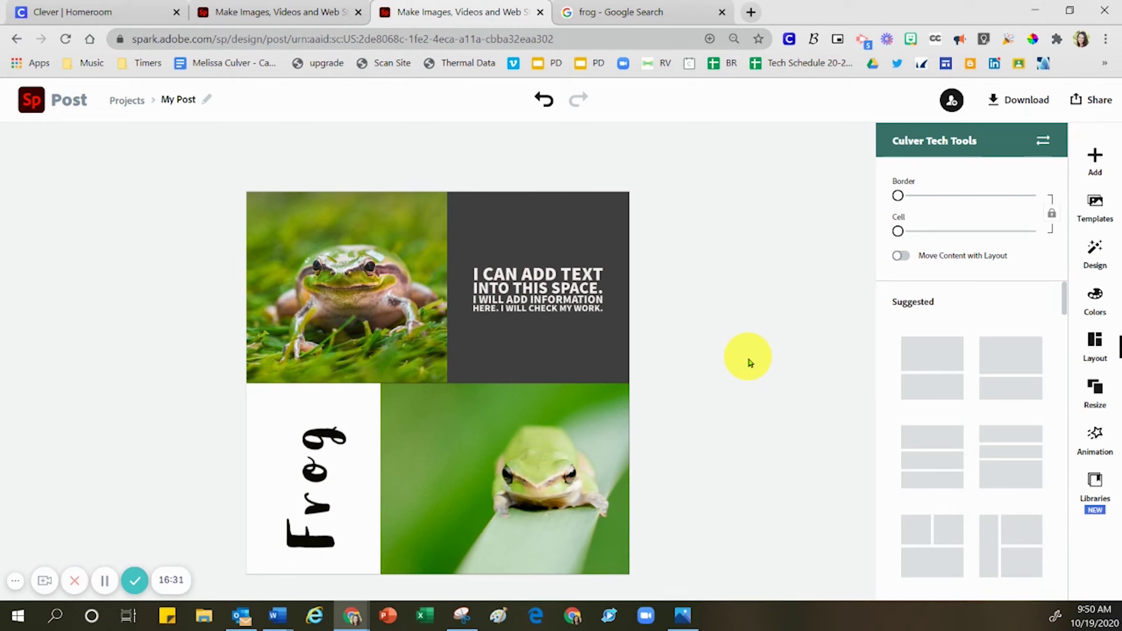
- Switch to the Google frog image results and save the New York Times picture of the red-eyed frog to the Desktop as "frog"
click(645, 14)
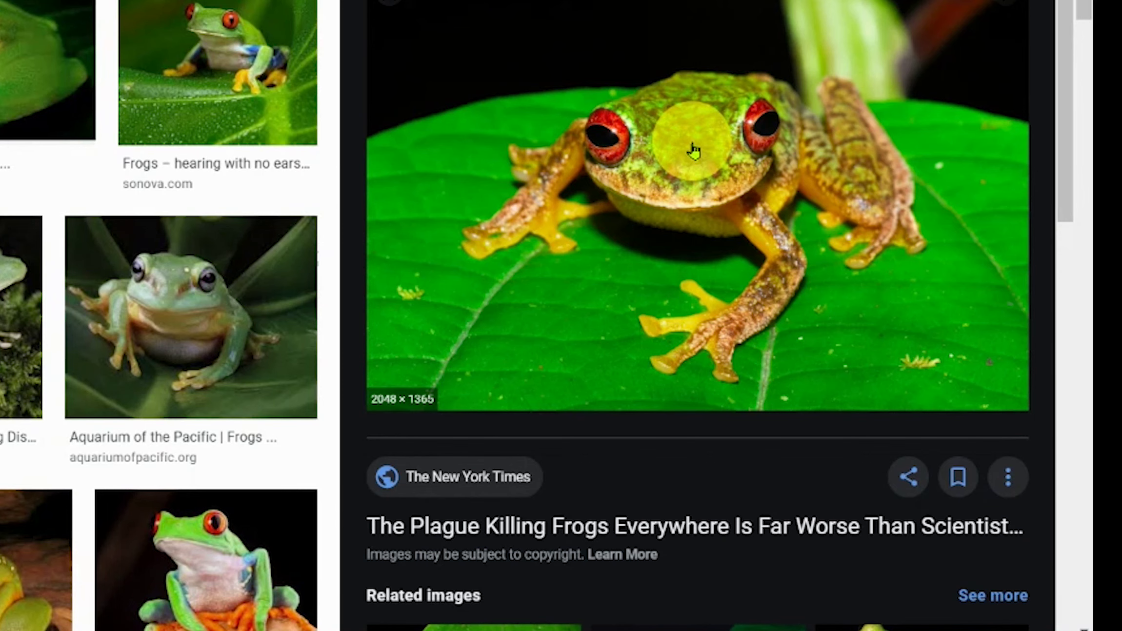
click(854, 269)
right_click(696, 149)
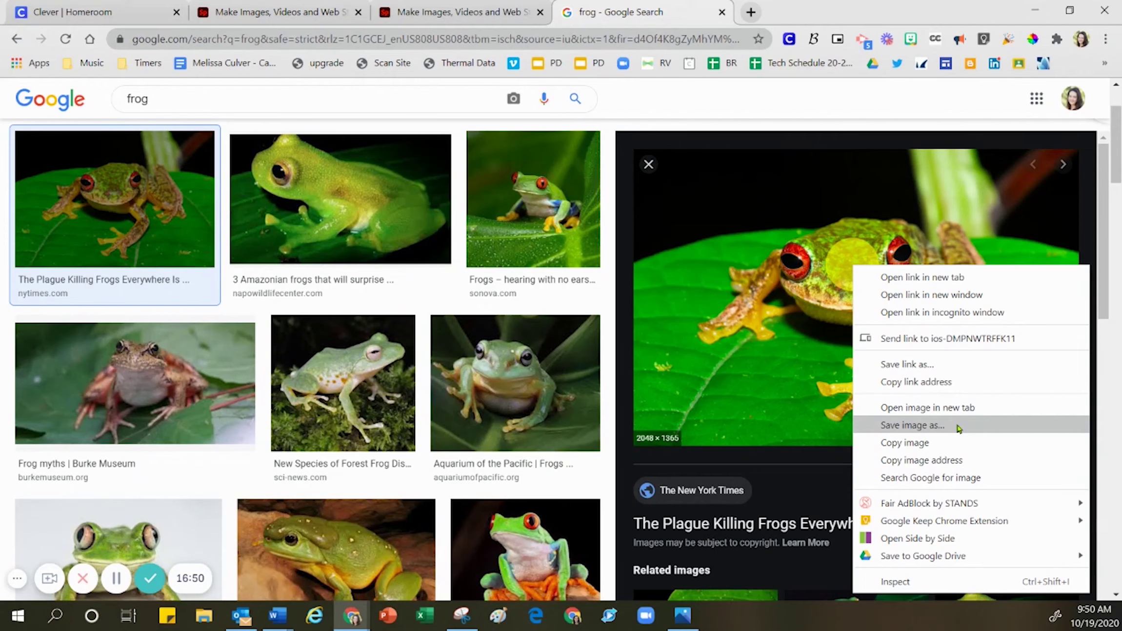
click(849, 384)
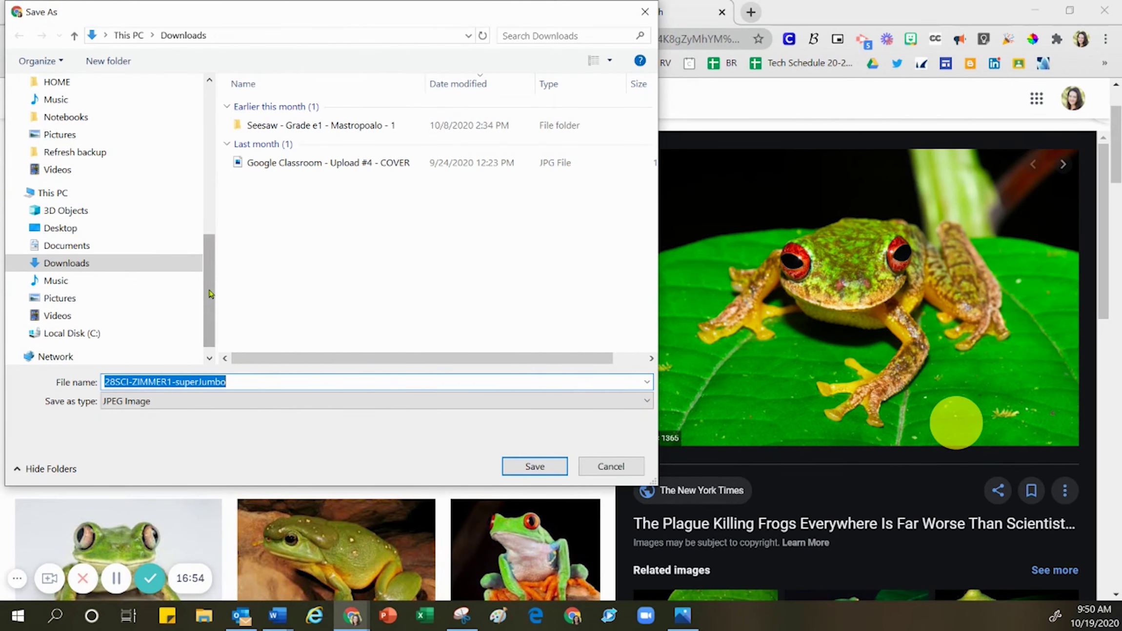
scroll(122, 244, up, 5)
click(82, 117)
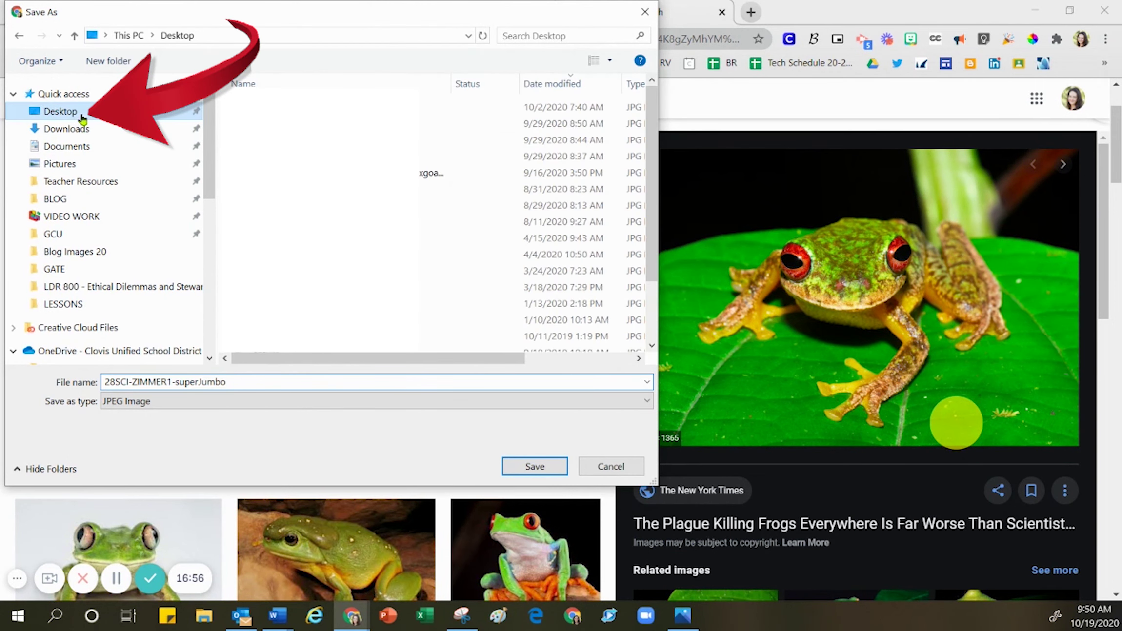
text(frog)
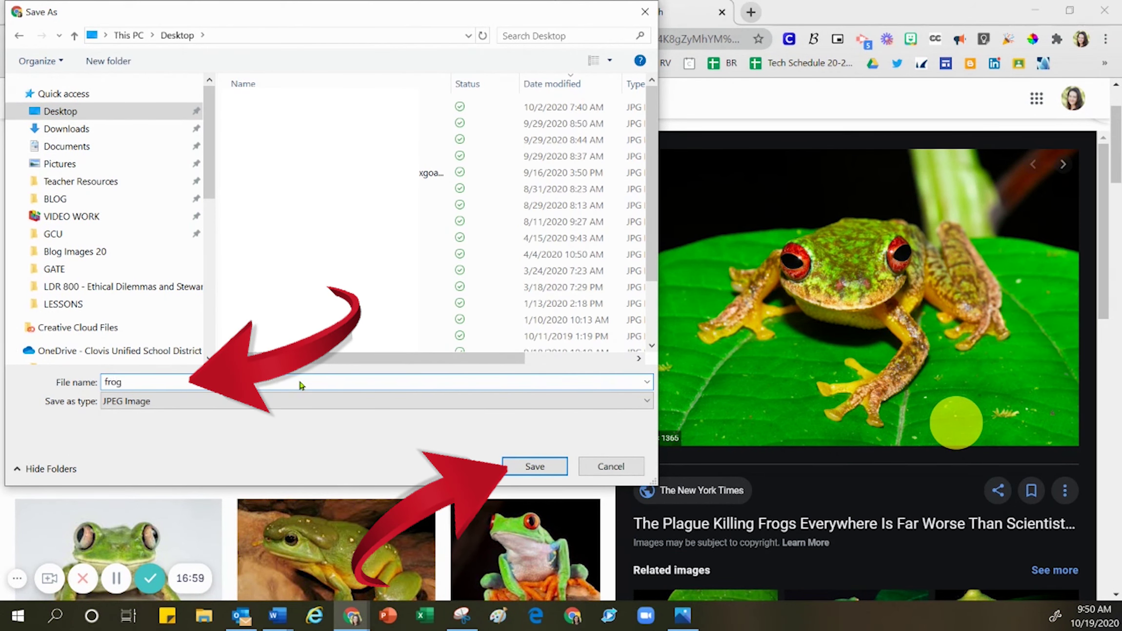
key(Return)
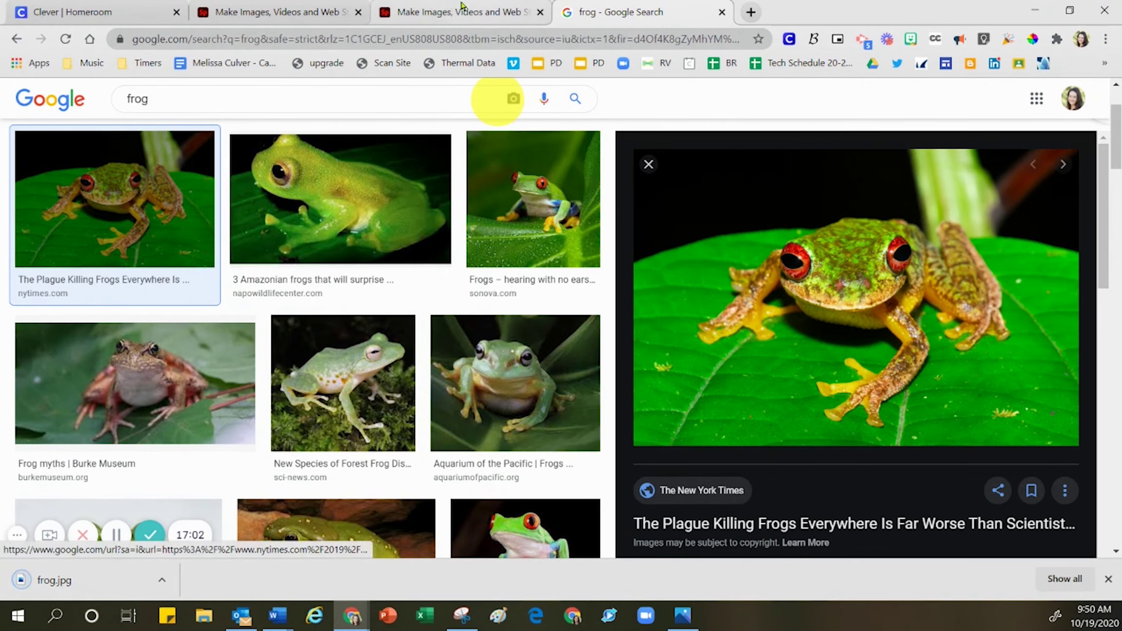
- Switch back to the Adobe Spark post and add the "frog" photo to it by uploading the file from the Desktop
click(439, 12)
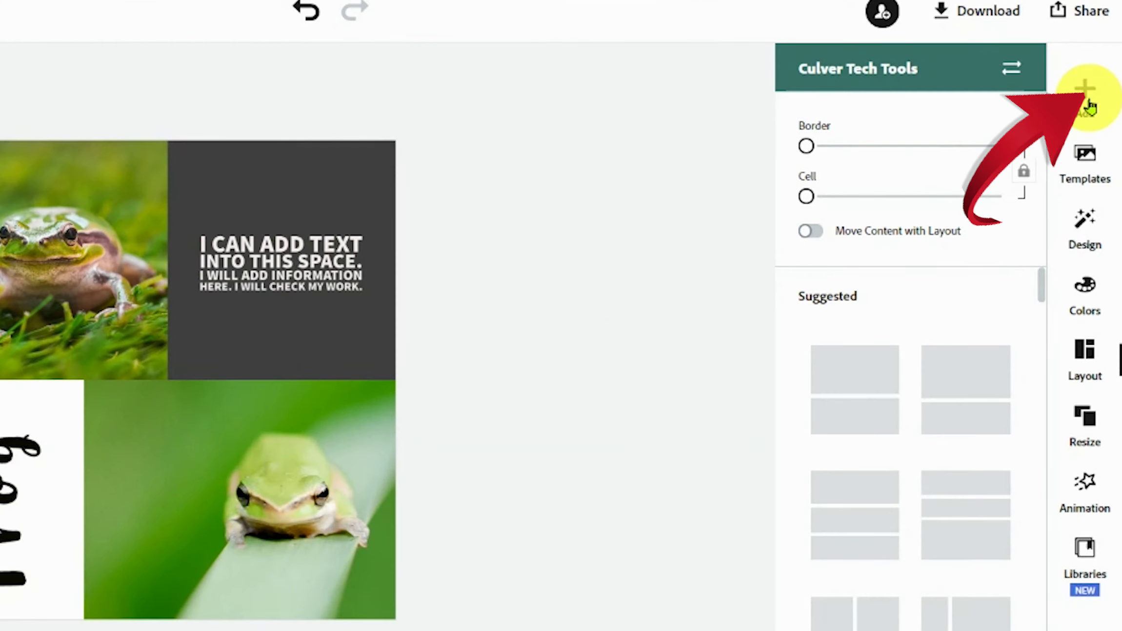
click(1096, 165)
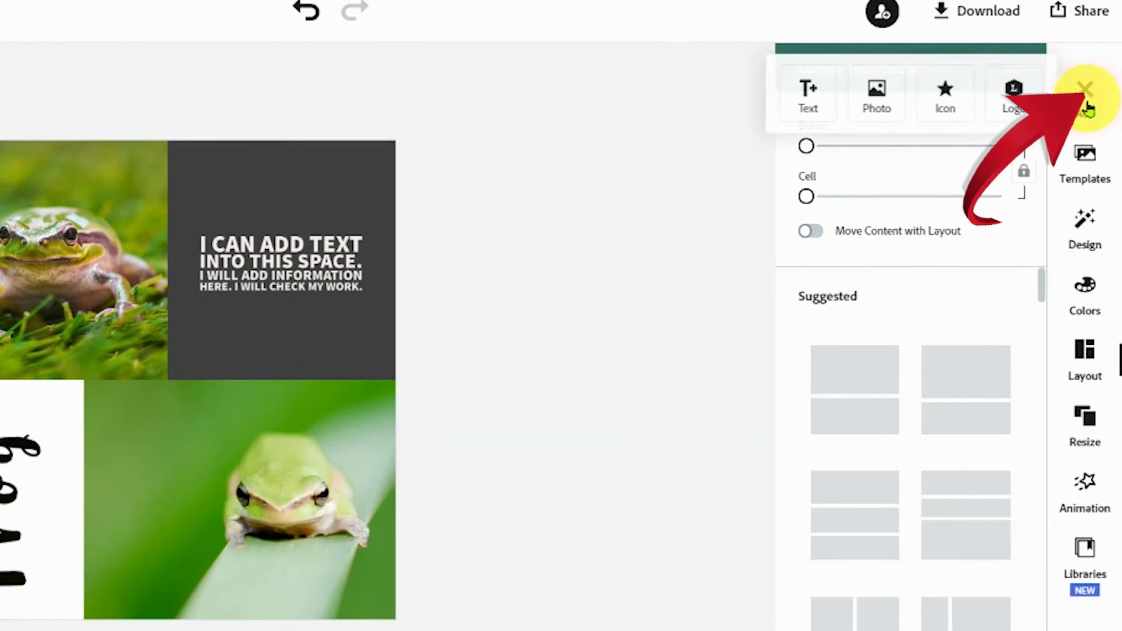
click(875, 93)
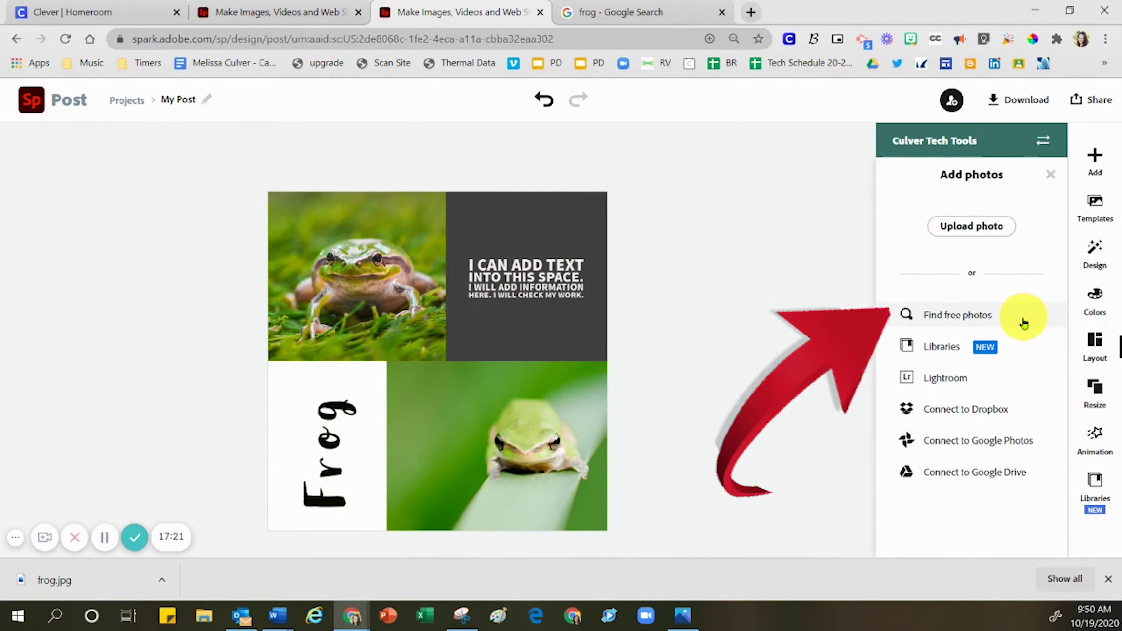
click(982, 227)
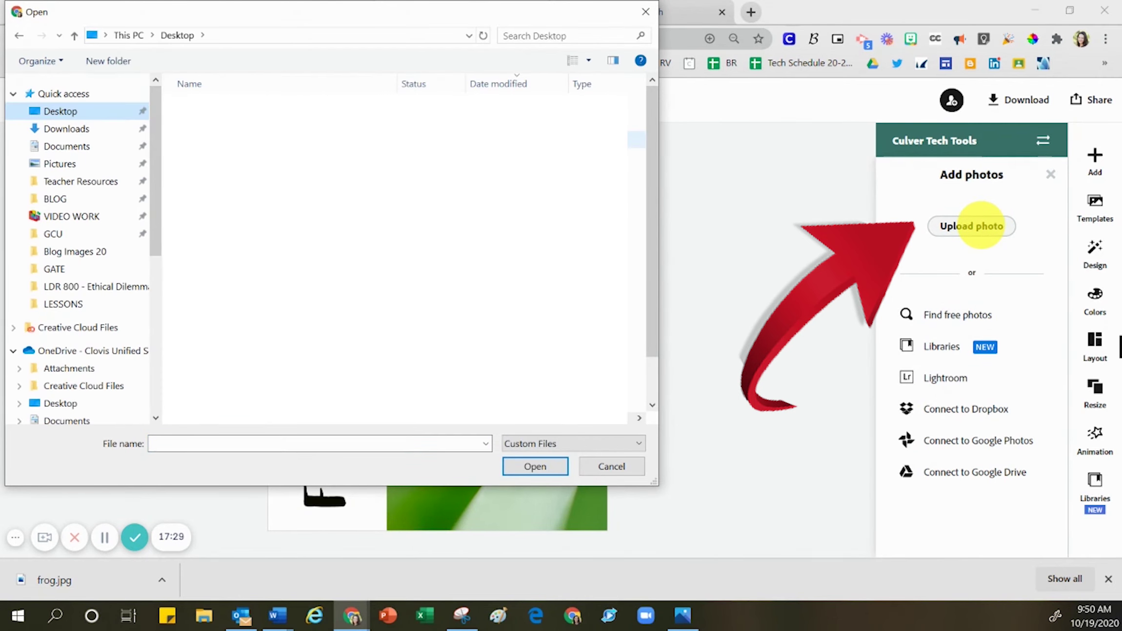
text(frog)
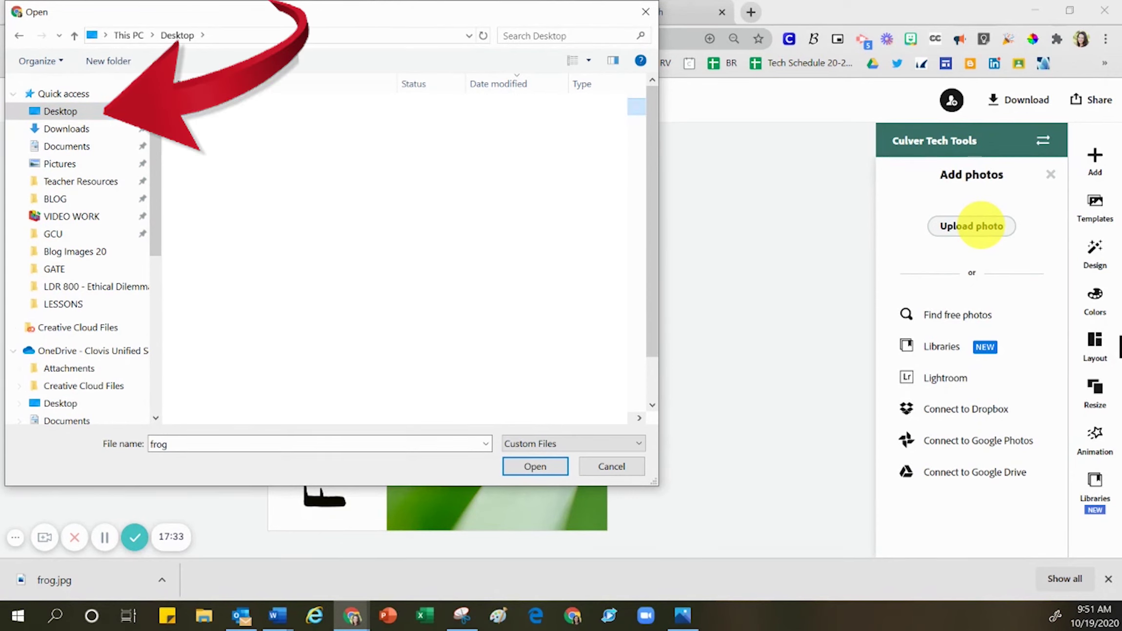
click(549, 464)
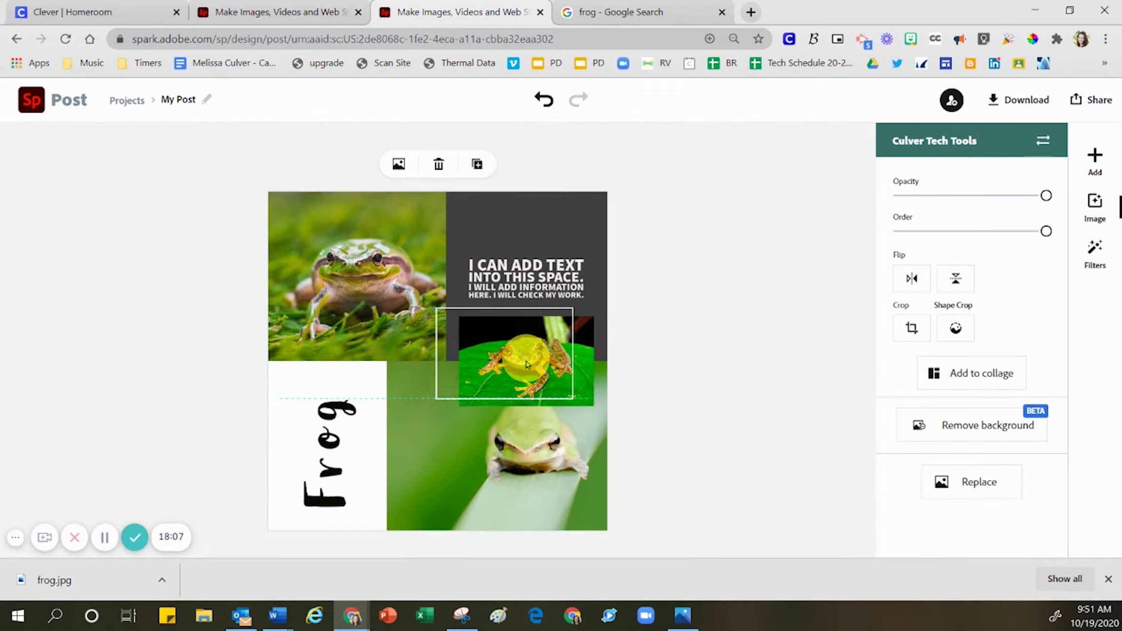
- Position the uploaded red-eyed frog photo over the middle of the collage, its left edge aligned with the white Frog cell's right edge
drag(525, 360, 498, 379)
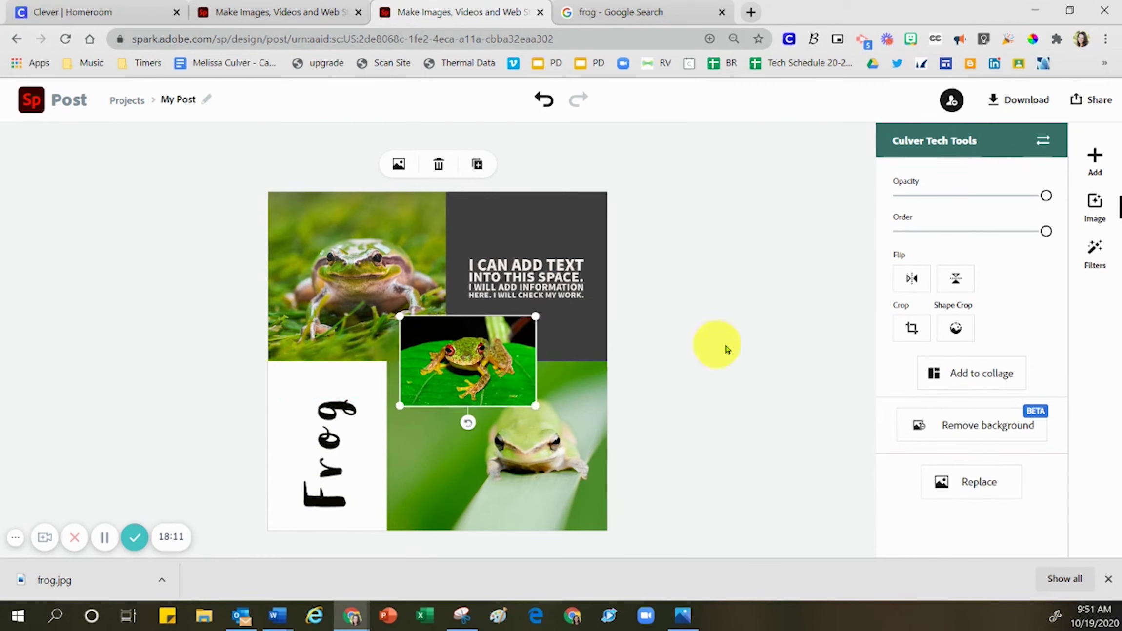
drag(498, 372, 491, 377)
click(703, 372)
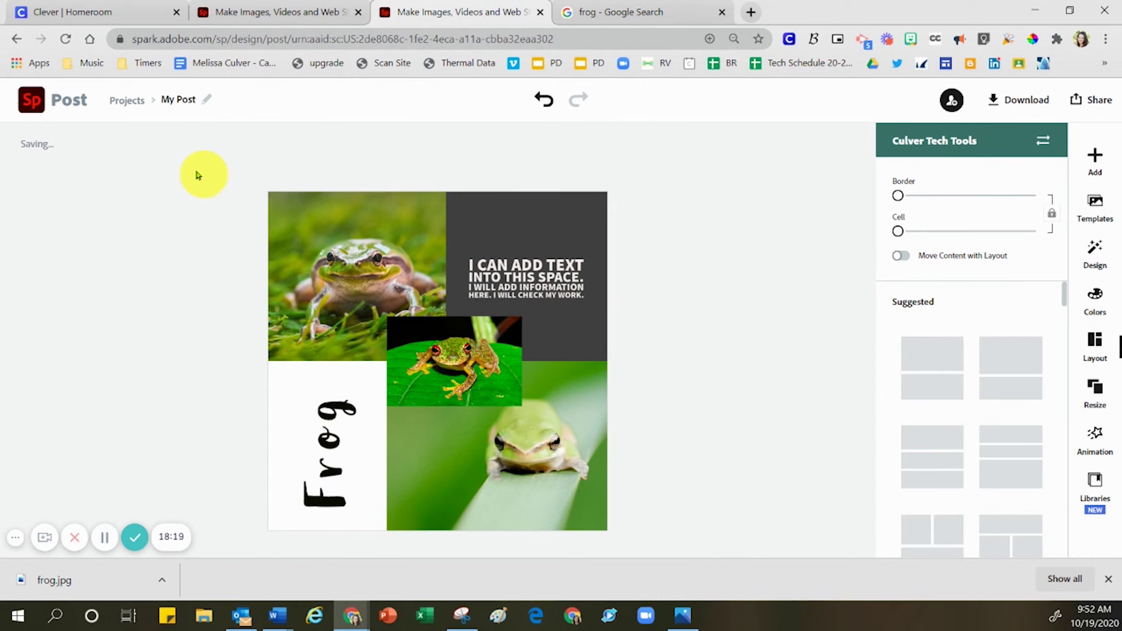
- Rename the project with the student's first name followed by "- FROG" and download the post as a PNG
click(181, 101)
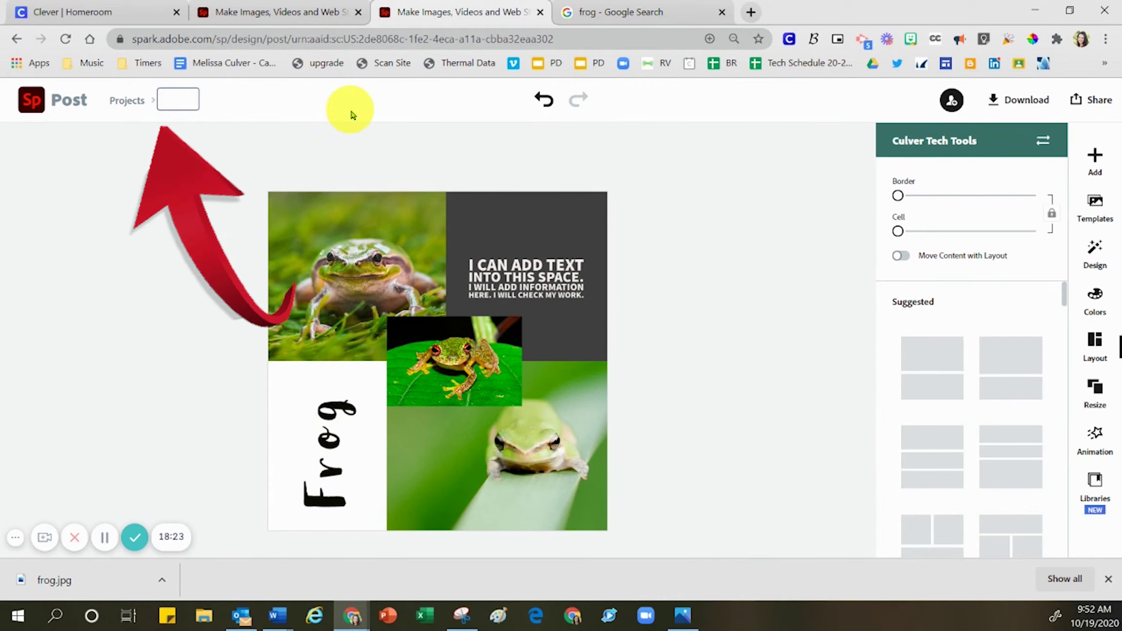
text(Melissa - FROG)
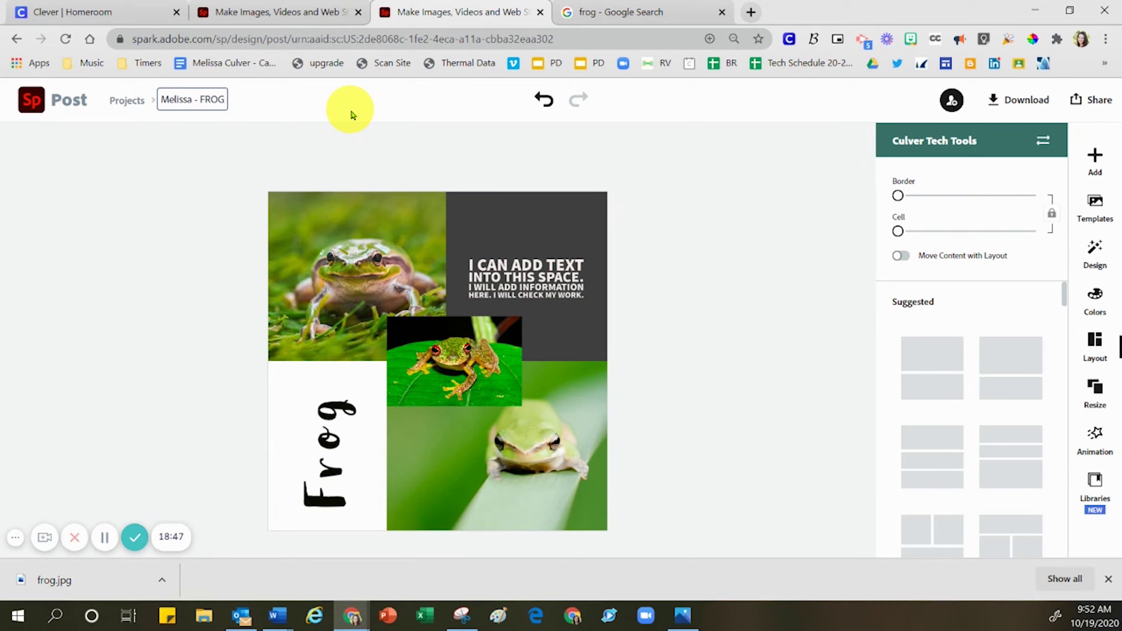
key(Return)
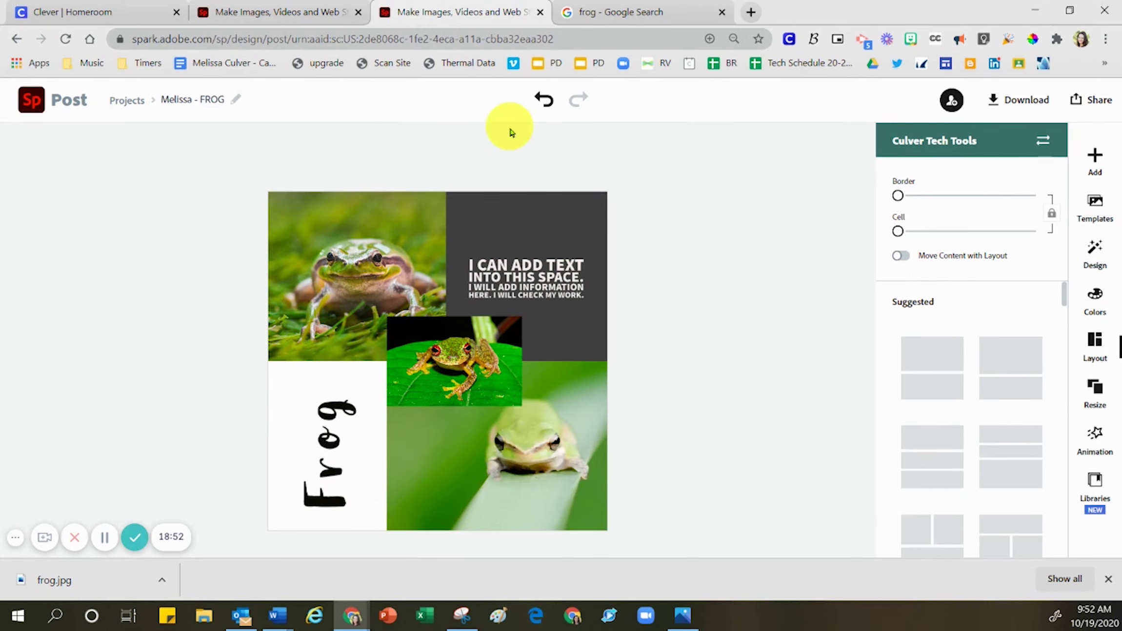
click(1016, 104)
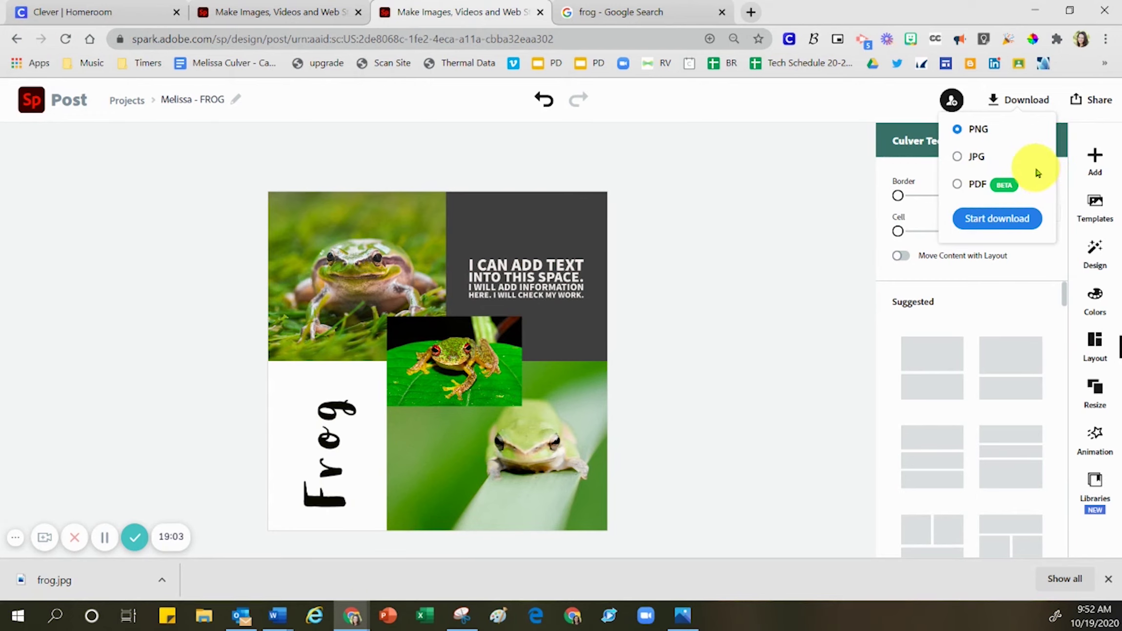
click(996, 221)
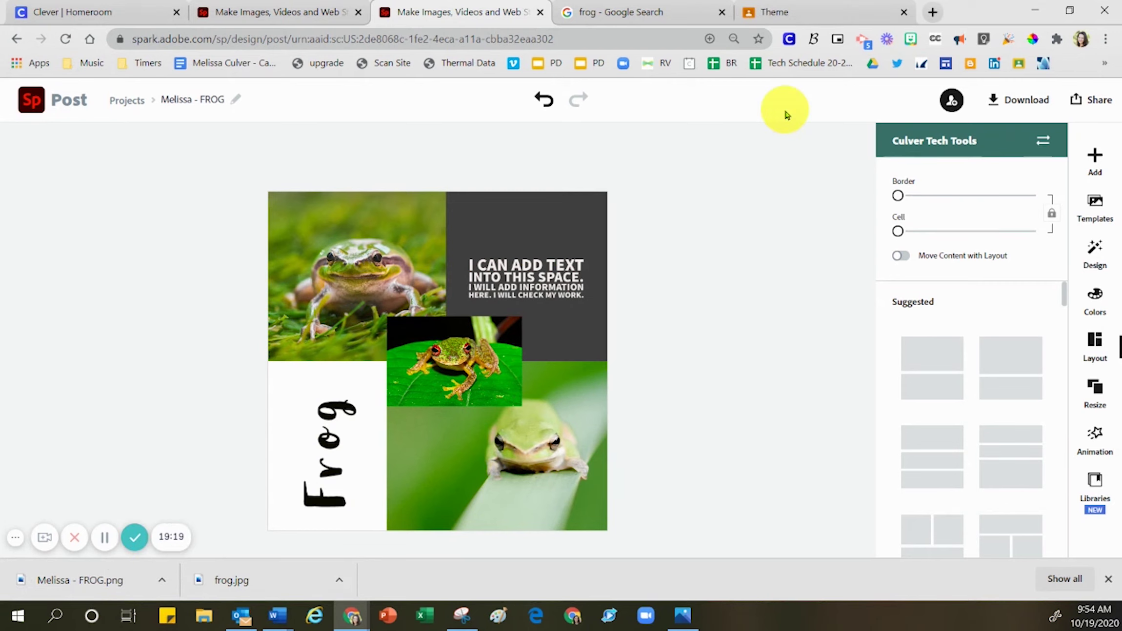
- Switch to the Theme assignment in Google Classroom and attach the downloaded FROG PNG by dropping it into the file upload area
click(811, 17)
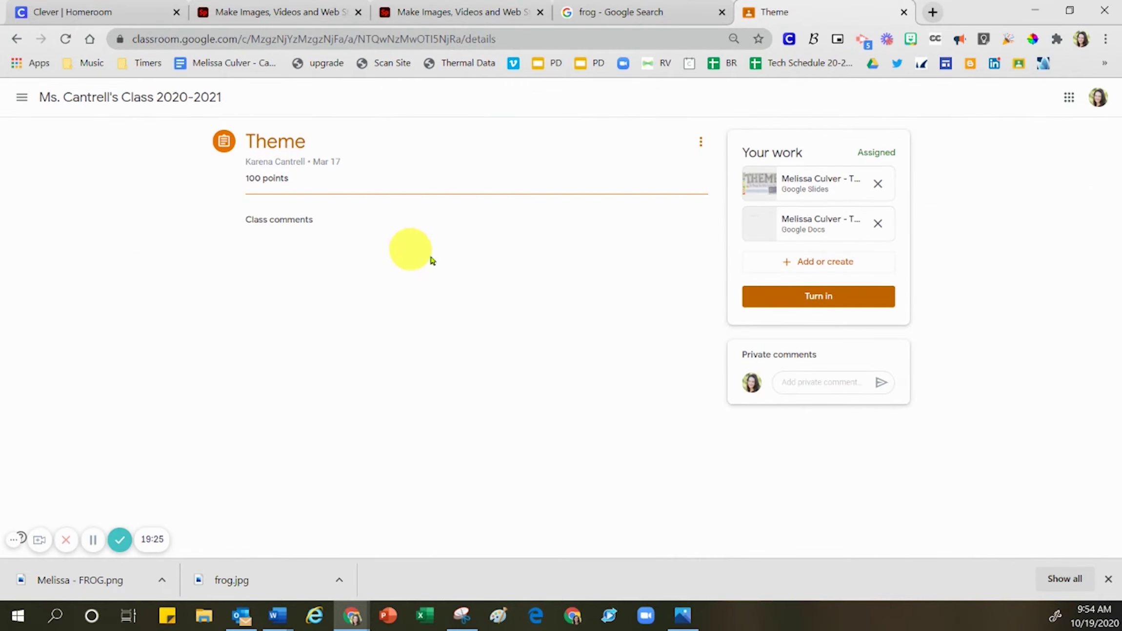
click(866, 264)
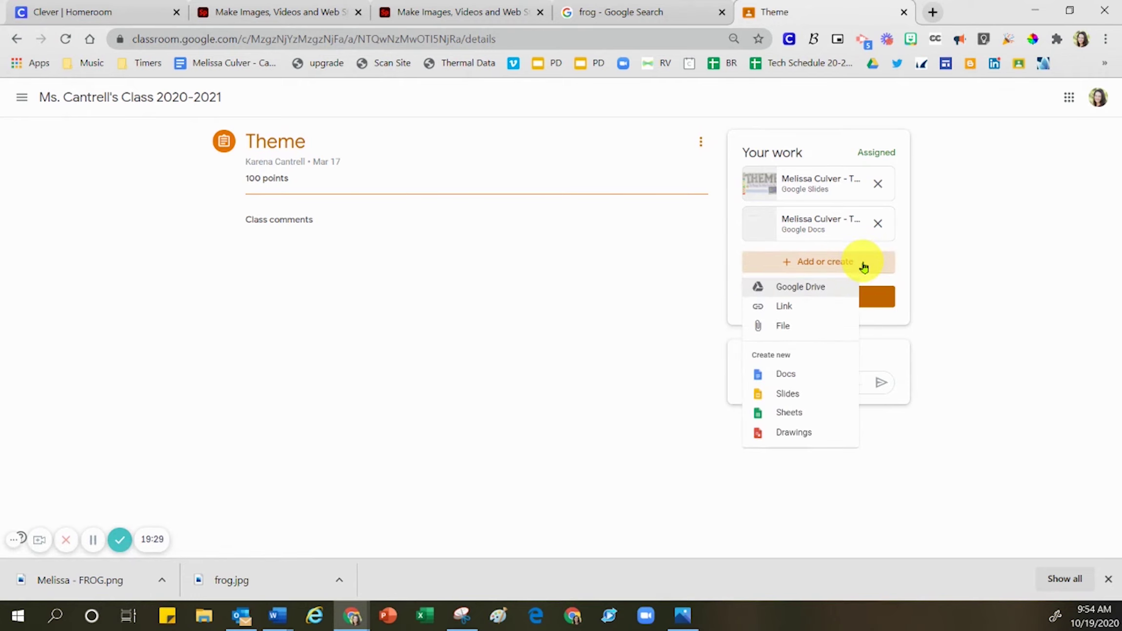
click(792, 330)
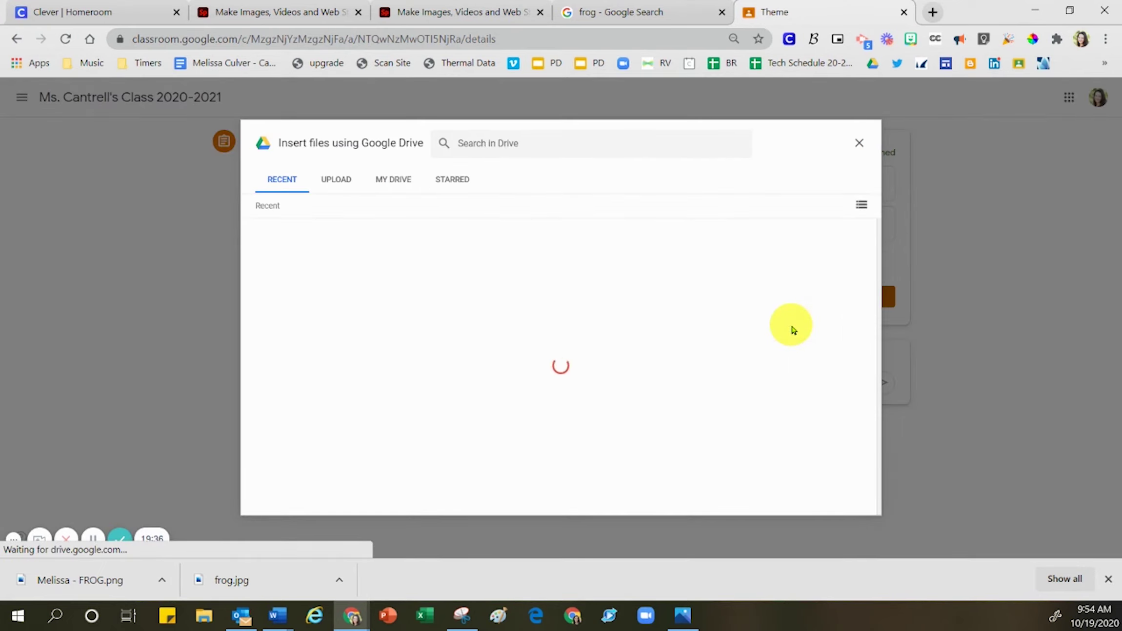
click(334, 180)
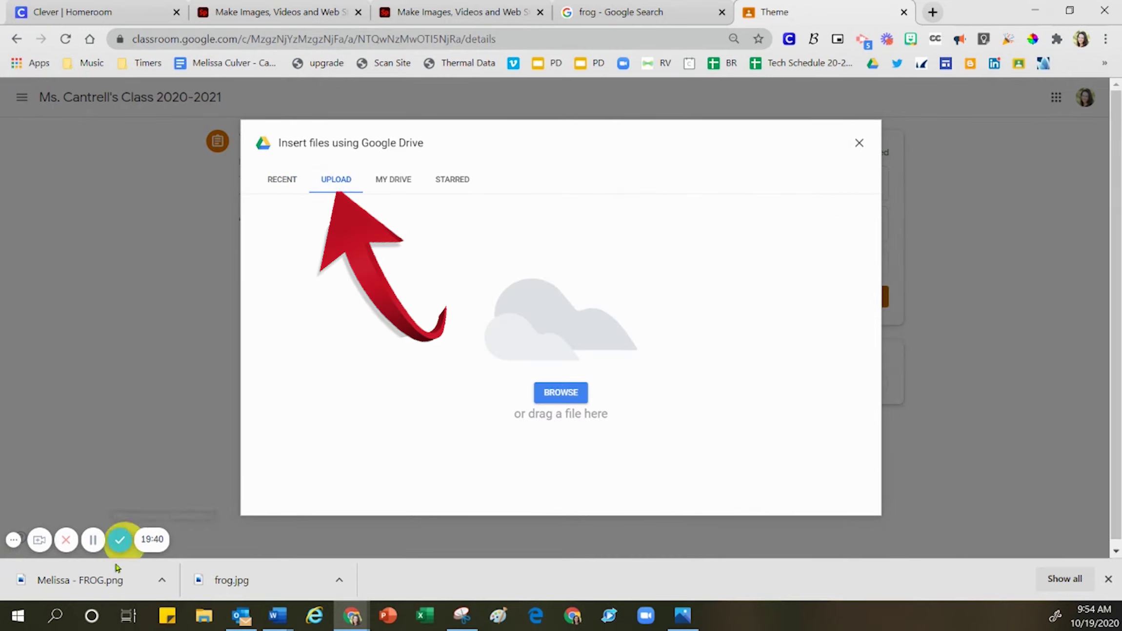
drag(53, 583, 539, 331)
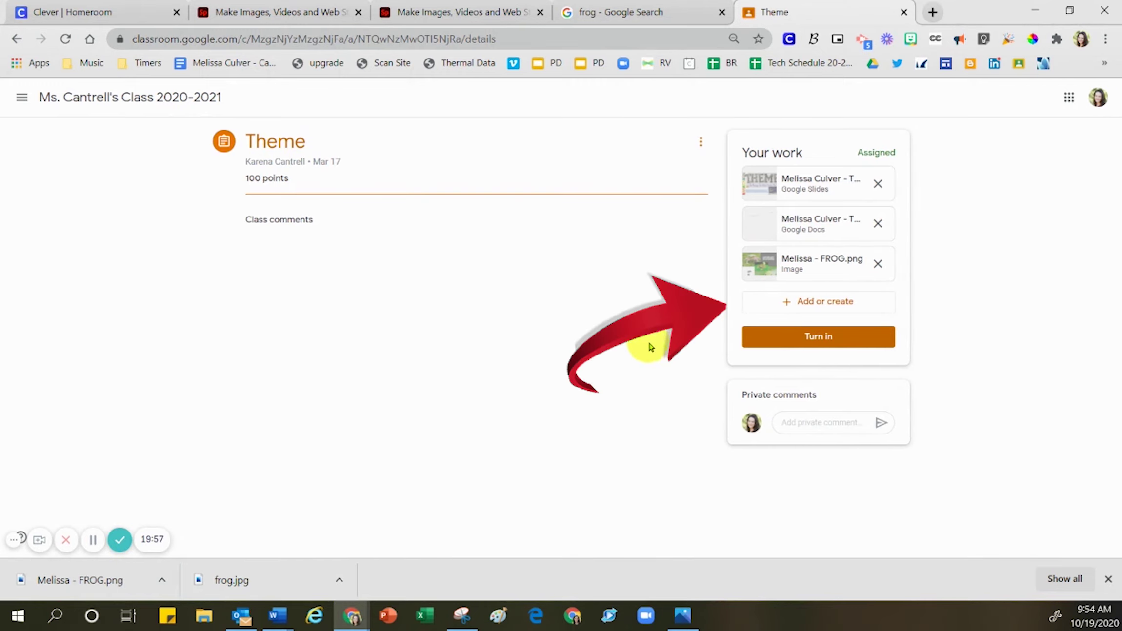
- Attach the FROG PNG to the assignment once more, this time by browsing for the file in the Downloads folder
click(795, 303)
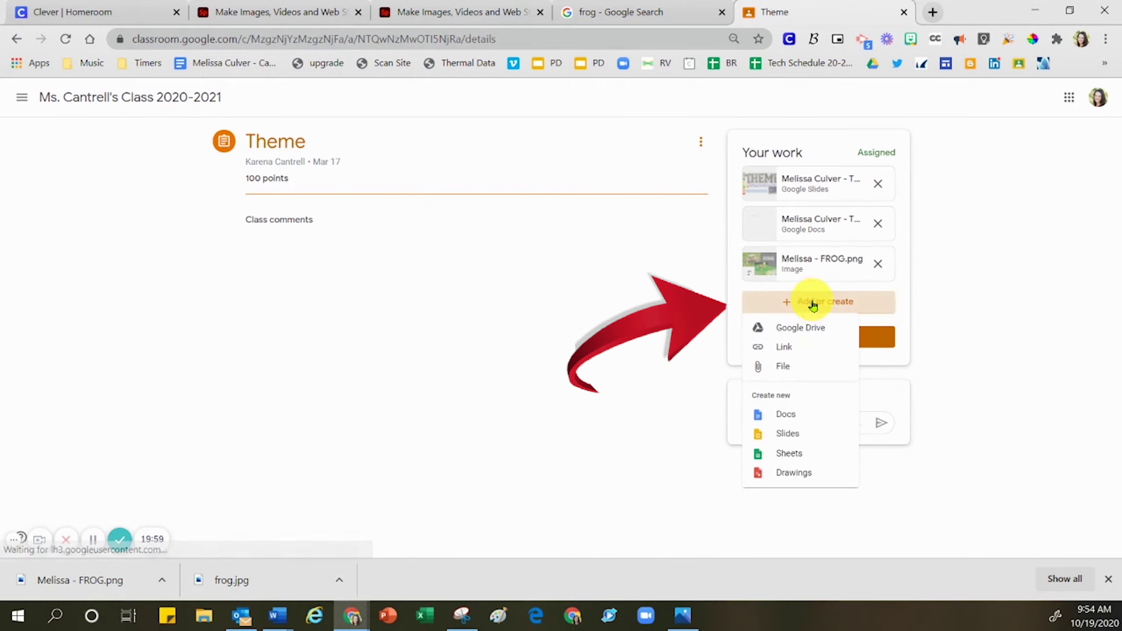
click(799, 370)
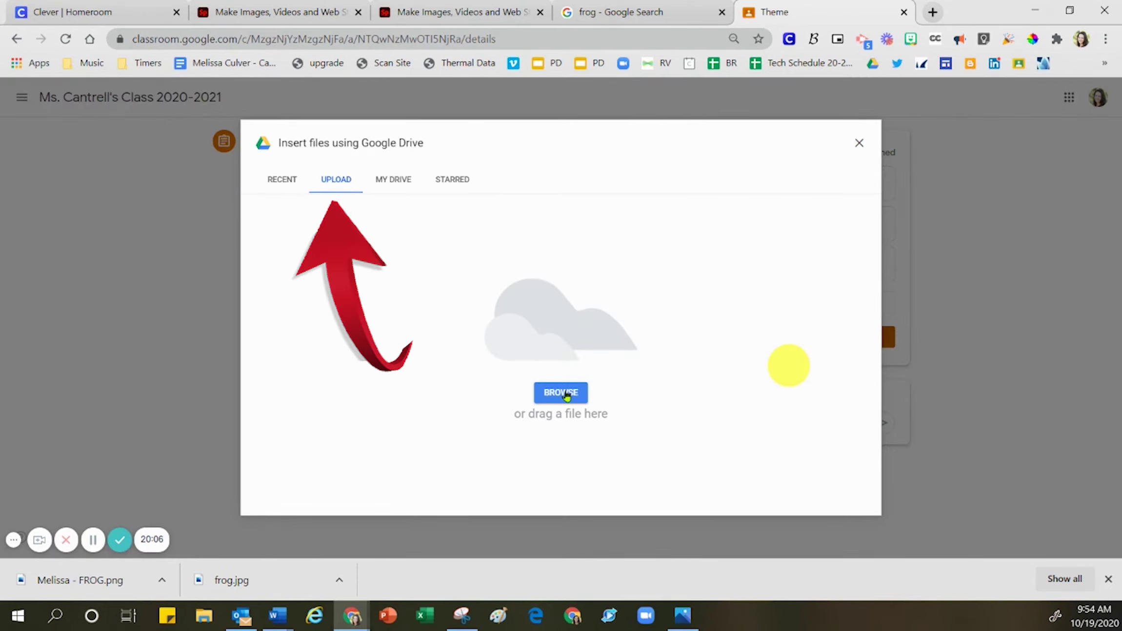
click(566, 395)
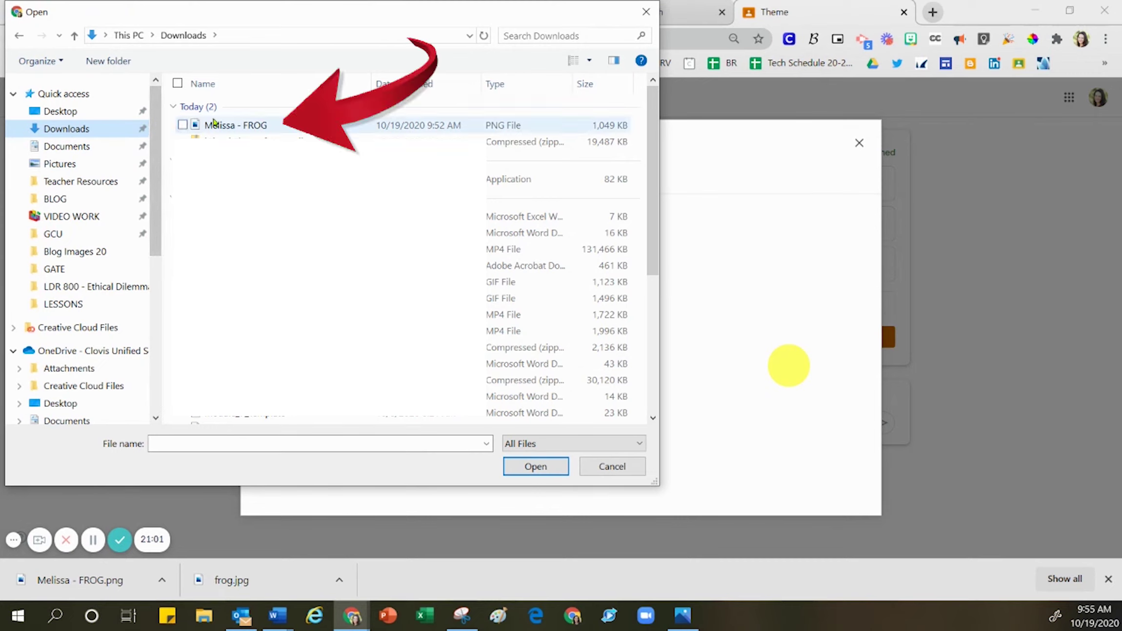
click(271, 126)
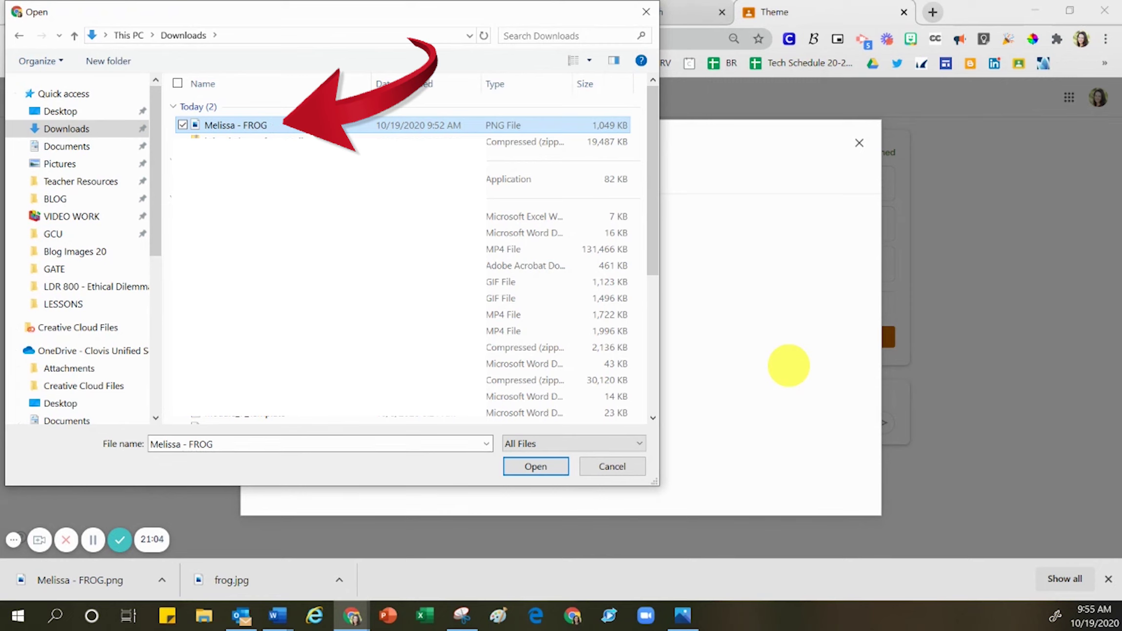
click(552, 470)
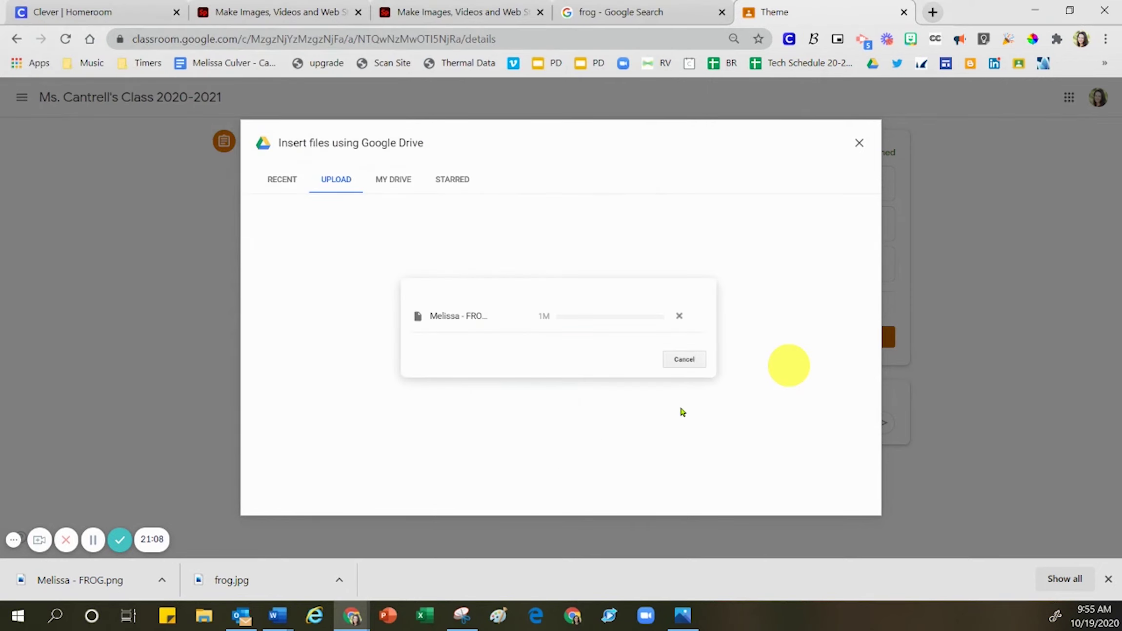